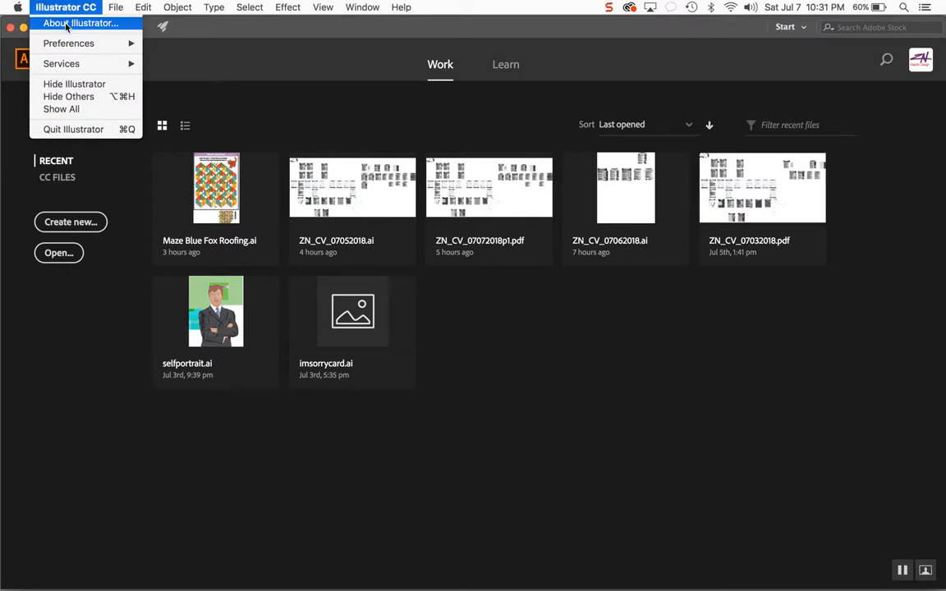
# - Open the About Illustrator dialog to check the program version, then close it
pyautogui.click(57, 23)
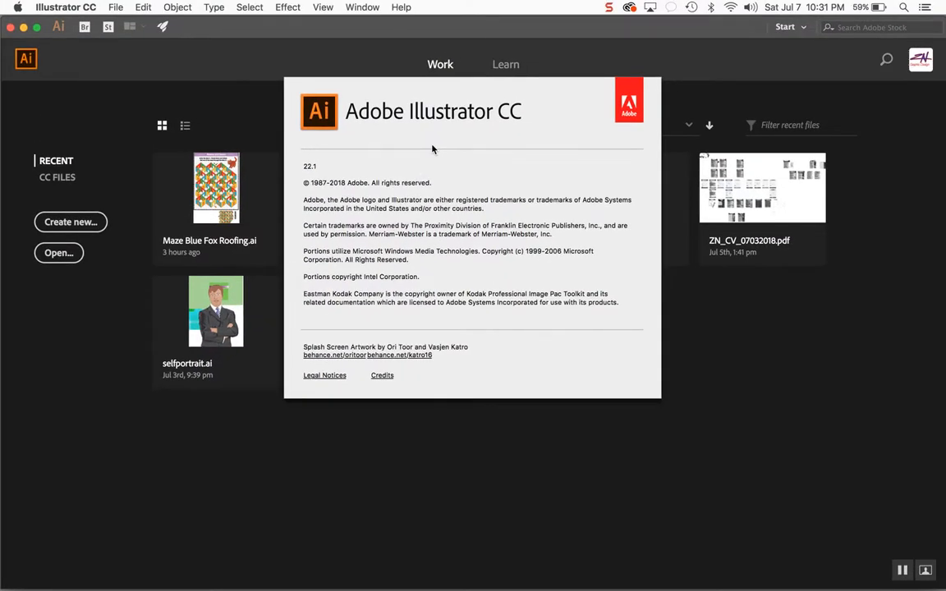
pyautogui.click(433, 148)
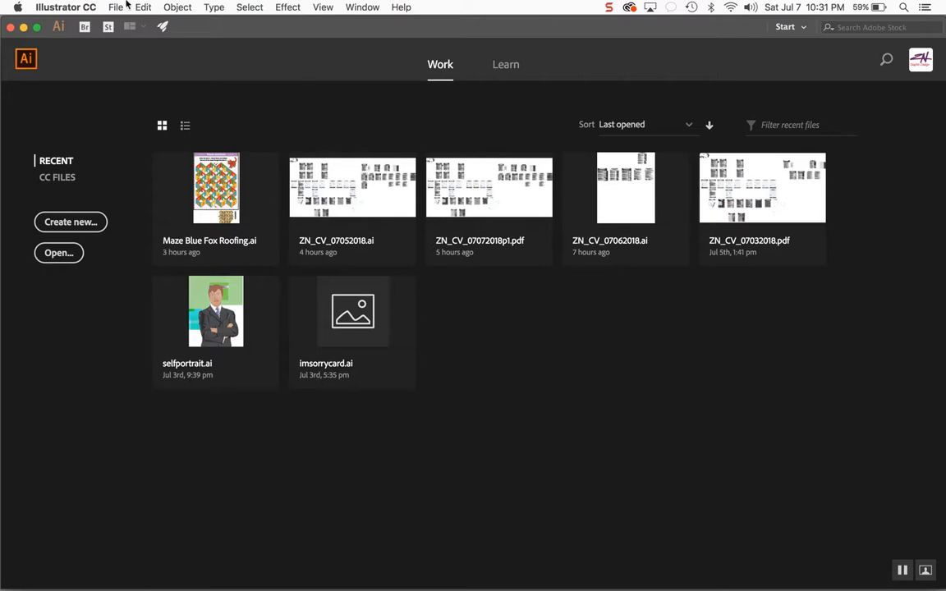
# - Start a new document from the Print presets and set its units to Inches
pyautogui.click(77, 6)
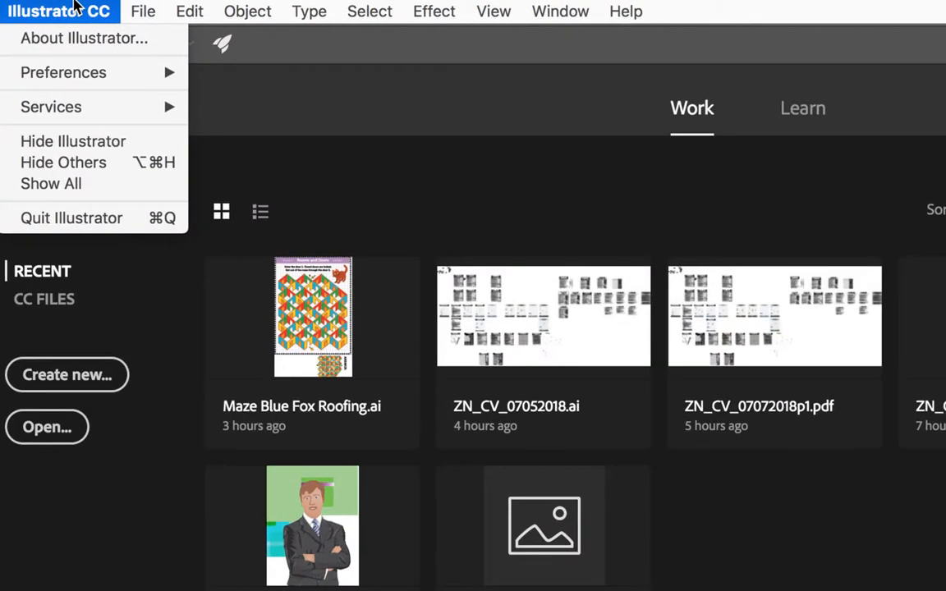
pyautogui.moveTo(204, 14)
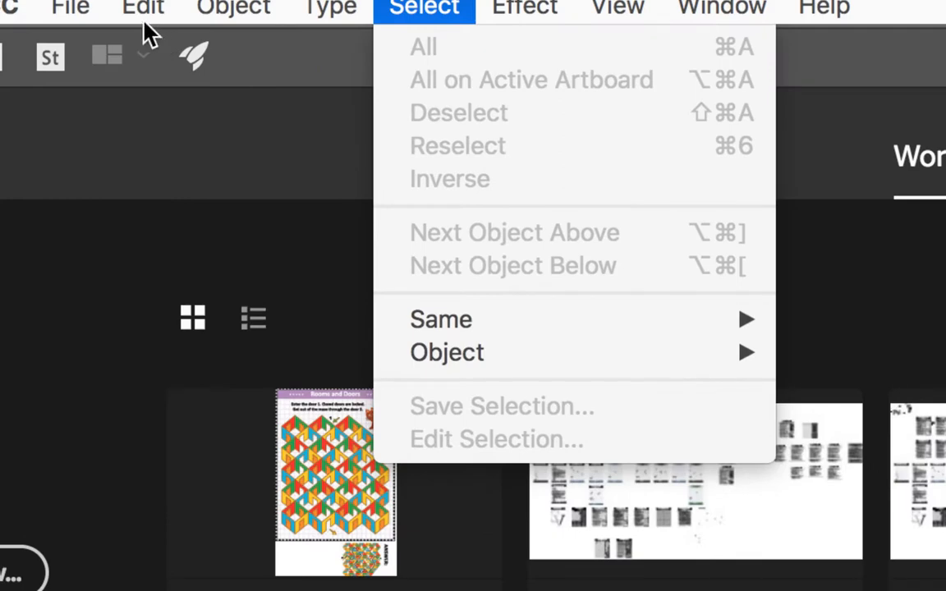
pyautogui.moveTo(90, 7)
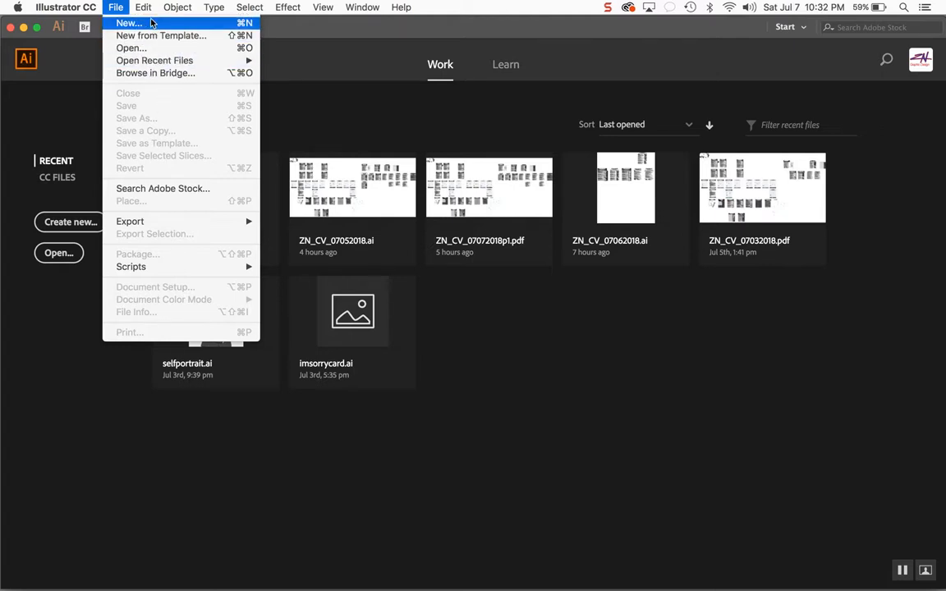
pyautogui.click(128, 23)
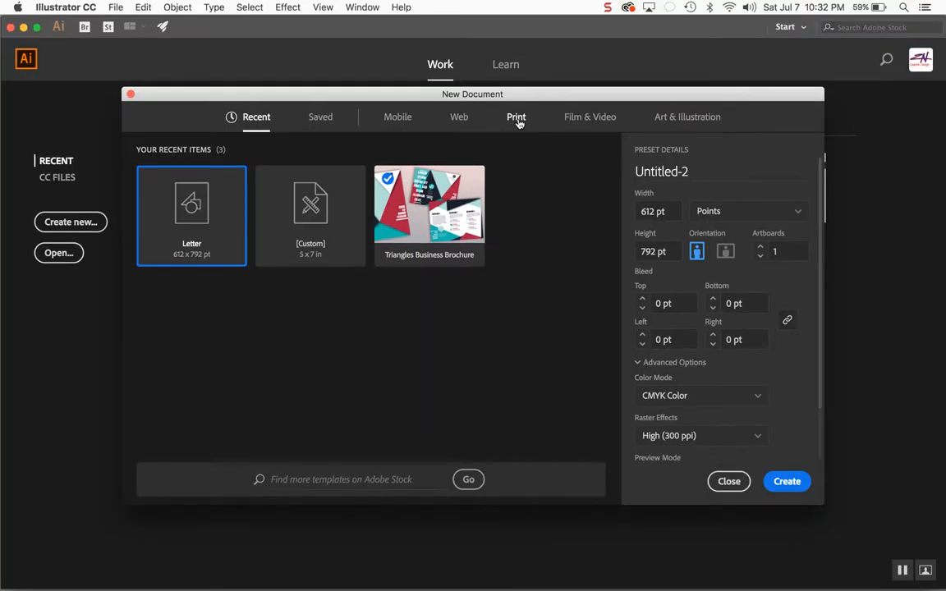
pyautogui.click(517, 118)
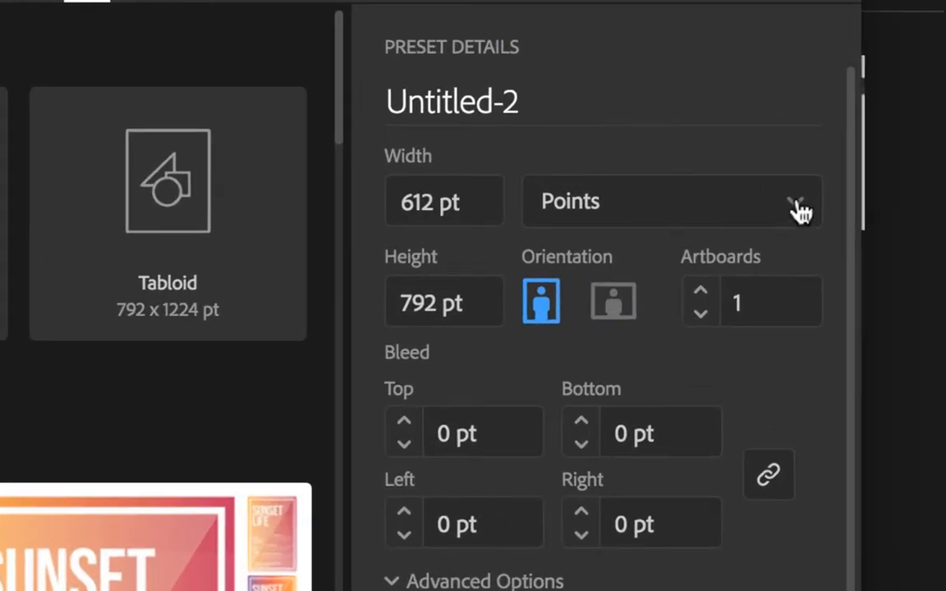
pyautogui.click(798, 207)
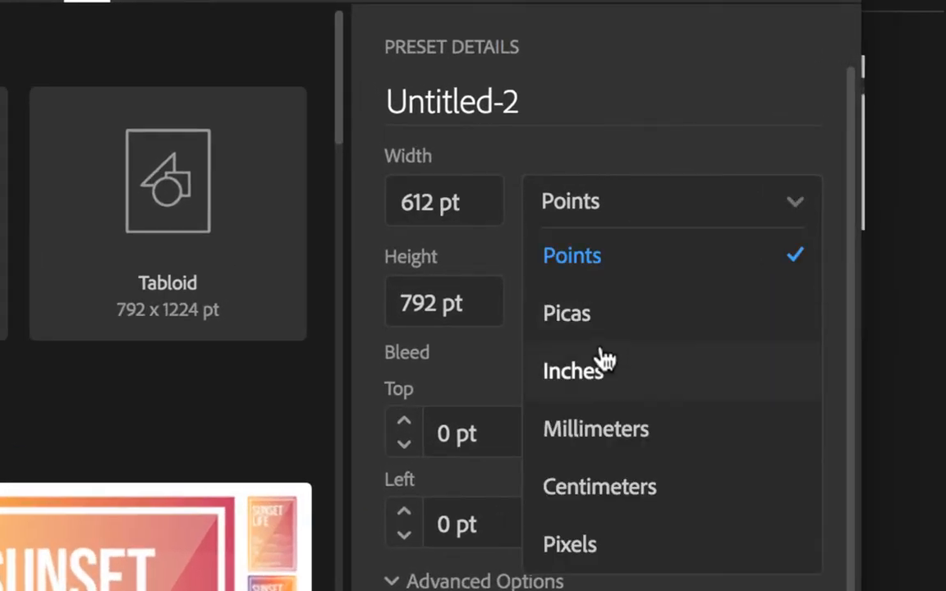
pyautogui.click(592, 379)
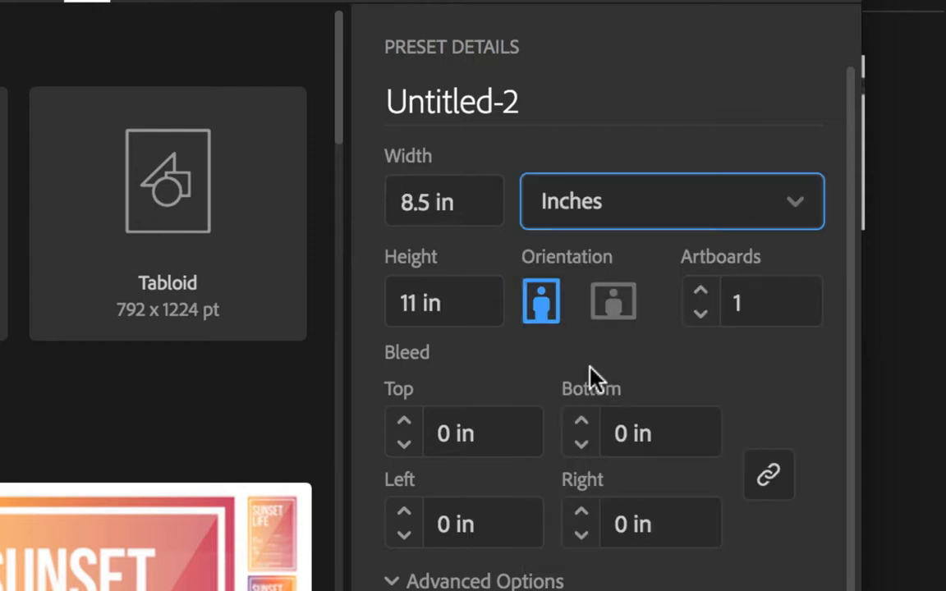
# - Try landscape orientation, return to portrait, and create the 8.5 × 11 in document
pyautogui.scroll(-3, 708, 371)
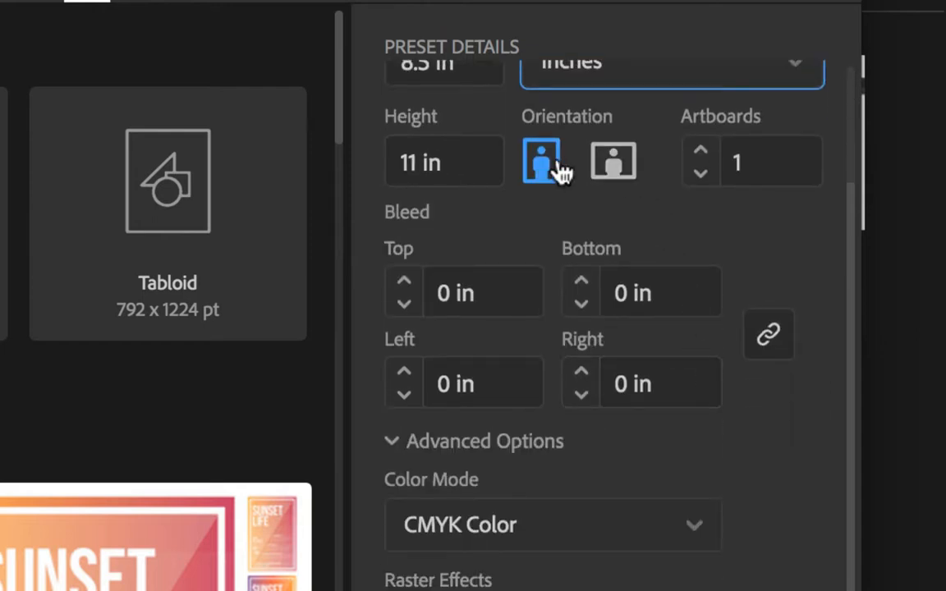
pyautogui.click(614, 169)
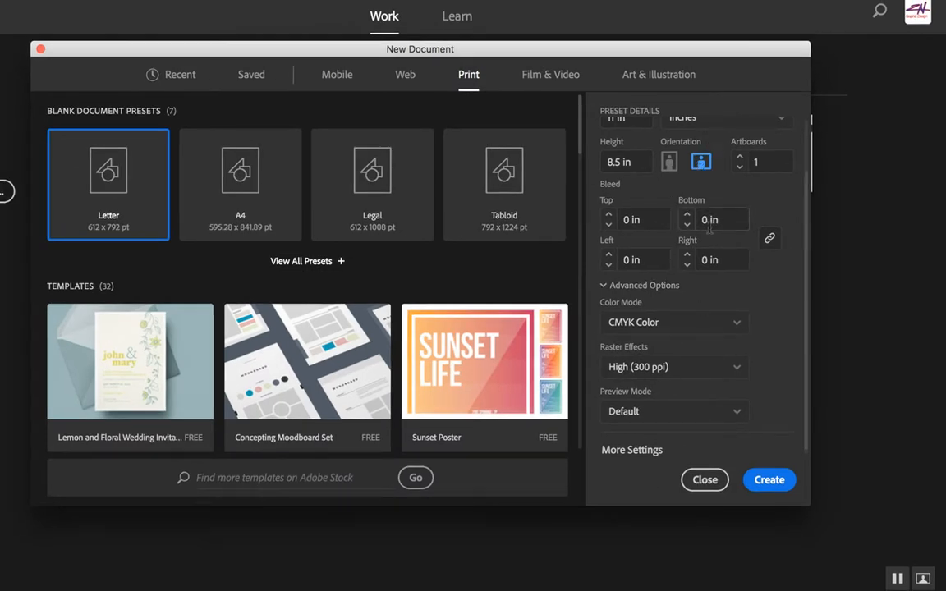
pyautogui.click(671, 164)
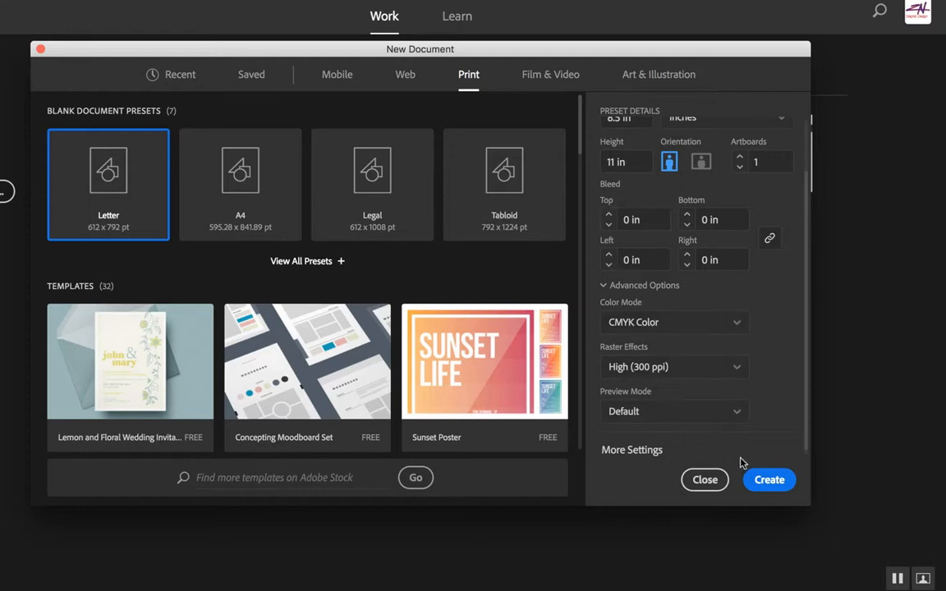
pyautogui.scroll(-1, 657, 443)
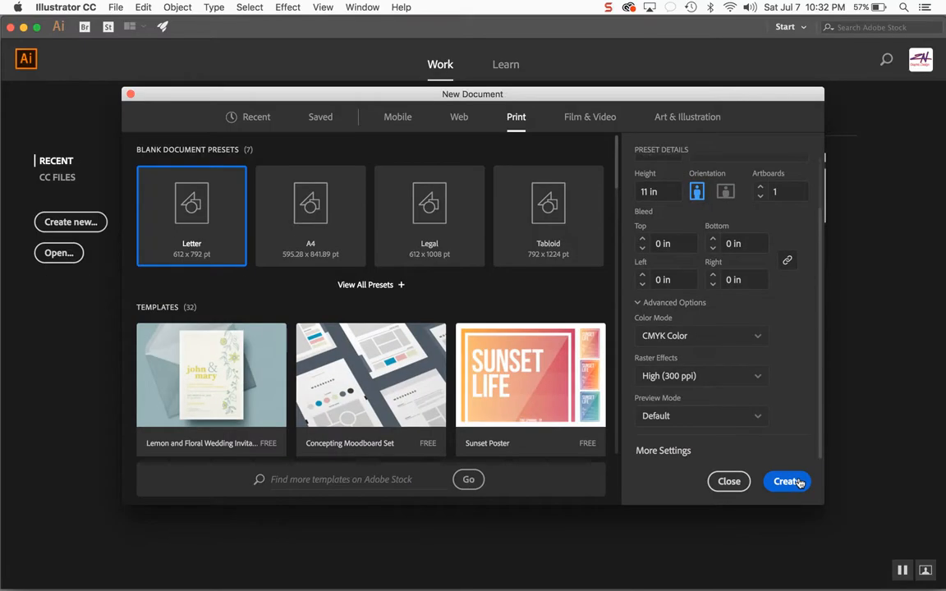
pyautogui.click(782, 481)
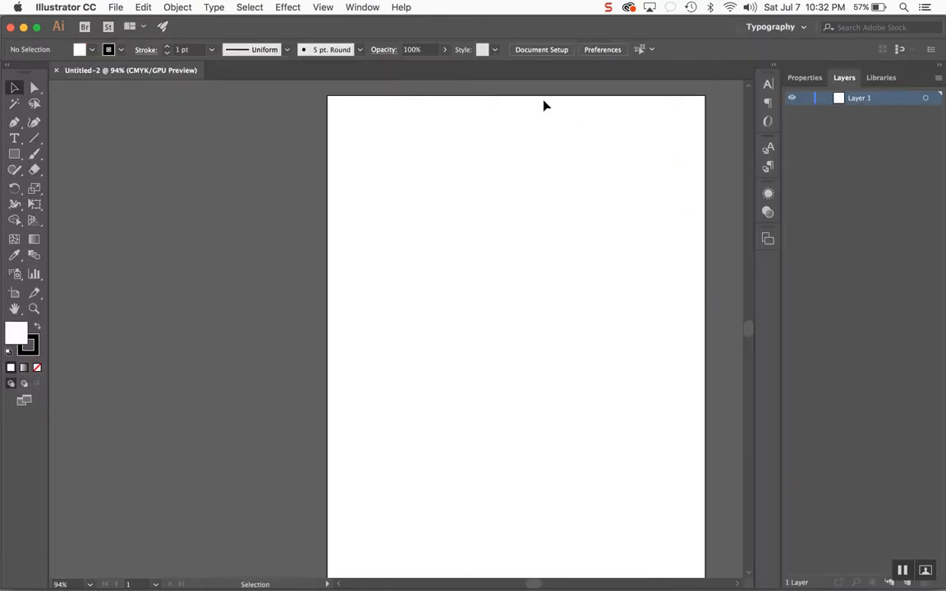
pyautogui.press('a')
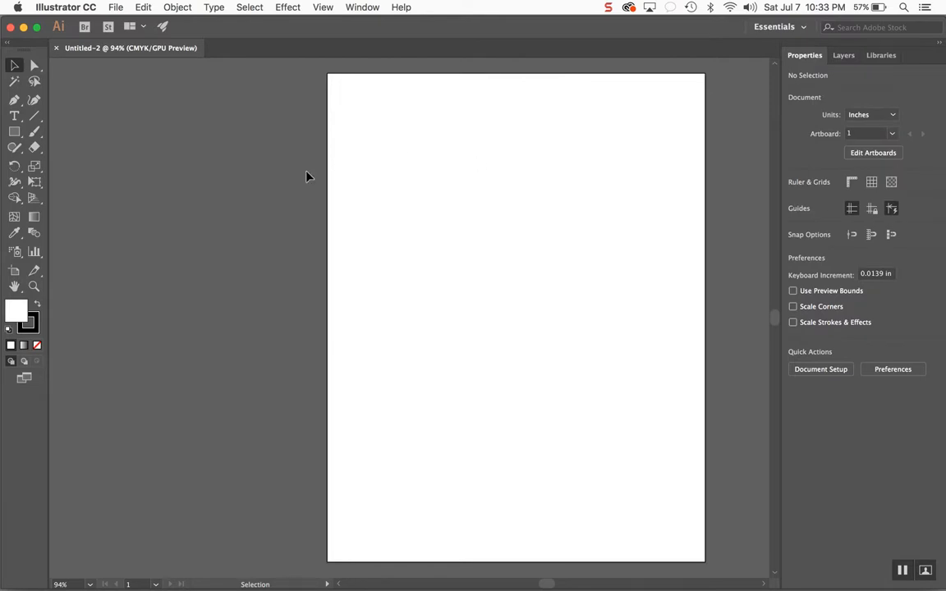
pyautogui.hscroll(2, 307, 176)
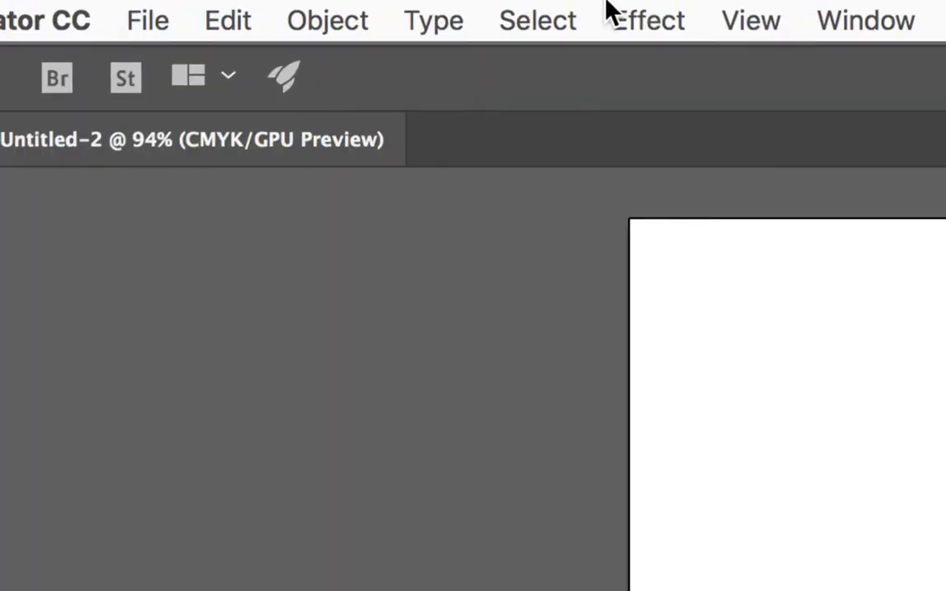
pyautogui.click(148, 22)
pyautogui.click(261, 28)
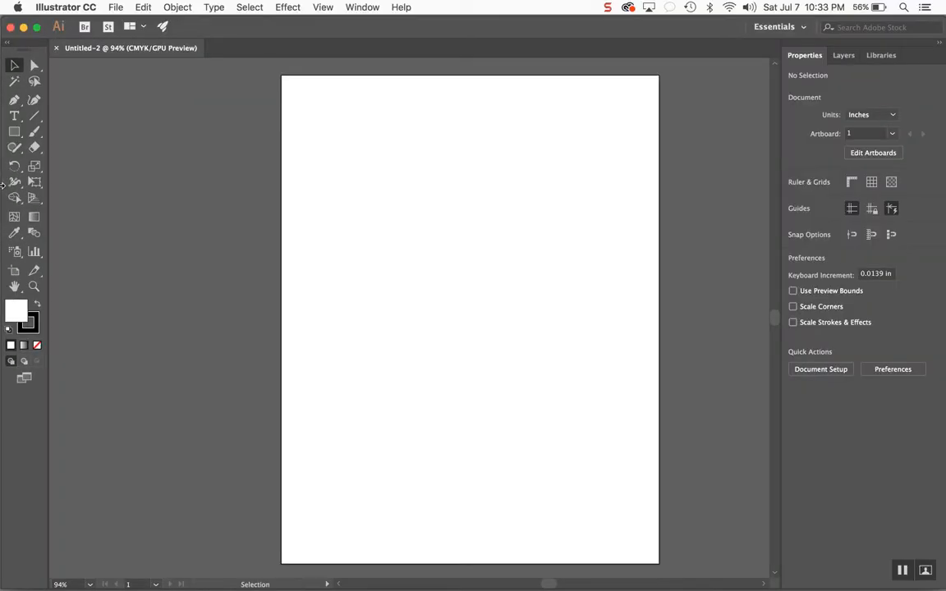
pyautogui.click(349, 10)
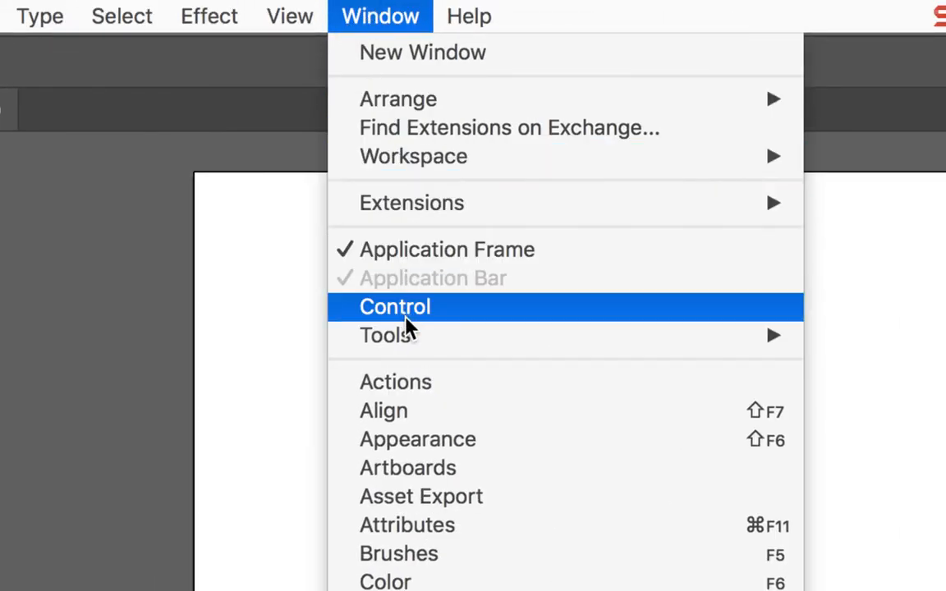
pyautogui.moveTo(401, 340)
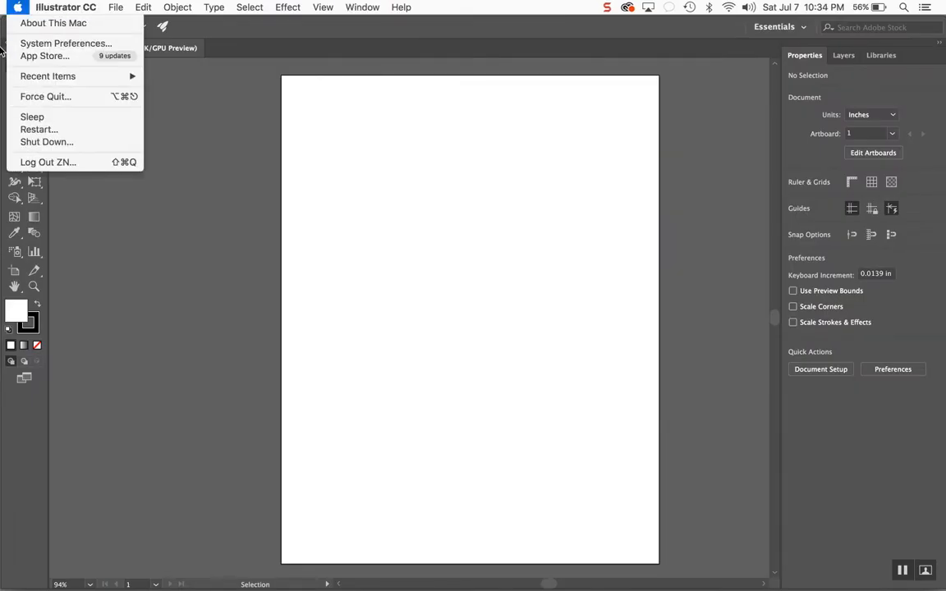
pyautogui.click(144, 222)
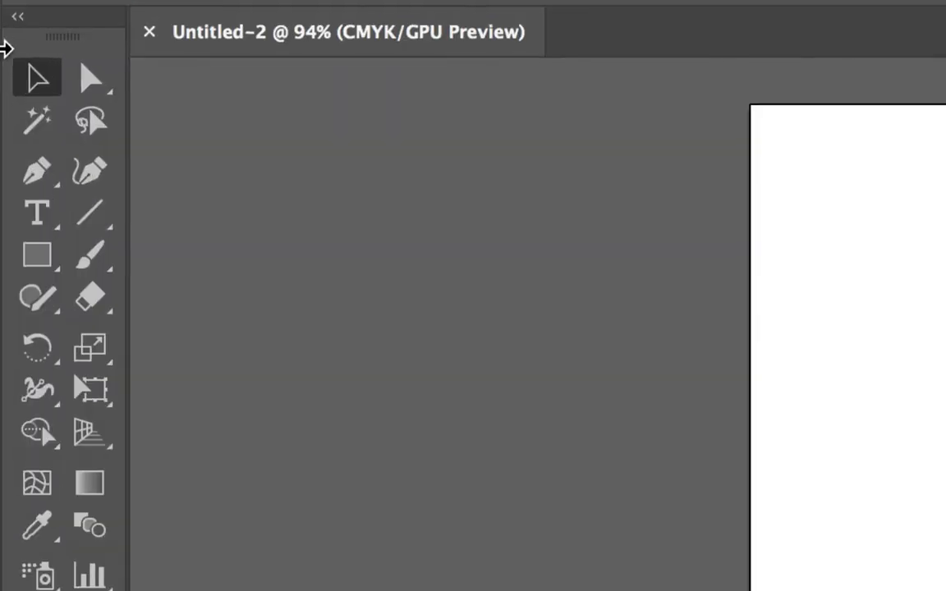
# - Toggle the toolbar between single-column and double-column layout, ending with two columns
pyautogui.click(16, 22)
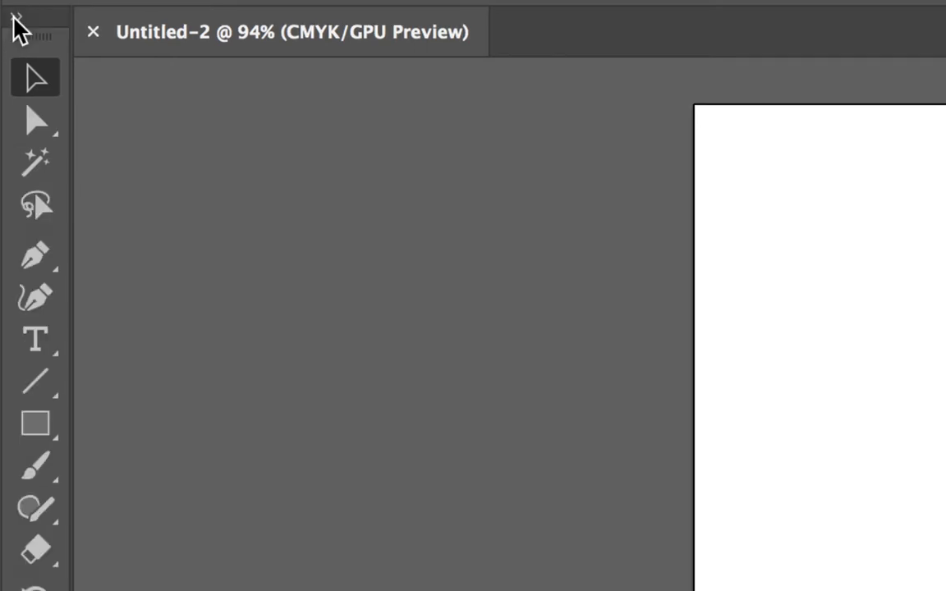
pyautogui.click(14, 20)
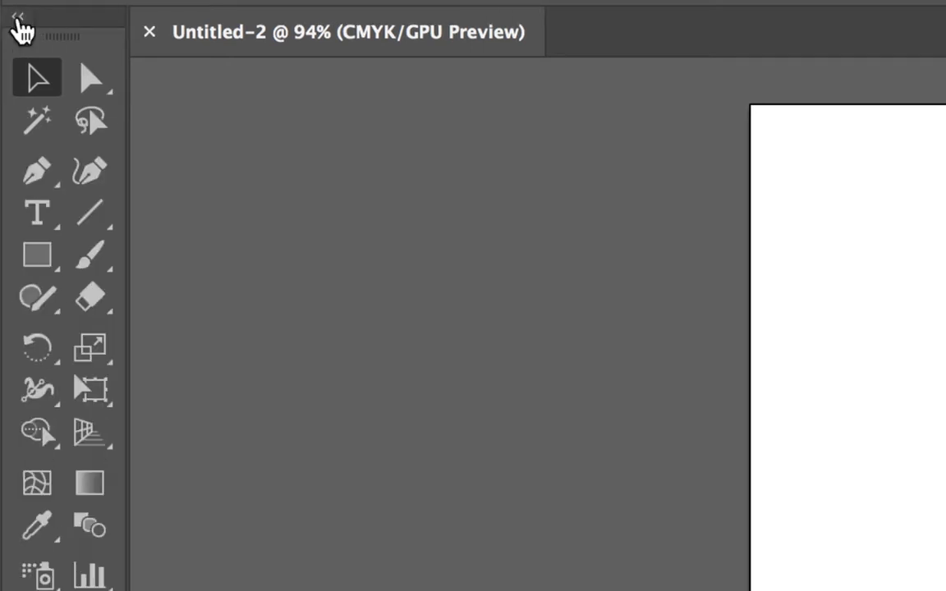
pyautogui.click(17, 21)
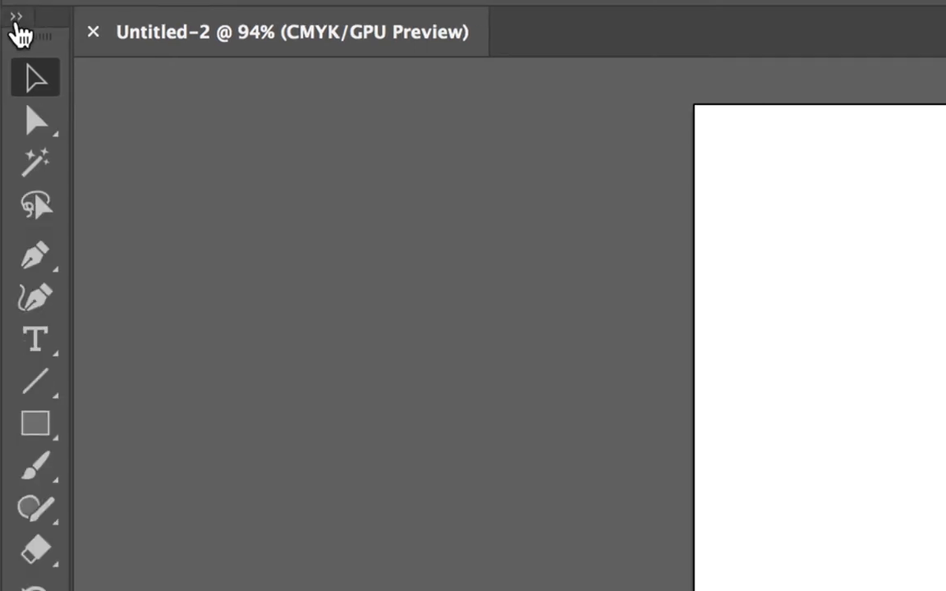
pyautogui.click(16, 21)
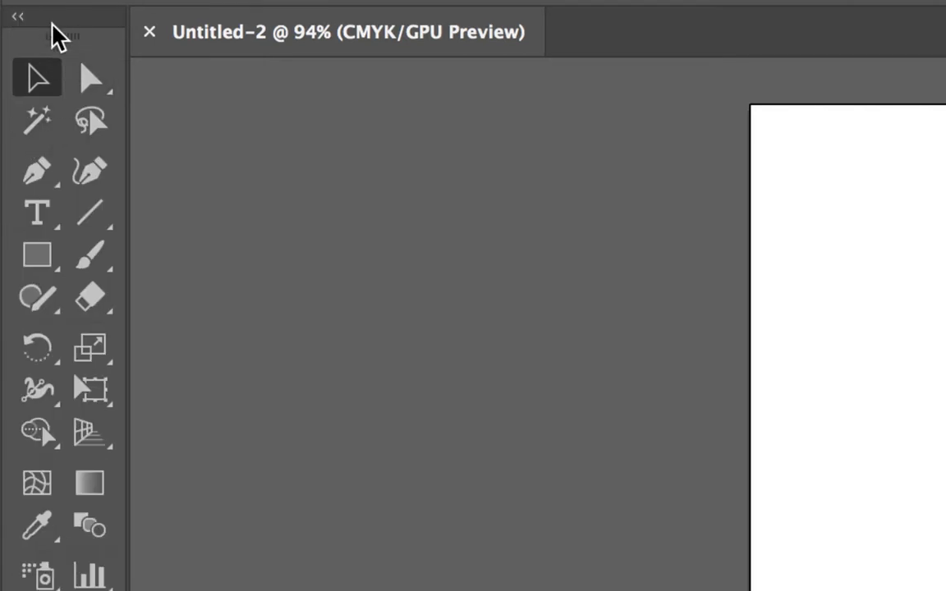
# - Undock the toolbar into a floating panel, move it over the artboard, and close it
pyautogui.moveTo(38, 25); pyautogui.dragTo(359, 57)
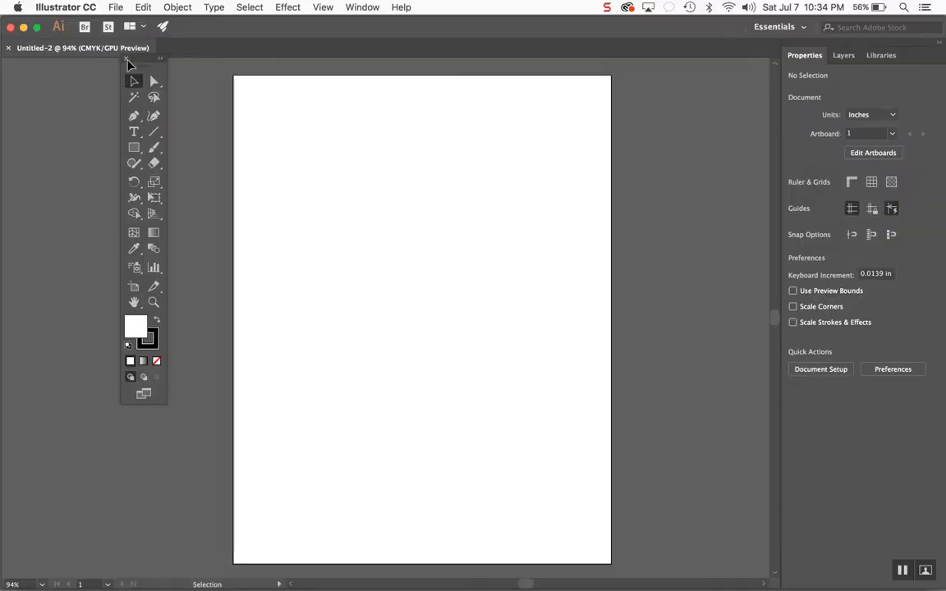
pyautogui.moveTo(148, 64); pyautogui.dragTo(670, 111)
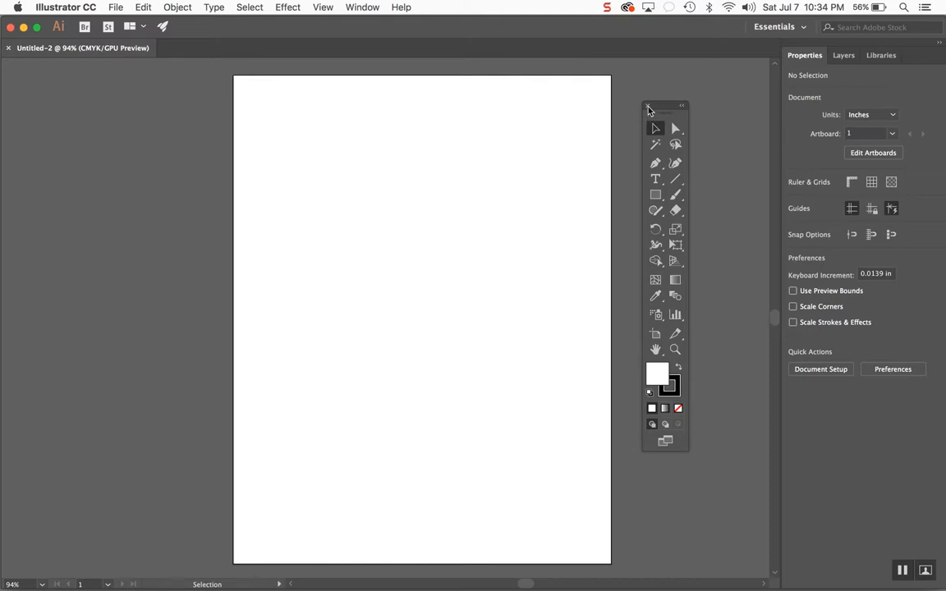
pyautogui.click(647, 108)
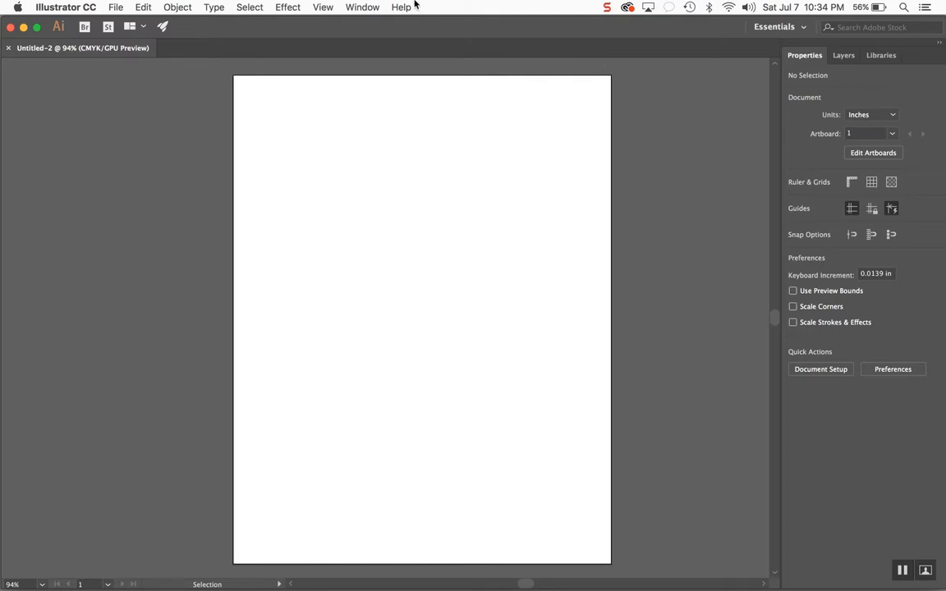
# - Reopen the Default toolbar and dock it back along the window's edge
pyautogui.click(358, 6)
pyautogui.moveTo(373, 149)
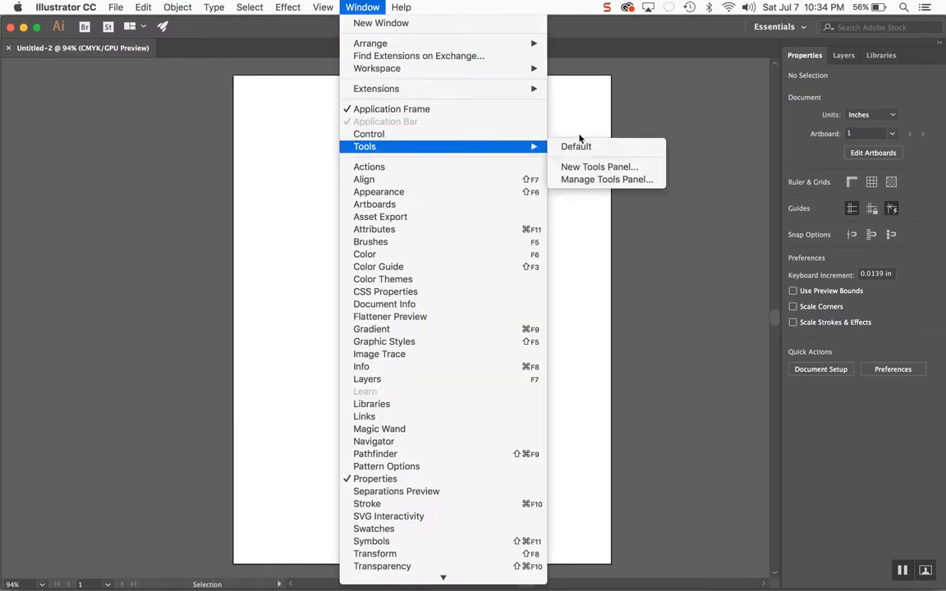
pyautogui.click(601, 151)
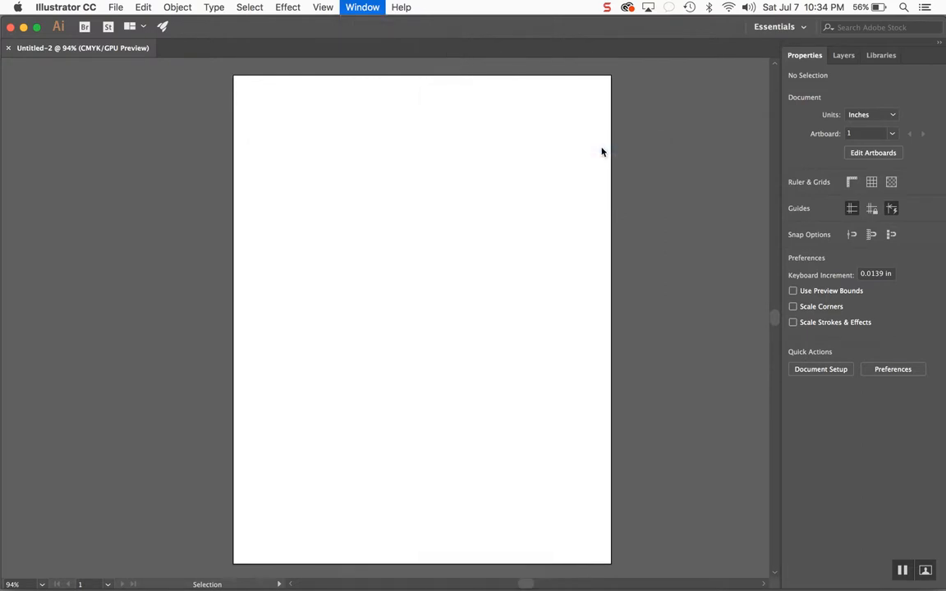
pyautogui.moveTo(665, 106); pyautogui.dragTo(3, 67)
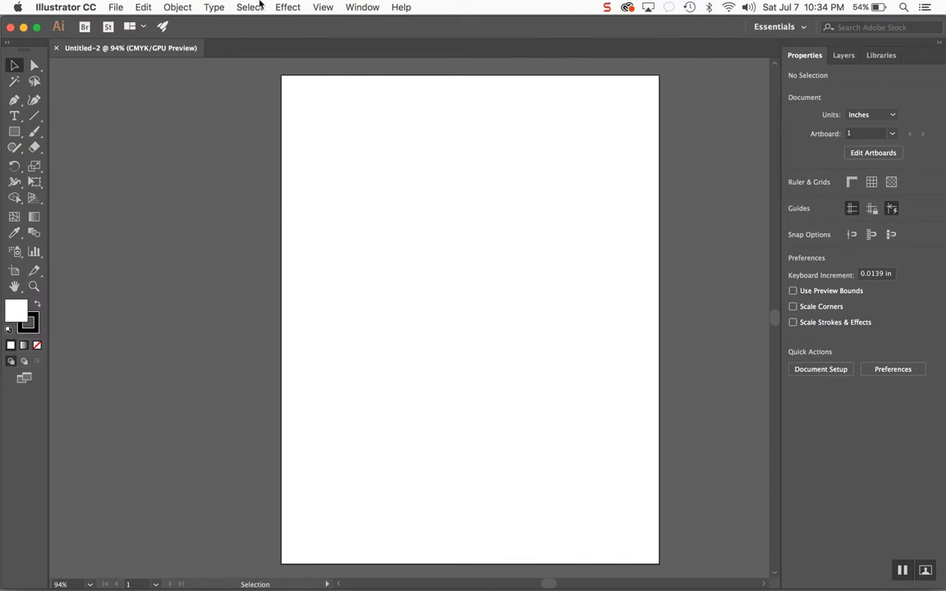
# - Switch the workspace to Tracing
pyautogui.click(345, 11)
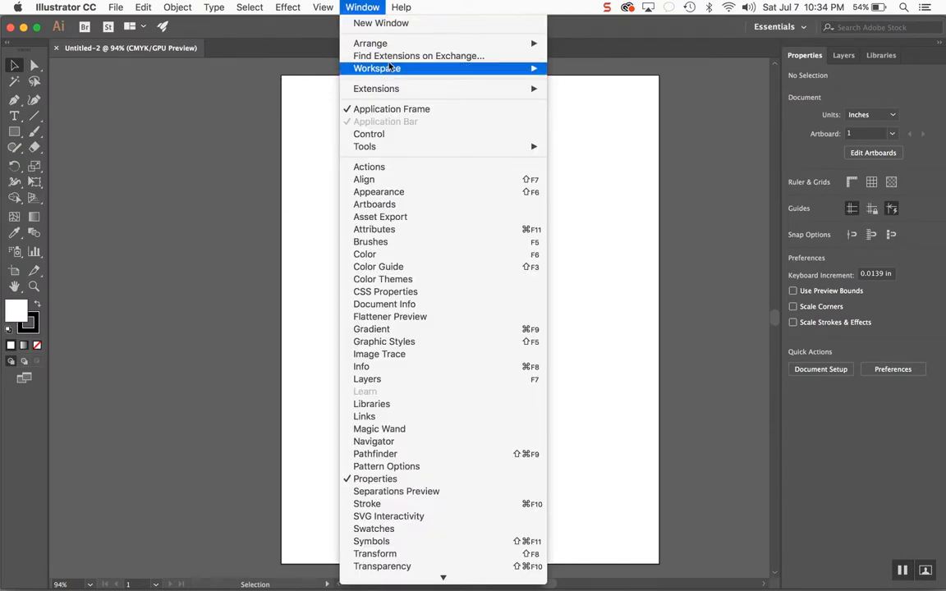
pyautogui.moveTo(391, 76)
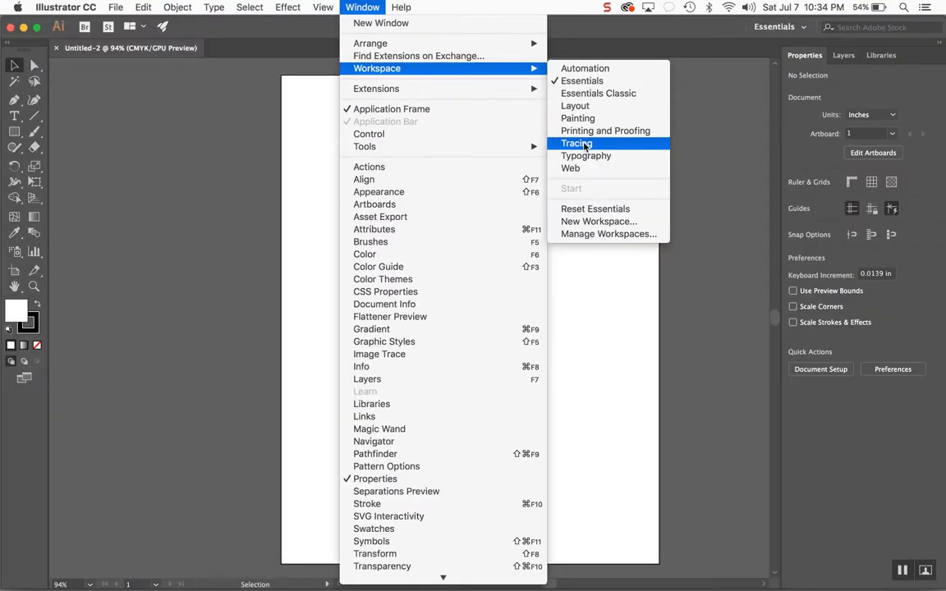
pyautogui.click(577, 143)
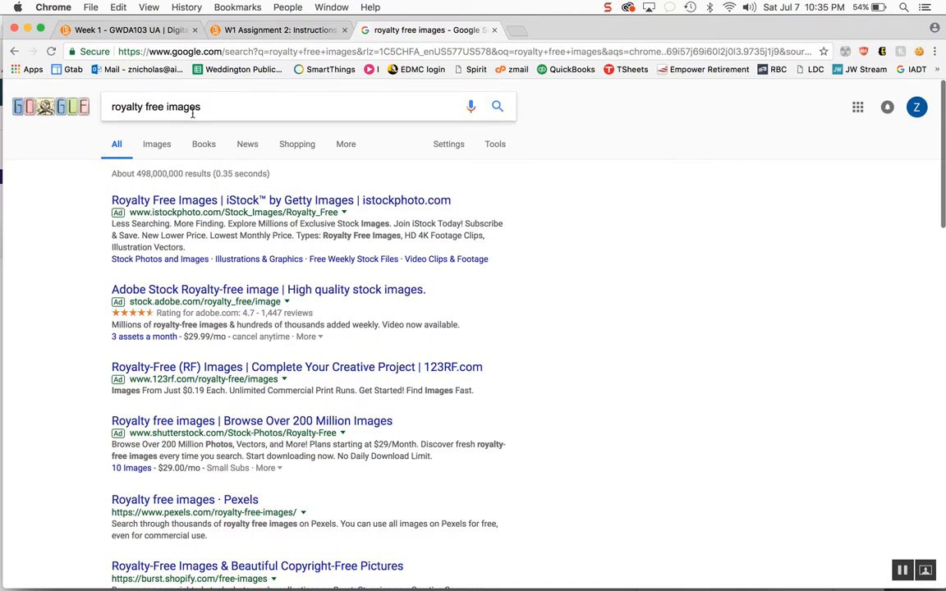
pyautogui.moveTo(209, 109); pyautogui.dragTo(43, 98)
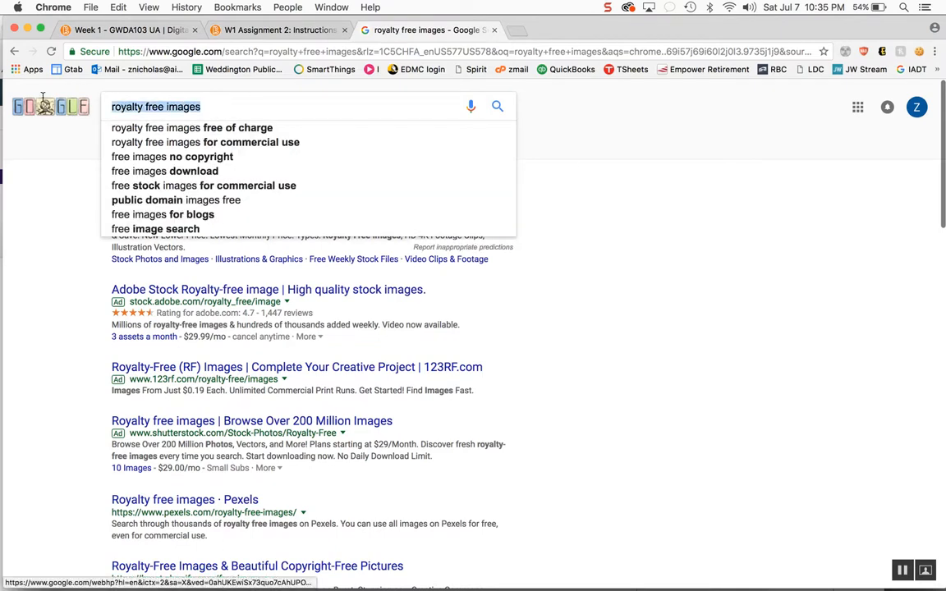
pyautogui.click(82, 378)
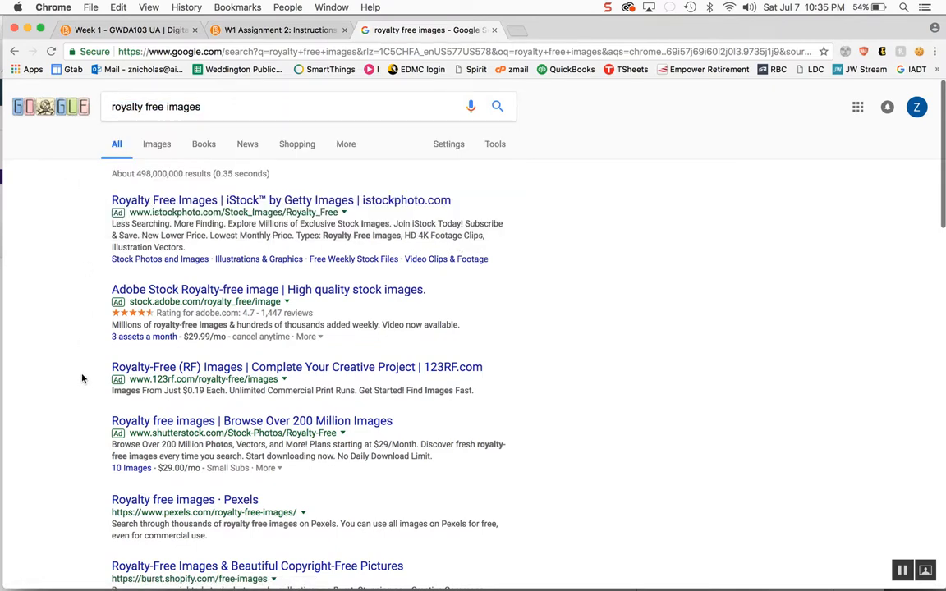
# - Open the Pexels royalty-free images page from the search results and search it for apple
pyautogui.scroll(-3, 82, 379)
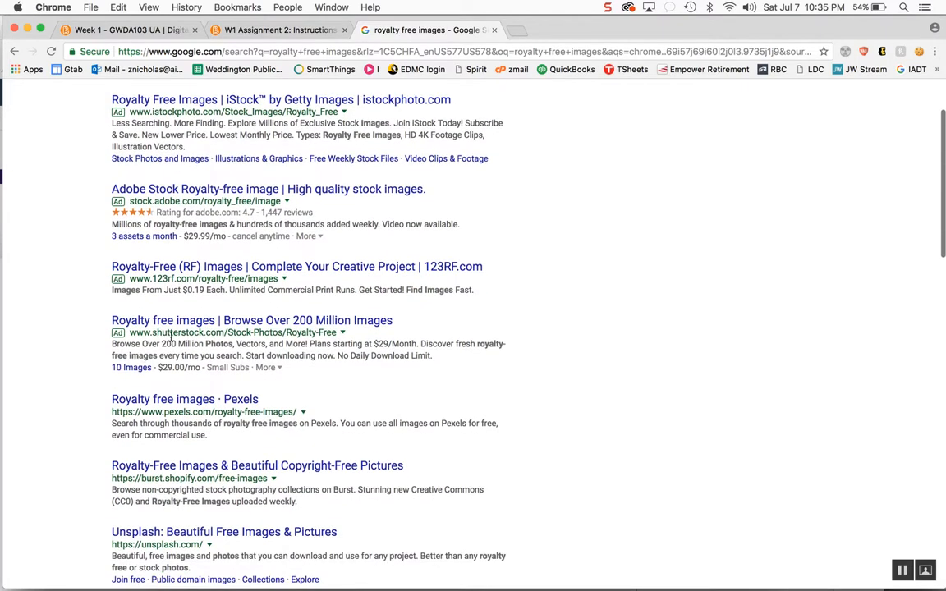
pyautogui.click(196, 400)
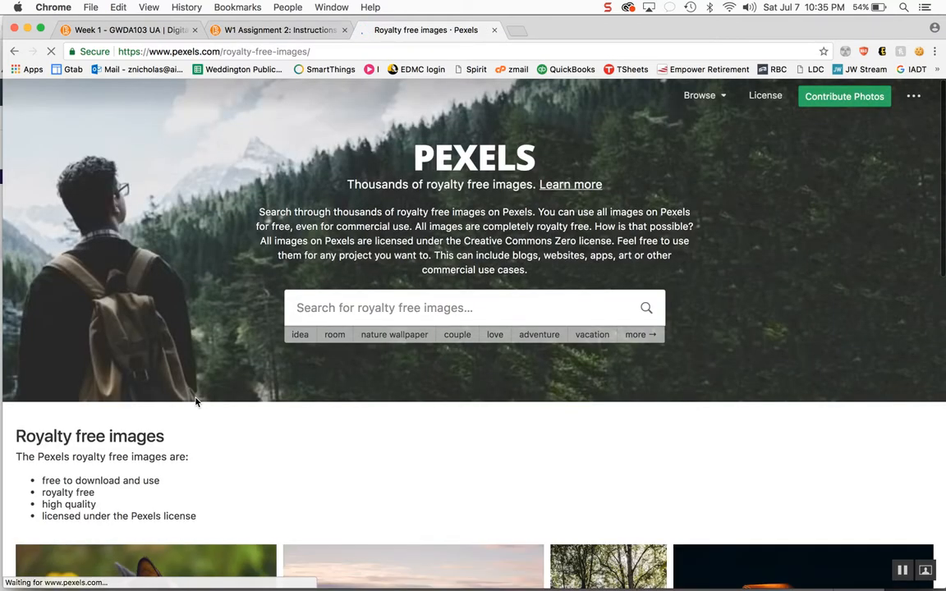
pyautogui.click(361, 306)
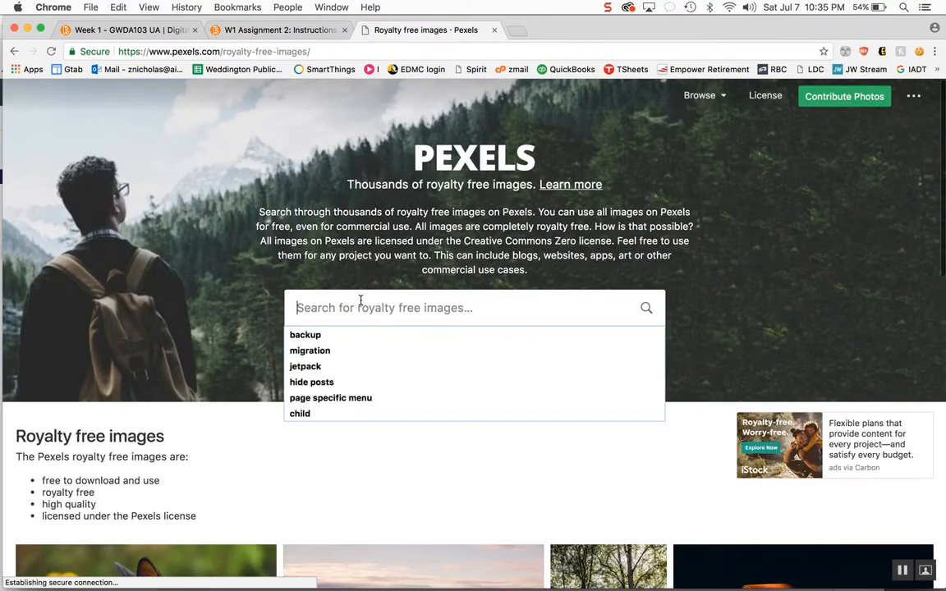
pyautogui.write('apple')
pyautogui.press('Return')
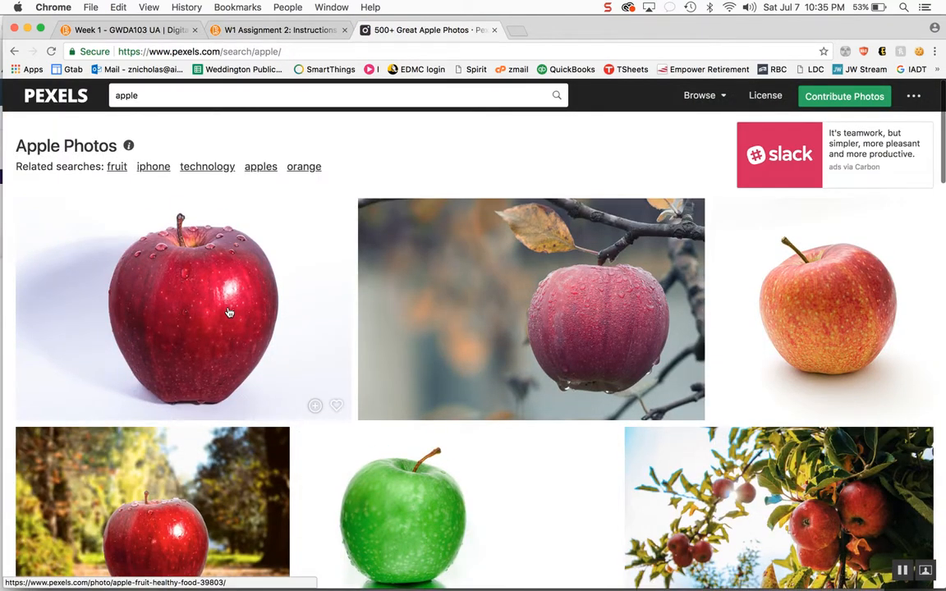
# - Browse the apple photo results
pyautogui.scroll(-5, 229, 312)
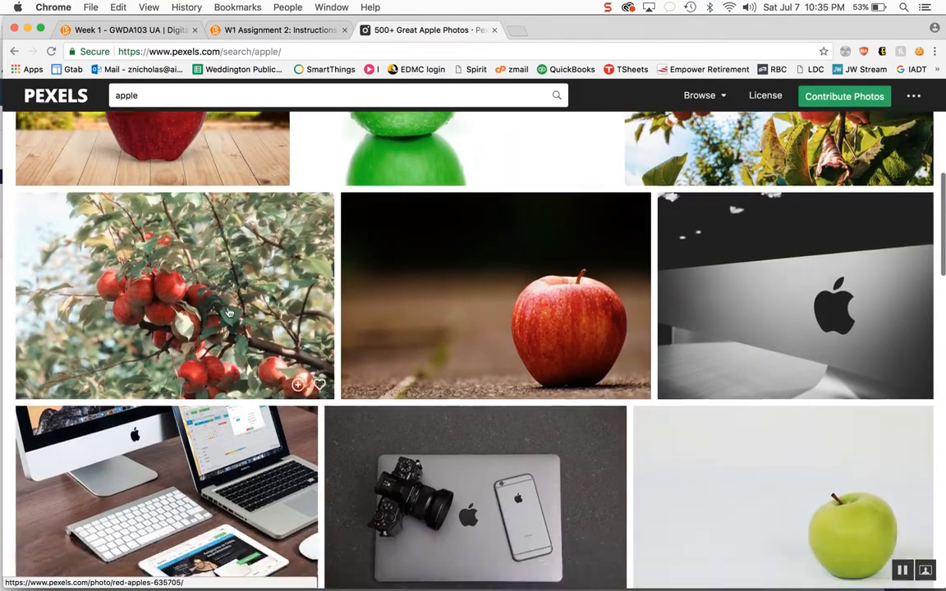
pyautogui.scroll(-8, 229, 312)
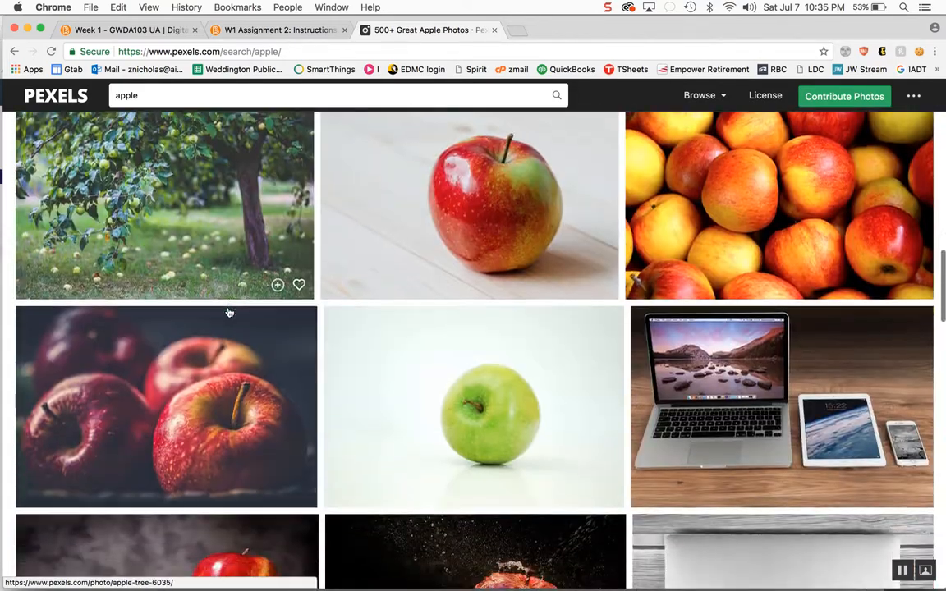
pyautogui.scroll(-4, 229, 312)
pyautogui.scroll(-4, 229, 312)
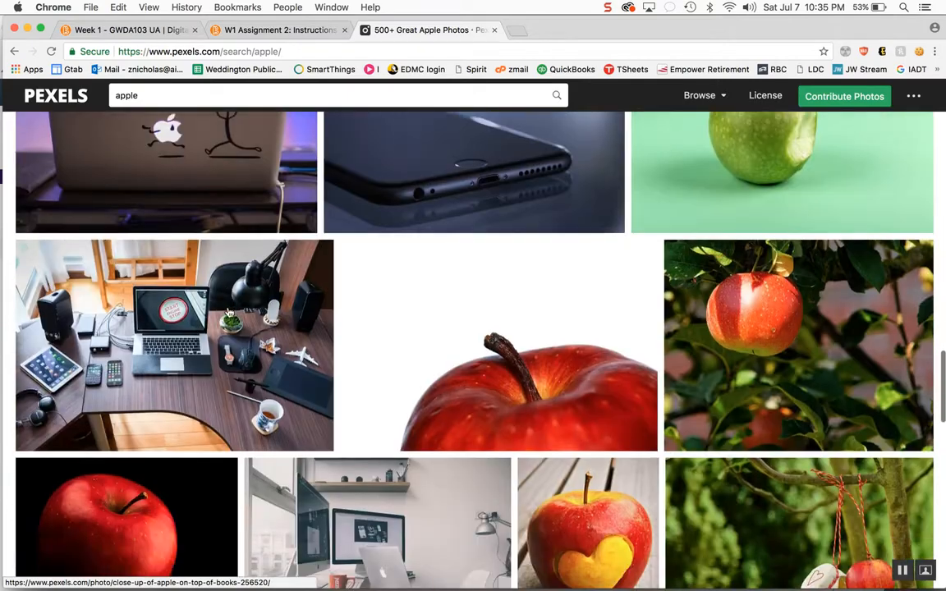
pyautogui.scroll(-1, 229, 313)
pyautogui.scroll(-4, 229, 312)
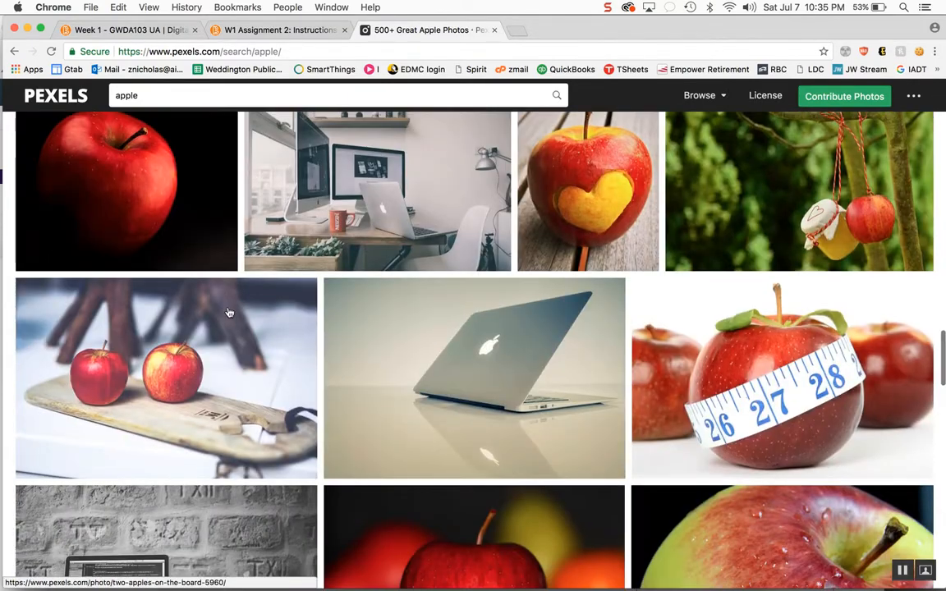
pyautogui.scroll(-10, 230, 312)
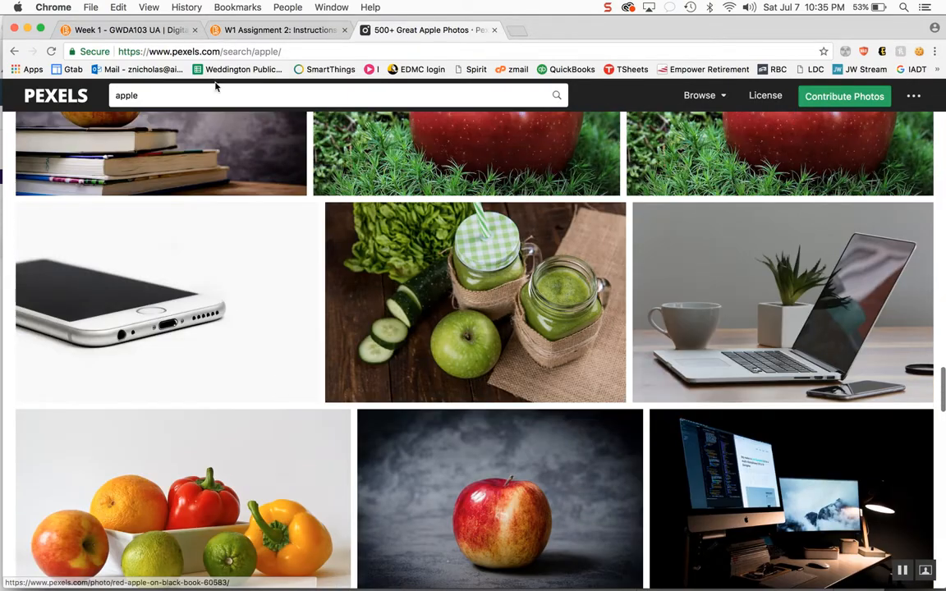
# - Search Pexels for apple leaf and browse the results
pyautogui.click(218, 94)
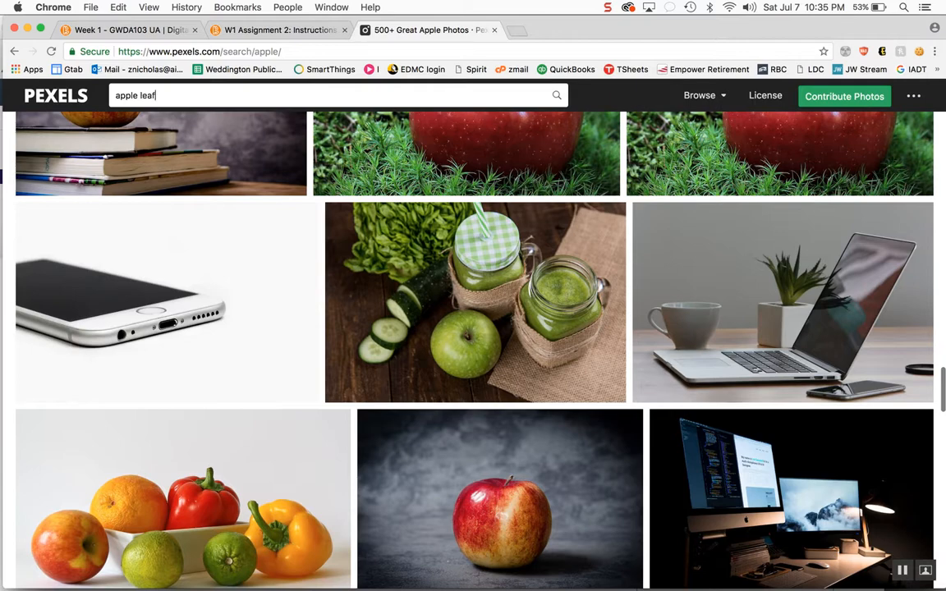
pyautogui.press('Return')
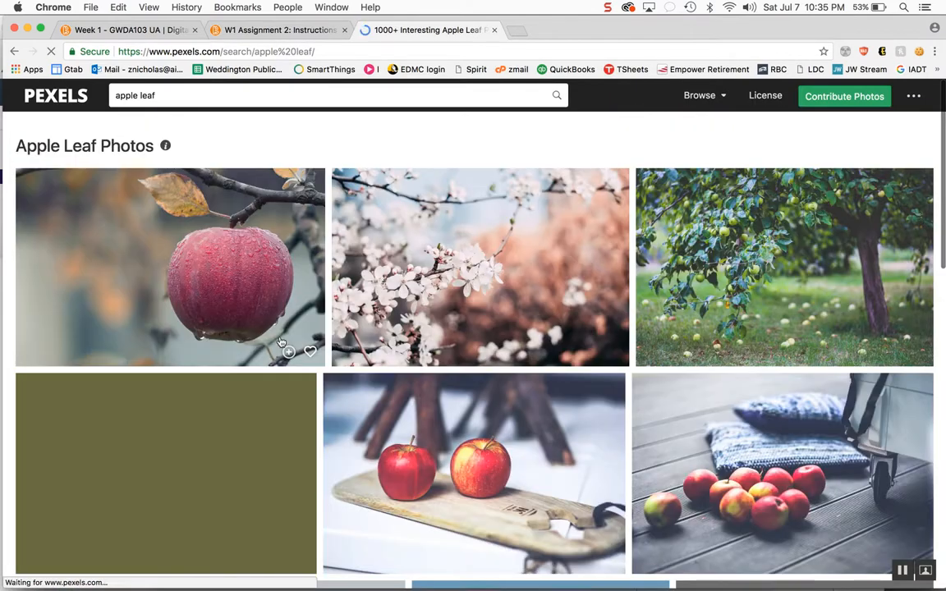
pyautogui.scroll(-5, 435, 356)
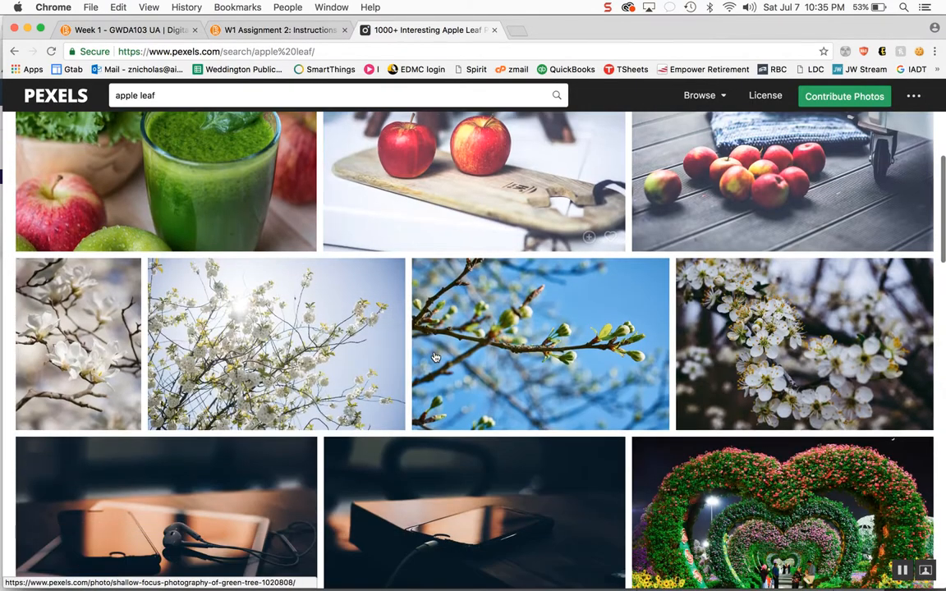
pyautogui.scroll(-7, 381, 332)
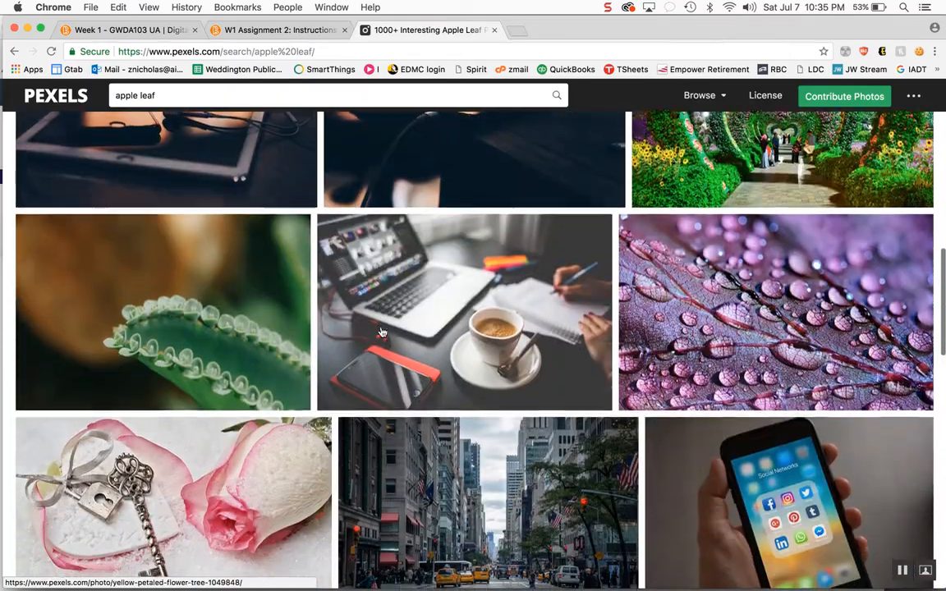
pyautogui.scroll(-15, 381, 332)
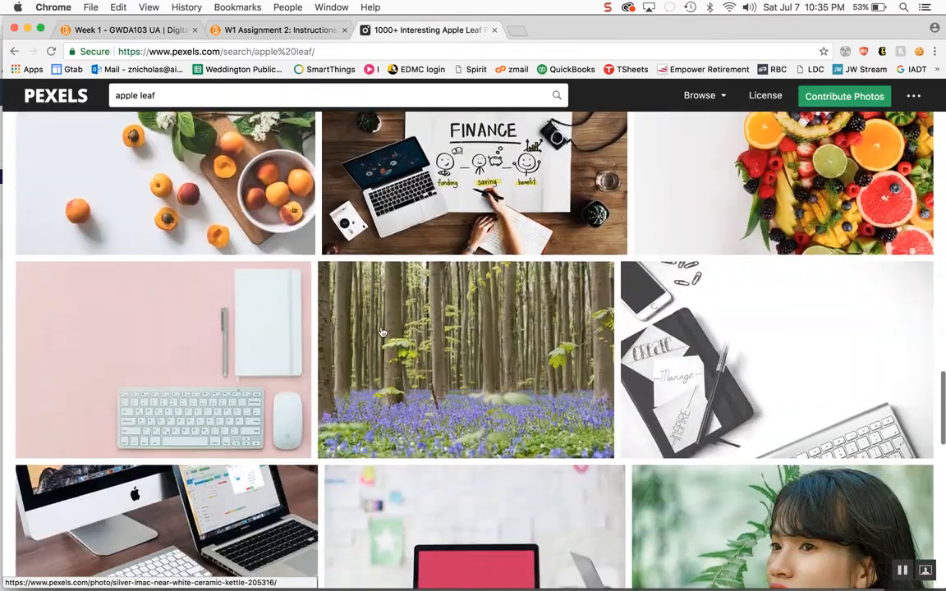
pyautogui.scroll(-10, 381, 332)
pyautogui.scroll(20, 381, 332)
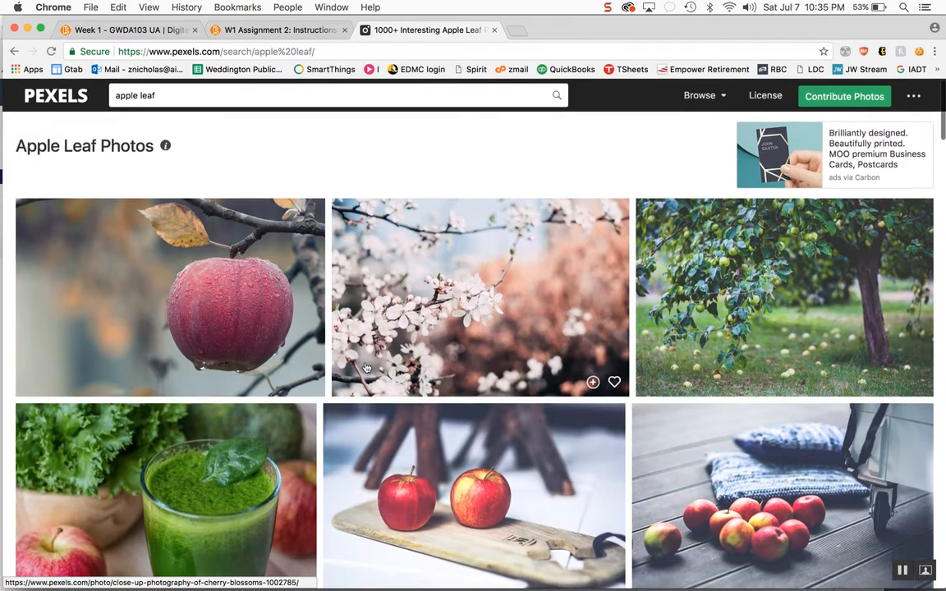
# - Return to the apple results and download the red apple photo on a white background
pyautogui.click(14, 51)
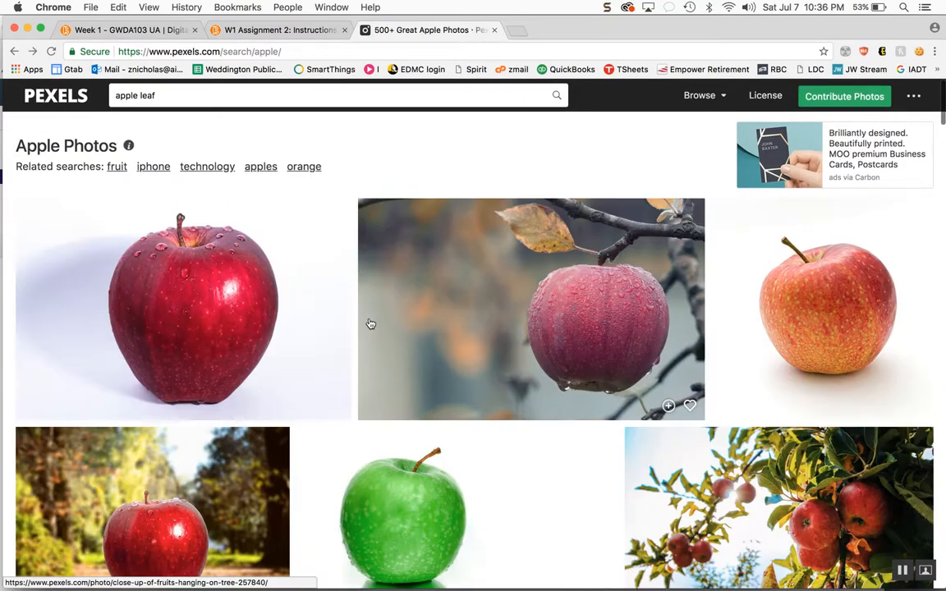
pyautogui.click(163, 261)
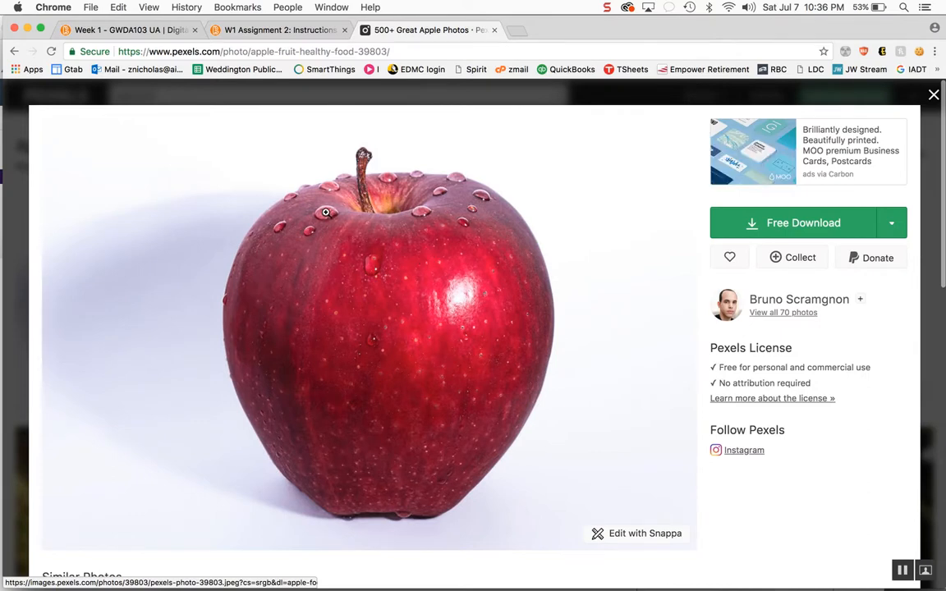
pyautogui.click(808, 220)
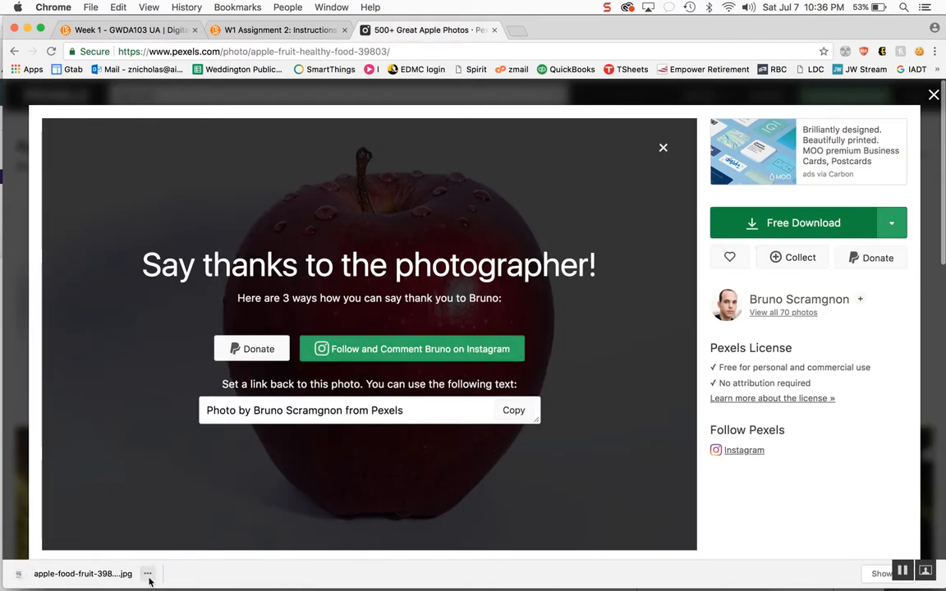
# - Switch to Illustrator and open the Layers panel
pyautogui.hotkey('ctrl', 'Left')
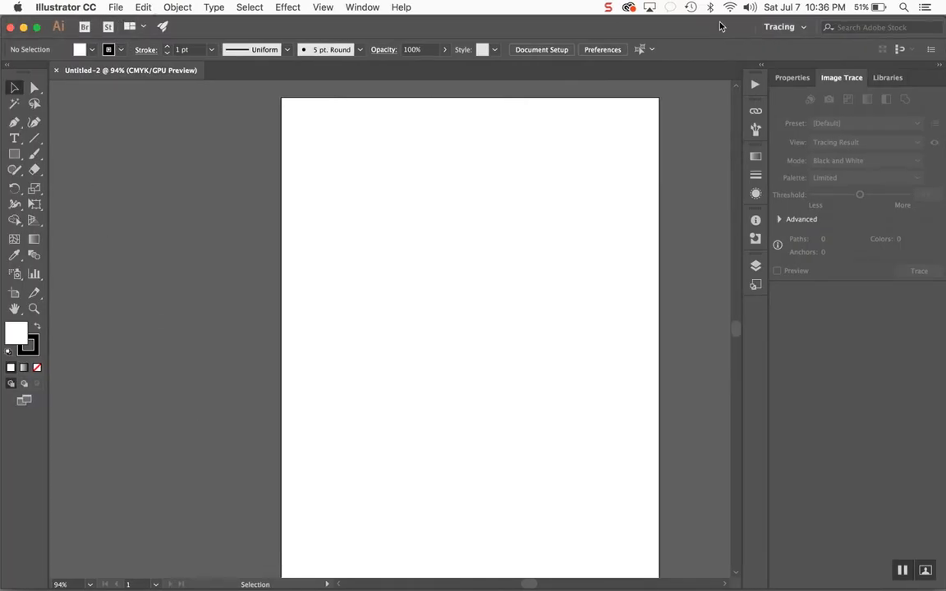
pyautogui.click(362, 7)
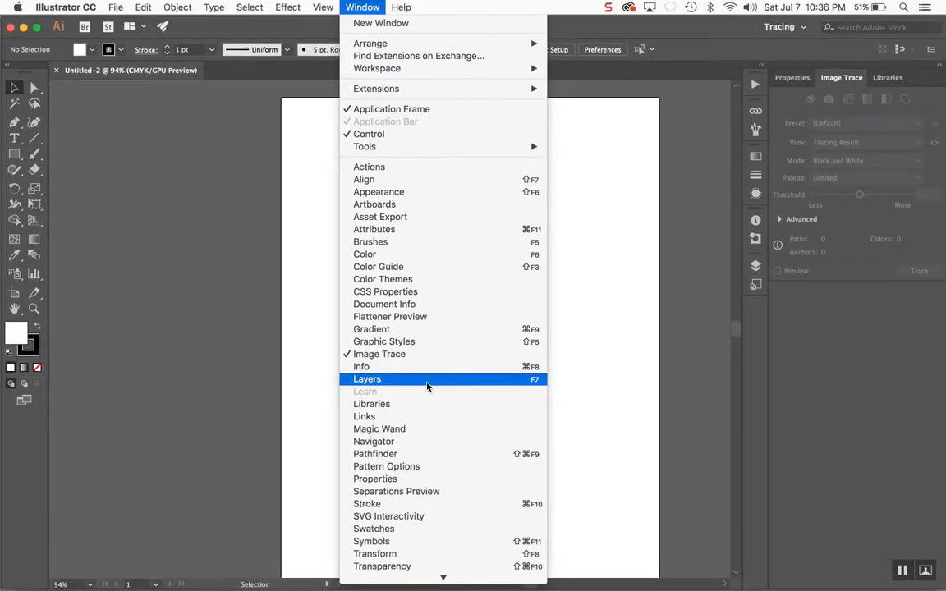
pyautogui.click(426, 382)
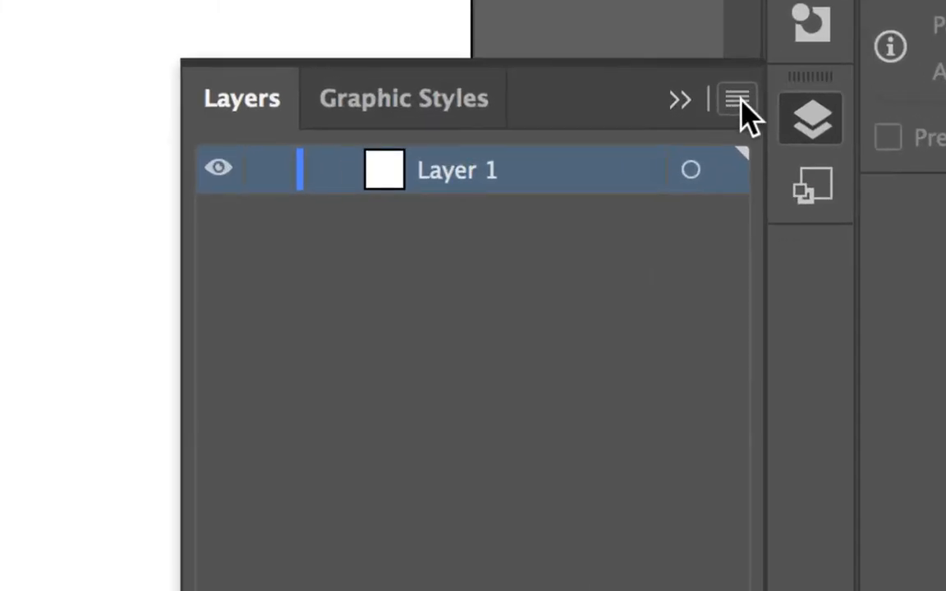
# - Create a new layer named apple photo
pyautogui.click(738, 100)
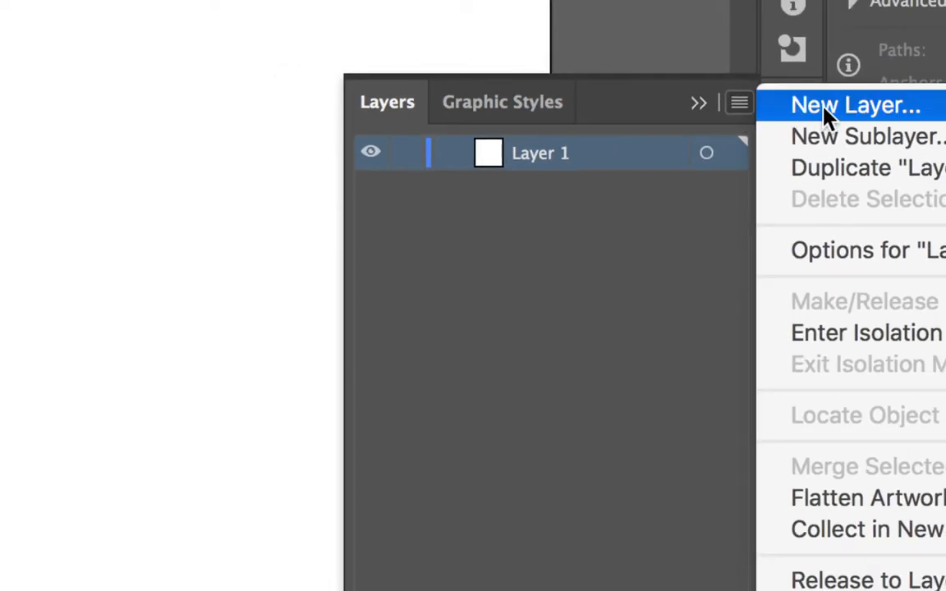
pyautogui.click(824, 113)
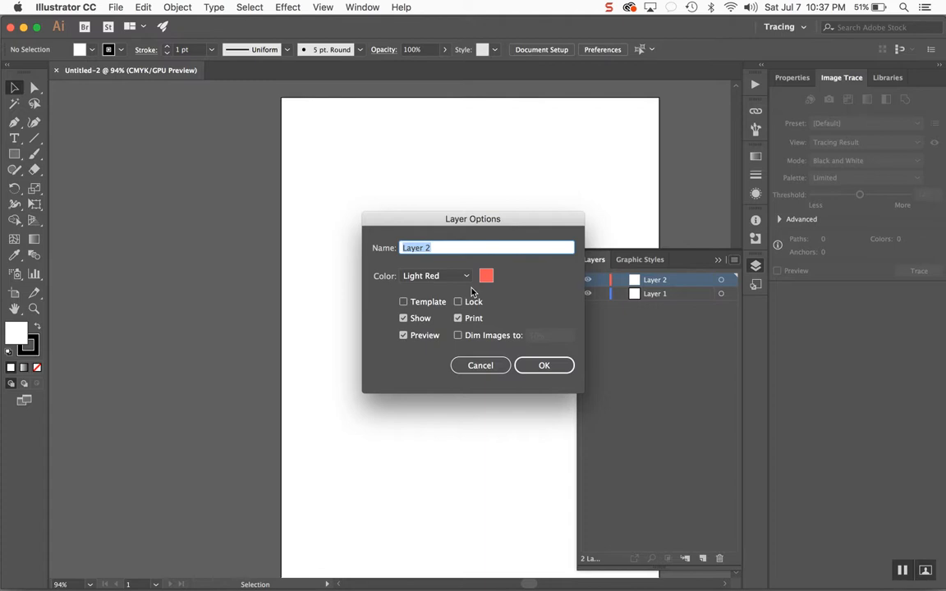
pyautogui.write('apple photo')
pyautogui.click(541, 367)
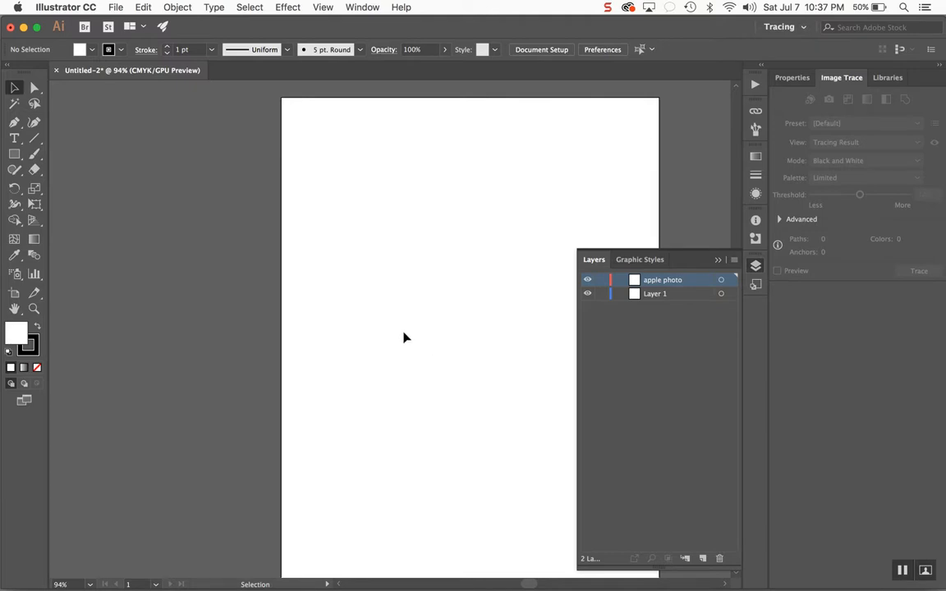
# - Place apple-food-fruit-39803.jpg from Downloads, dragging it across the artboard's upper half
pyautogui.hscroll(5, 403, 332)
pyautogui.scroll(-2, 404, 336)
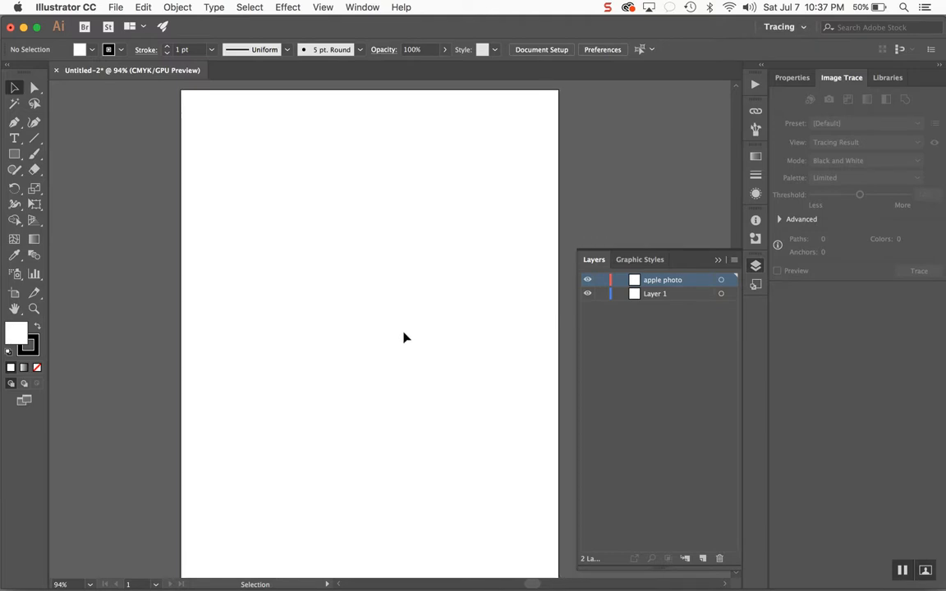
pyautogui.click(117, 8)
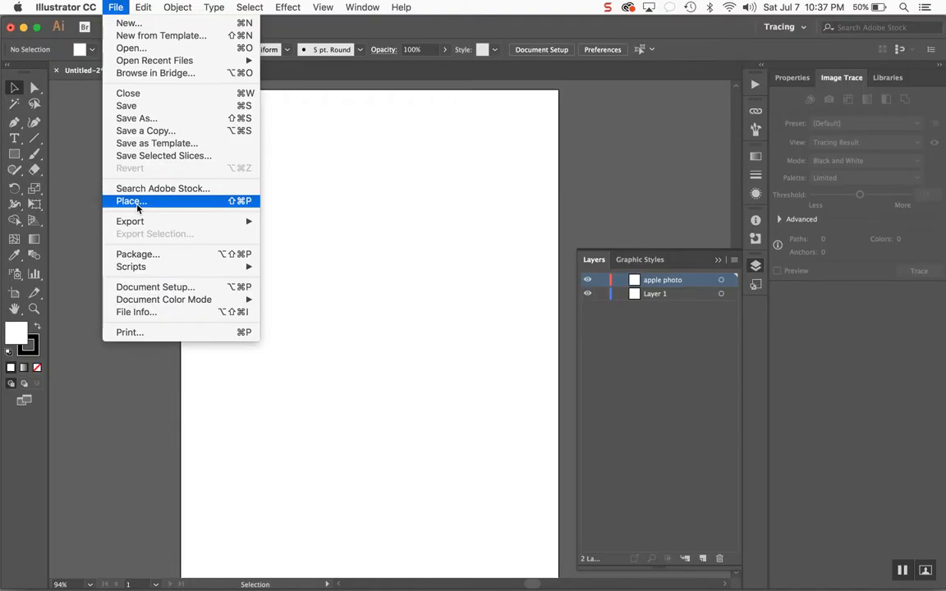
pyautogui.click(131, 201)
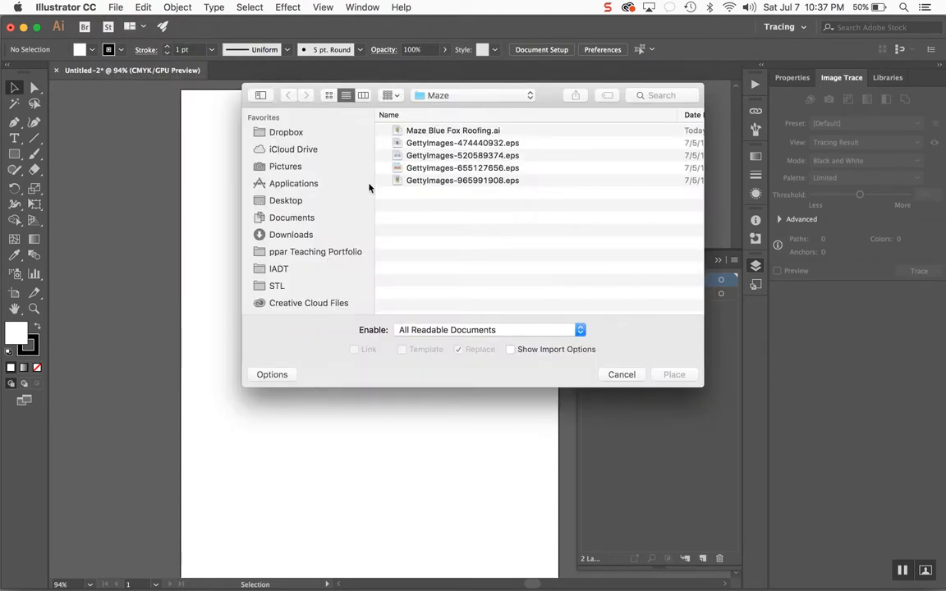
pyautogui.click(288, 236)
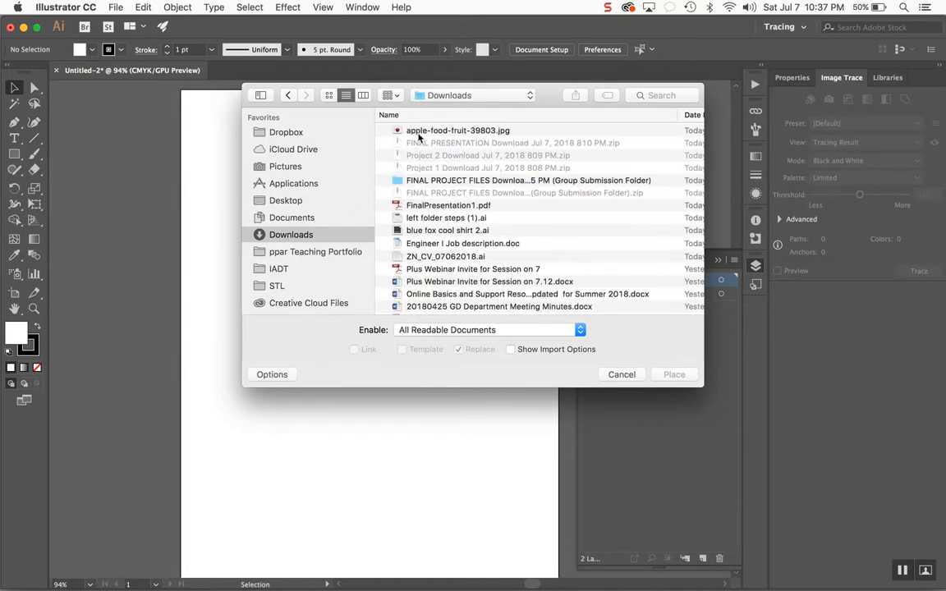
pyautogui.click(428, 129)
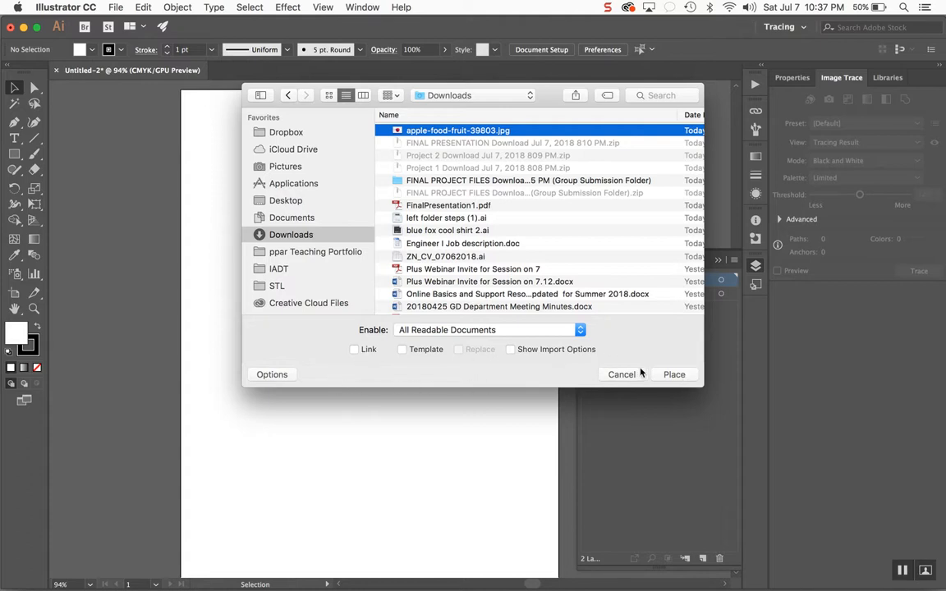
pyautogui.click(674, 375)
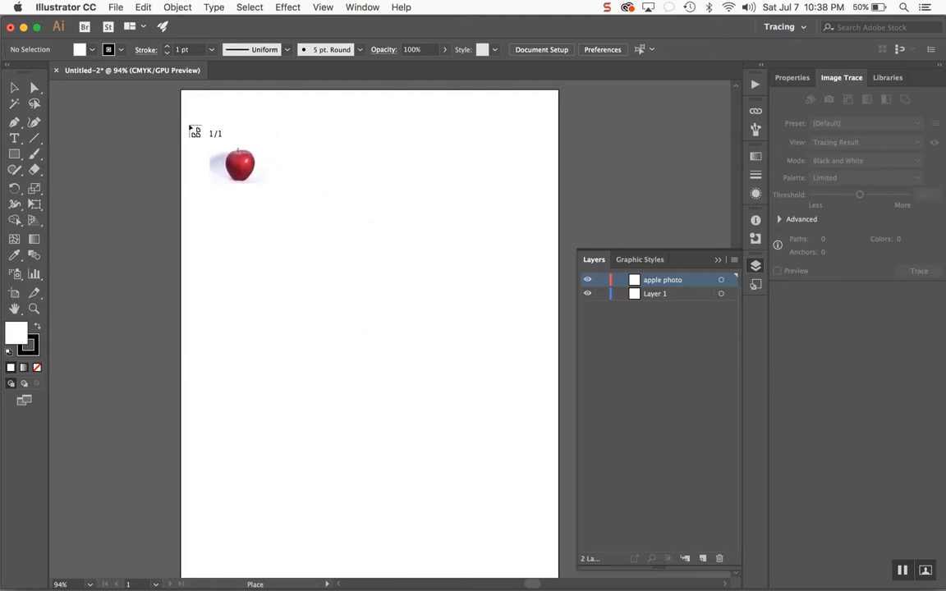
pyautogui.moveTo(188, 121); pyautogui.dragTo(552, 402)
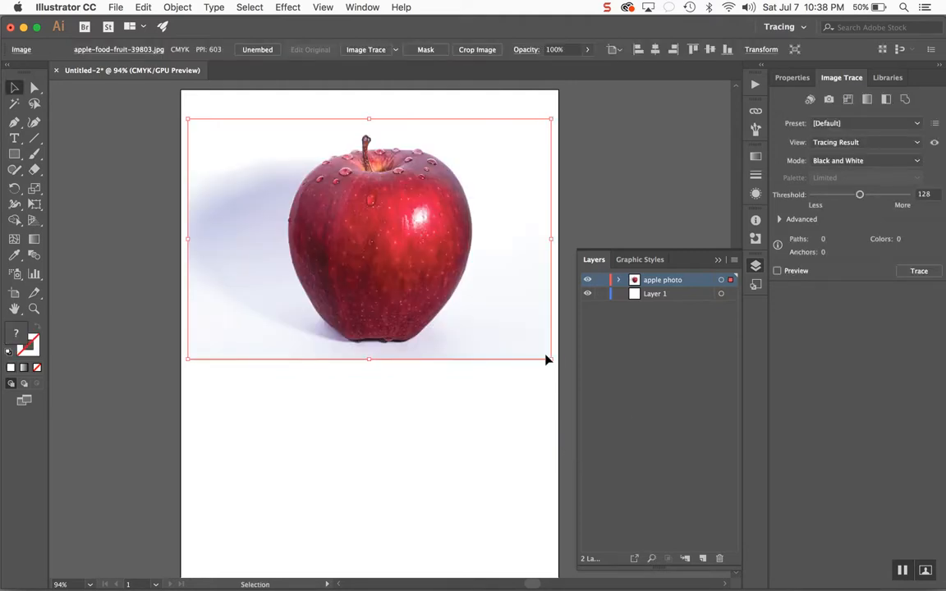
# - Select the placed apple image and delete it
pyautogui.click(171, 153)
pyautogui.click(326, 195)
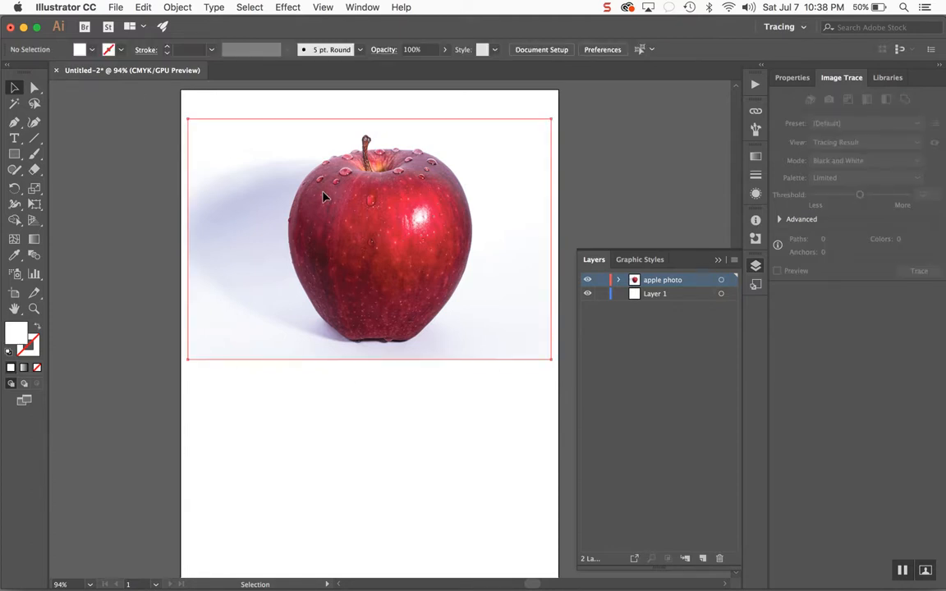
pyautogui.press('Delete')
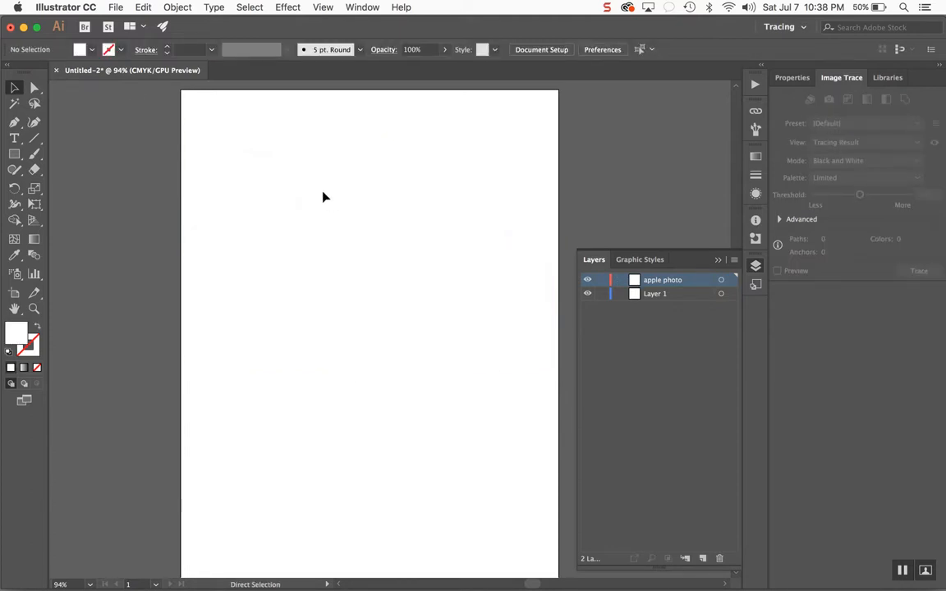
# - Place apple-food-fruit-39803.jpg from Downloads at full size near the artboard's top-left corner
pyautogui.click(119, 7)
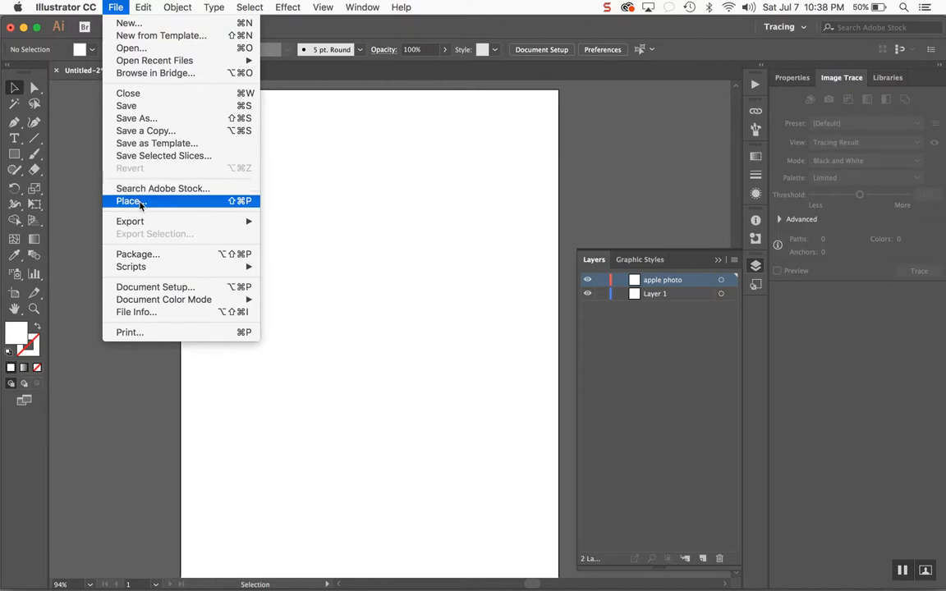
pyautogui.click(133, 201)
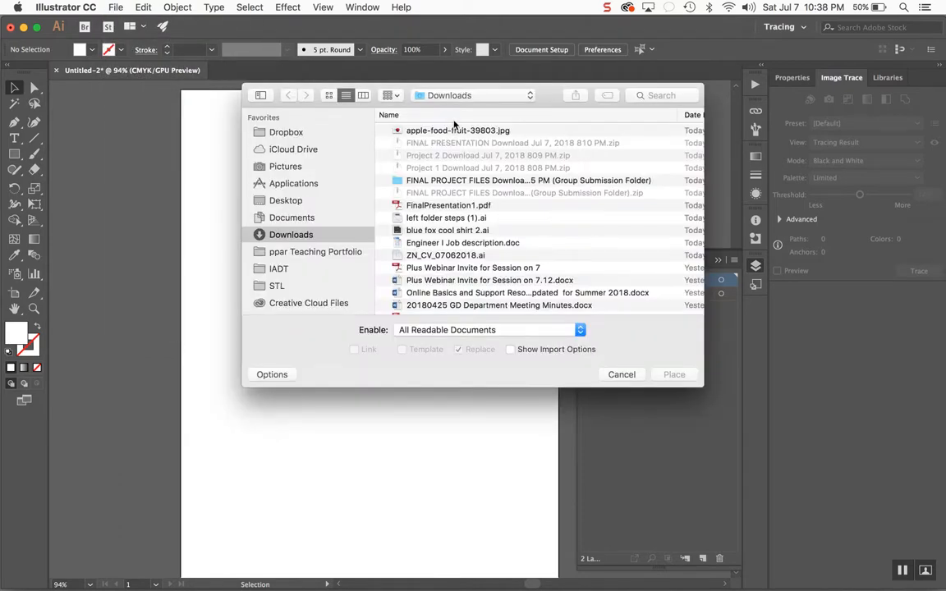
pyautogui.click(458, 133)
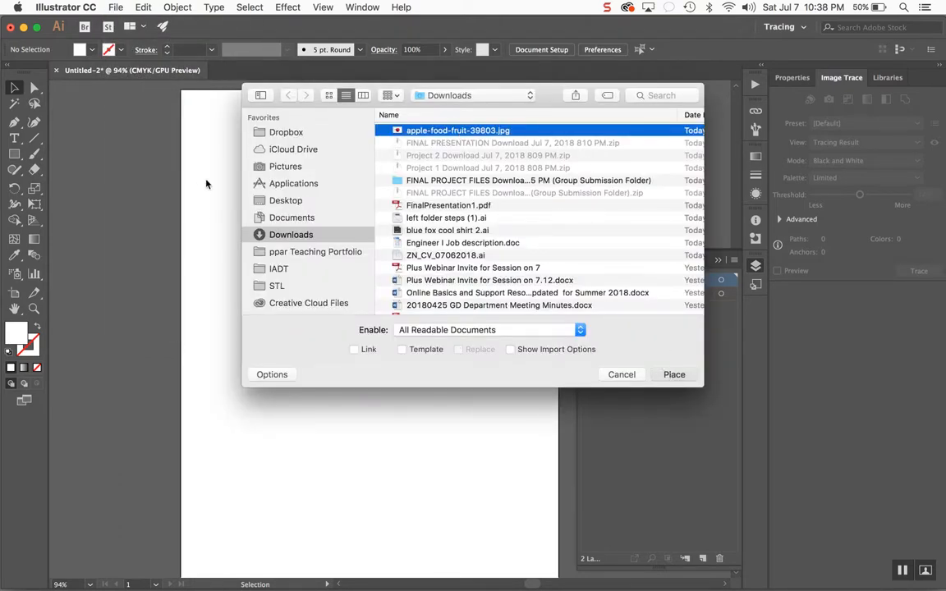
pyautogui.press('Return')
pyautogui.click(196, 137)
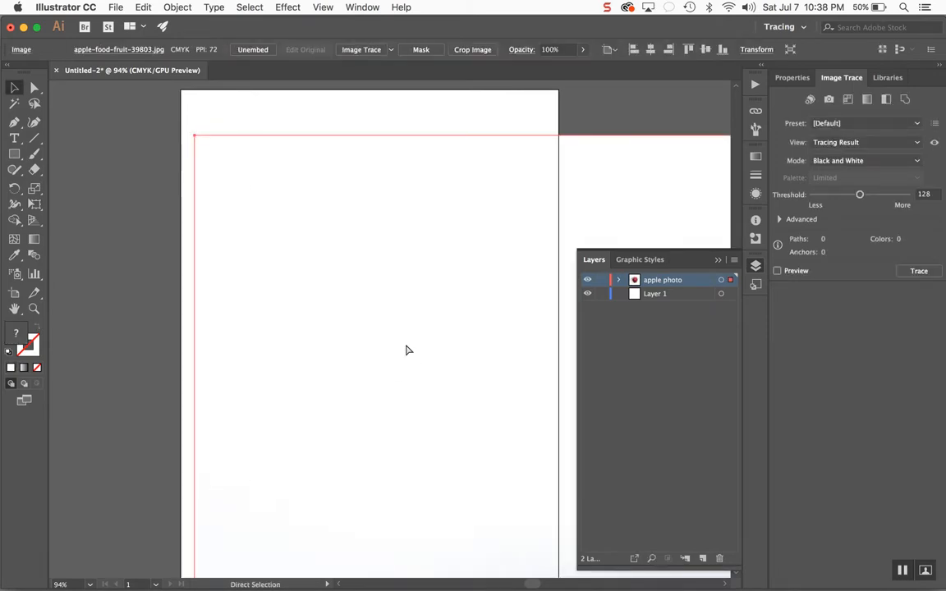
pyautogui.press('super+minus')
pyautogui.press('super+minus')
pyautogui.press('super+minus')
pyautogui.press('super+minus')
pyautogui.press('super+minus')
pyautogui.press('super+minus')
pyautogui.press('super+minus')
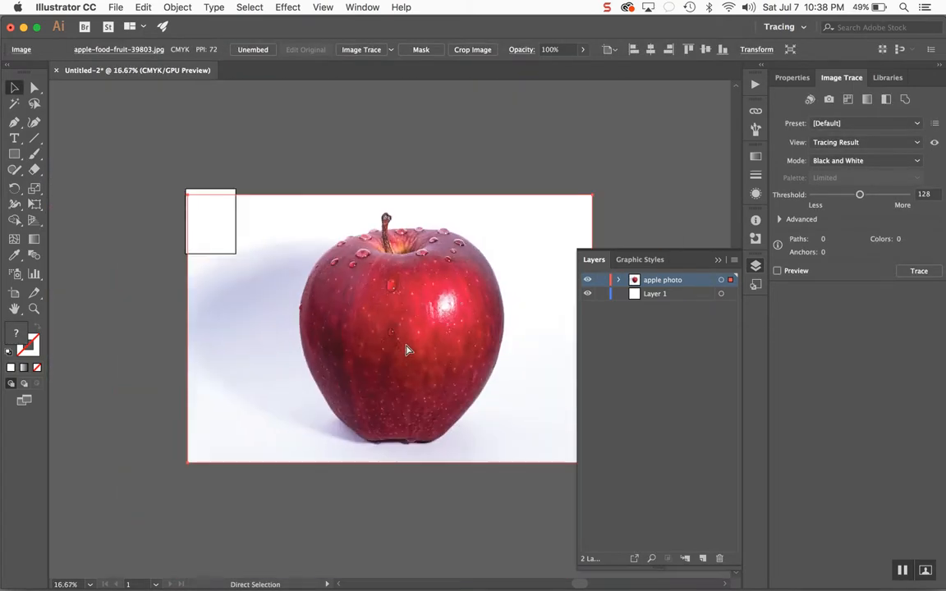
# - Move the oversized apple image around and then delete it
pyautogui.moveTo(437, 354); pyautogui.dragTo(308, 444)
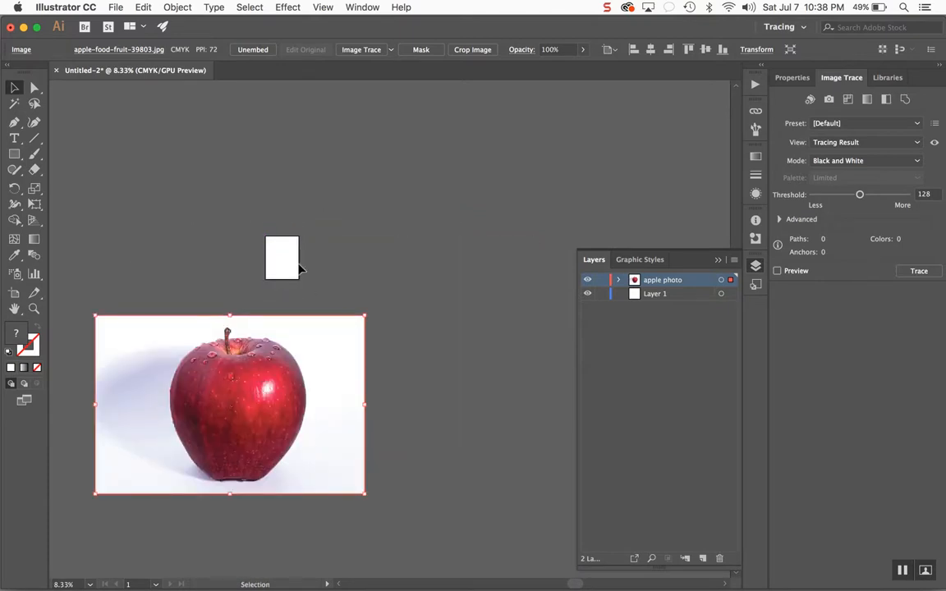
pyautogui.moveTo(283, 339); pyautogui.dragTo(299, 254)
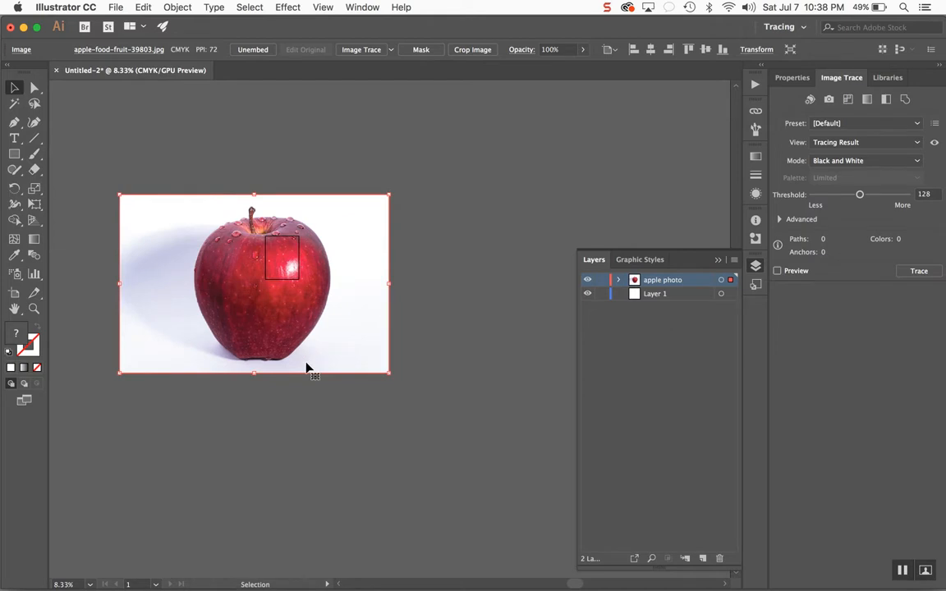
pyautogui.press('Delete')
pyautogui.press('super+0')
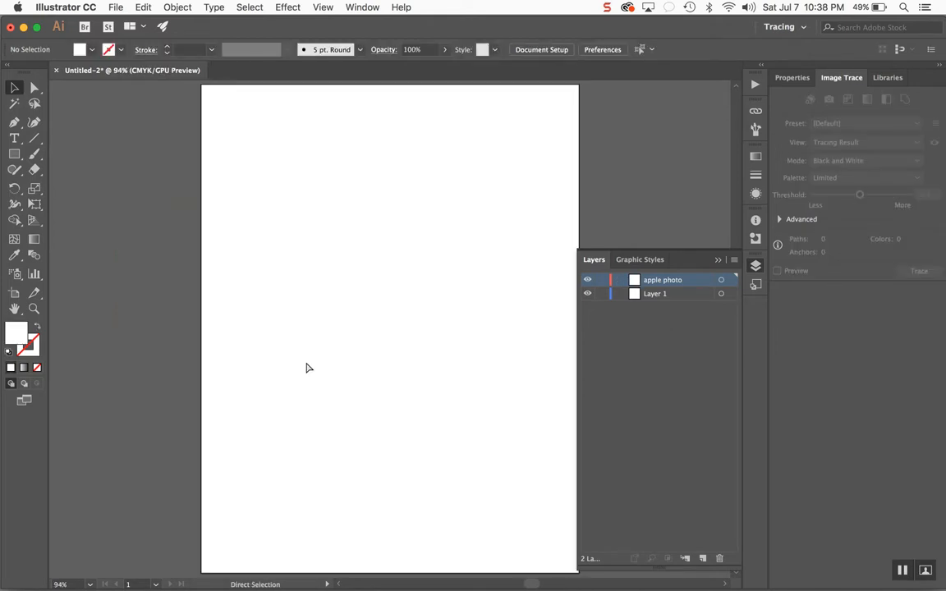
# - Place apple-food-fruit-39803.jpg again, dragging it across the artboard's upper part
pyautogui.click(115, 8)
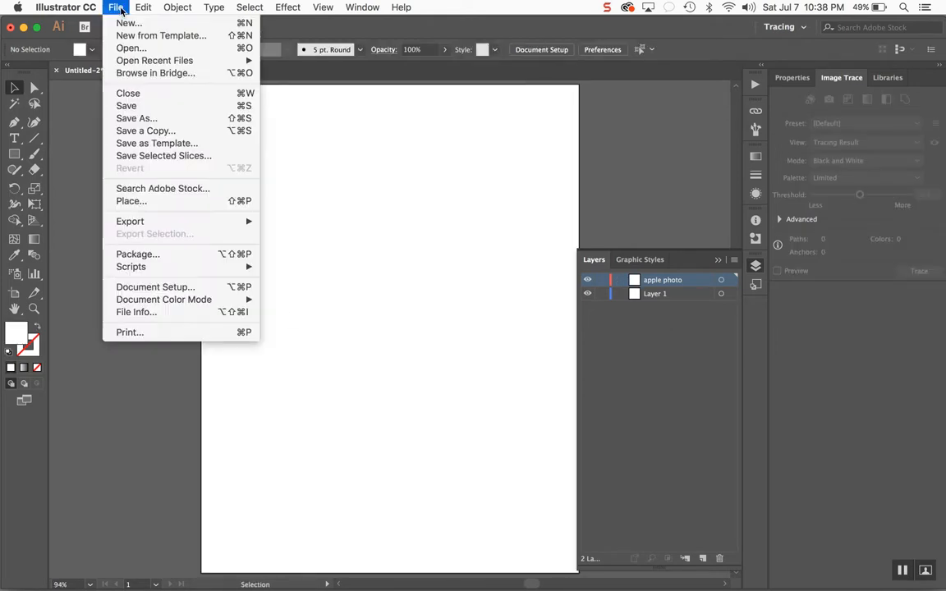
pyautogui.click(140, 200)
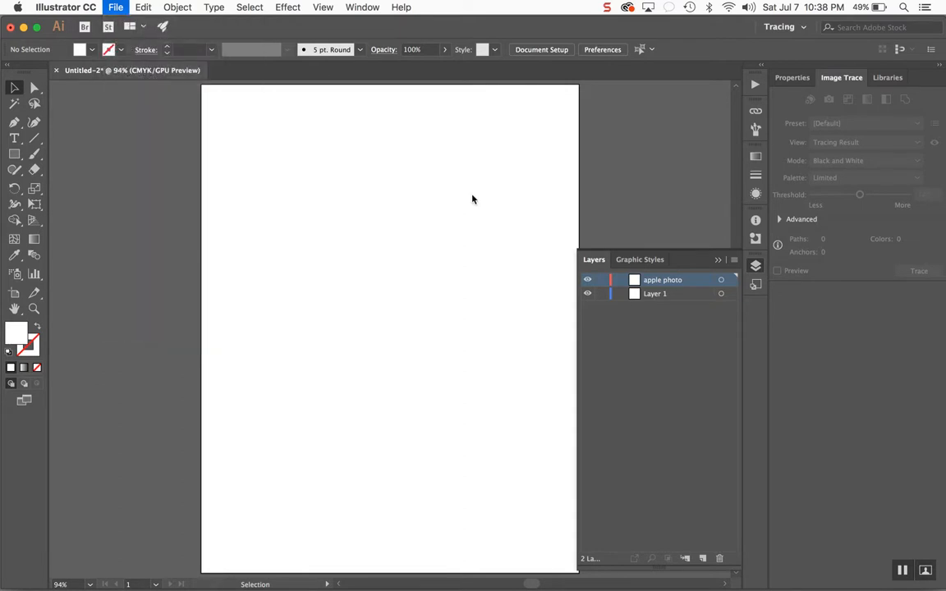
pyautogui.click(477, 132)
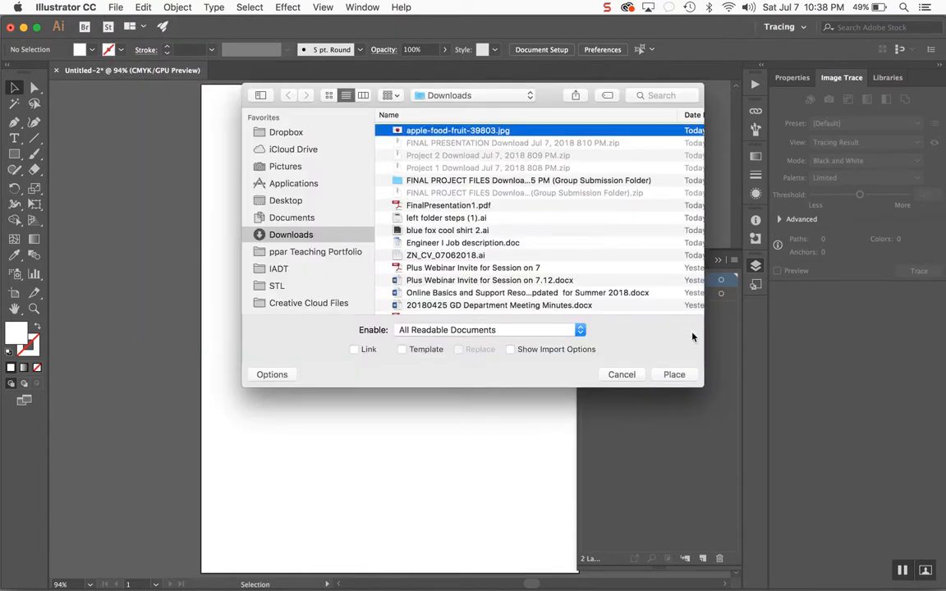
pyautogui.press('Return')
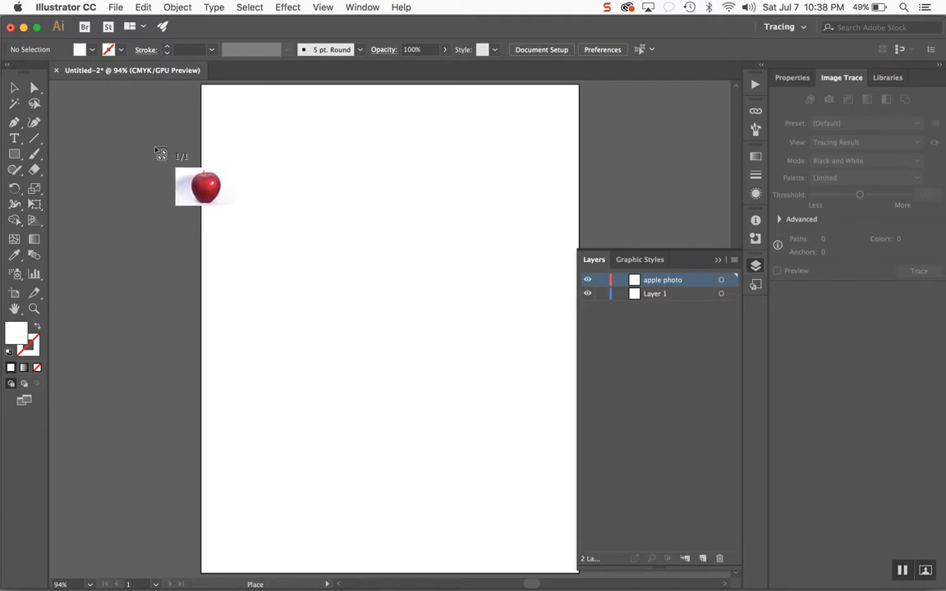
pyautogui.moveTo(141, 134); pyautogui.dragTo(710, 456)
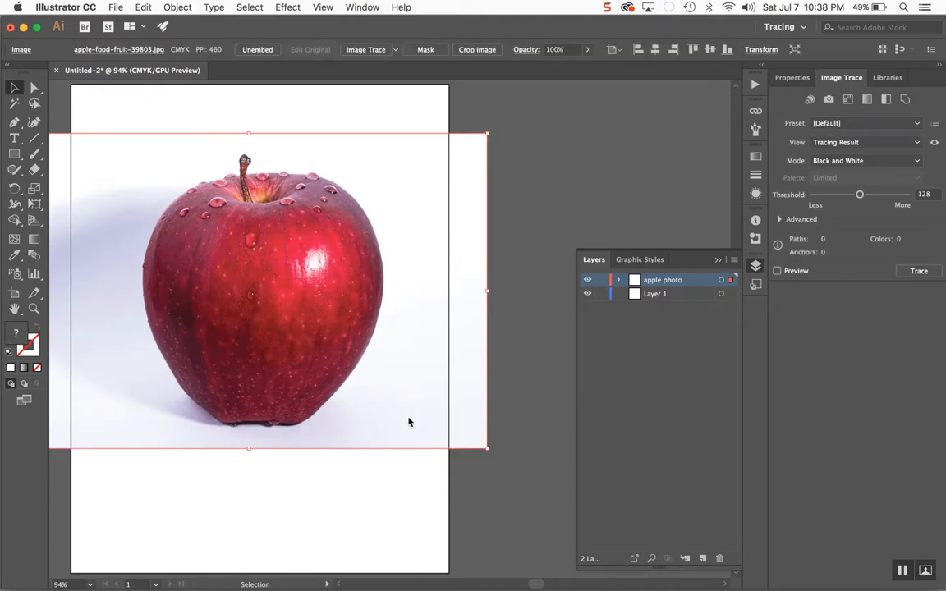
# - Enlarge the apple image with its corner handles so it extends past the artboard's side edges
pyautogui.hscroll(-5, 411, 421)
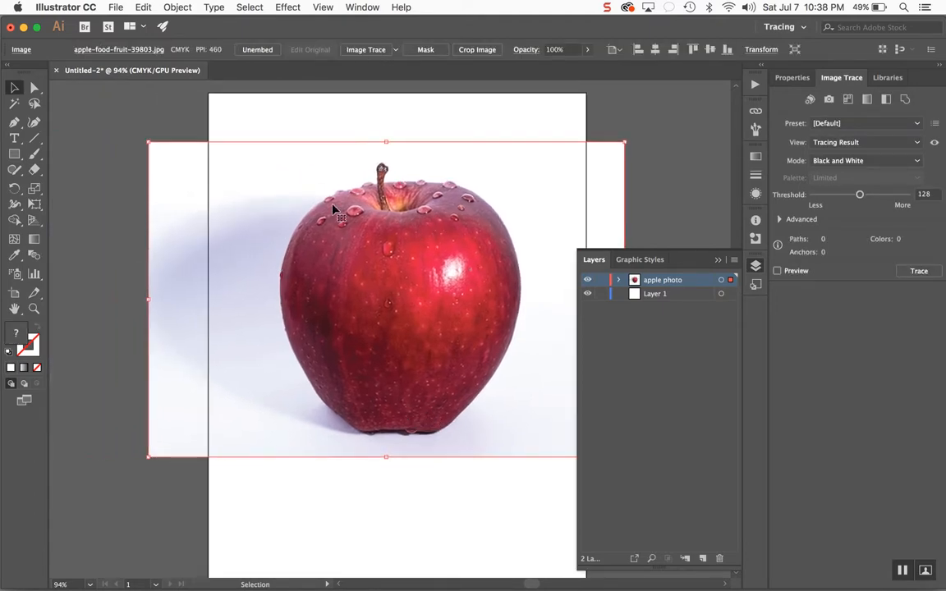
pyautogui.moveTo(148, 142); pyautogui.dragTo(91, 104)
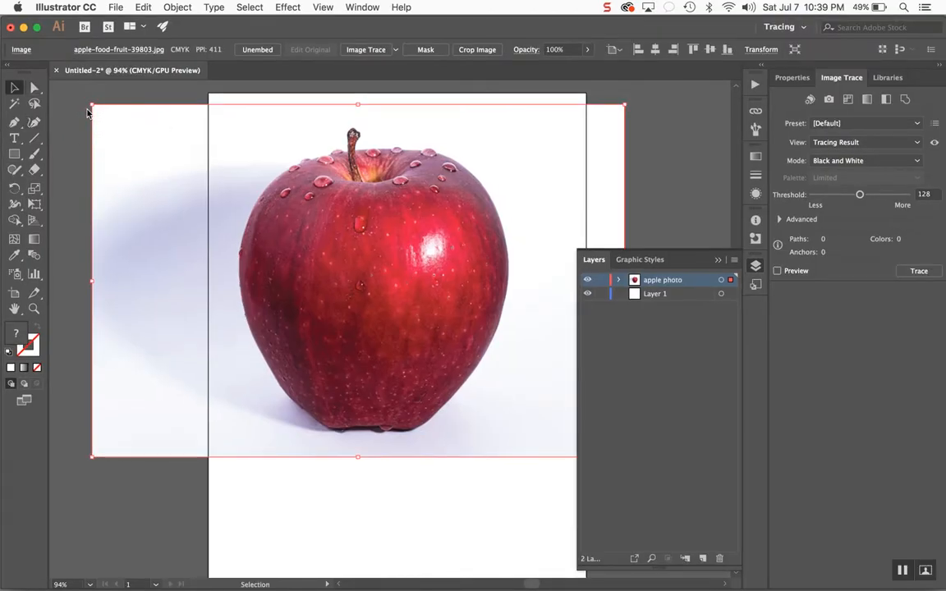
pyautogui.moveTo(93, 105); pyautogui.dragTo(283, 187)
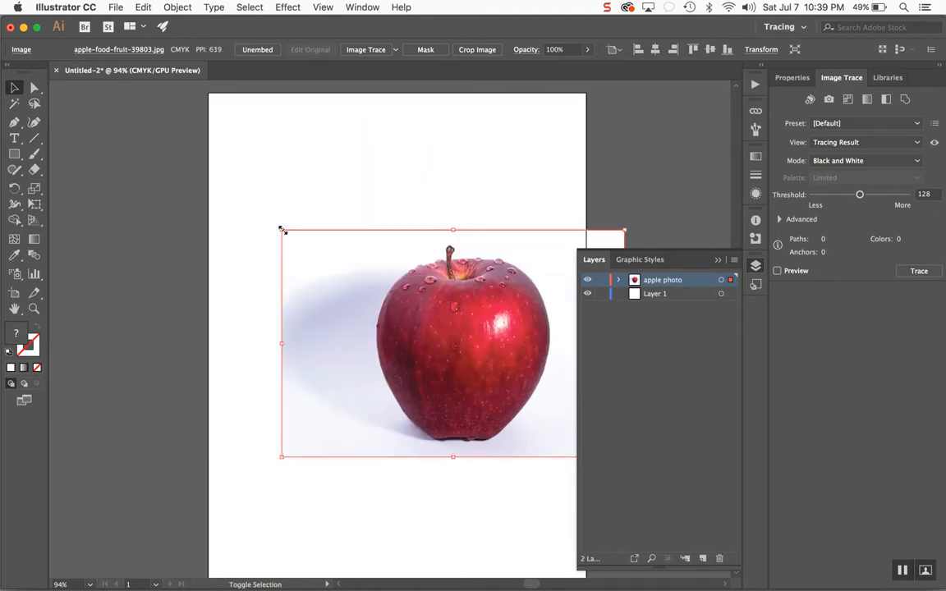
pyautogui.moveTo(282, 234); pyautogui.dragTo(34, 97)
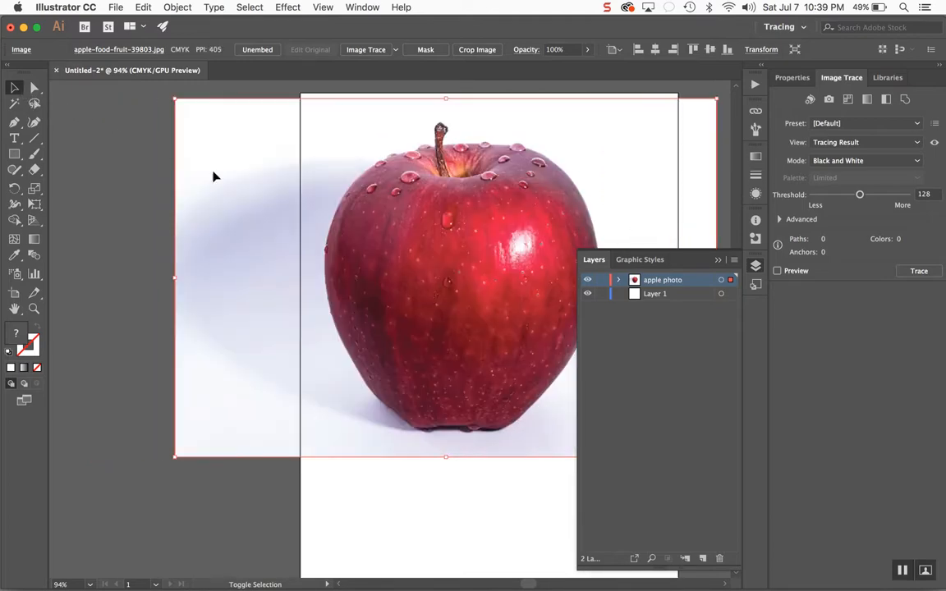
pyautogui.hscroll(6, 378, 223)
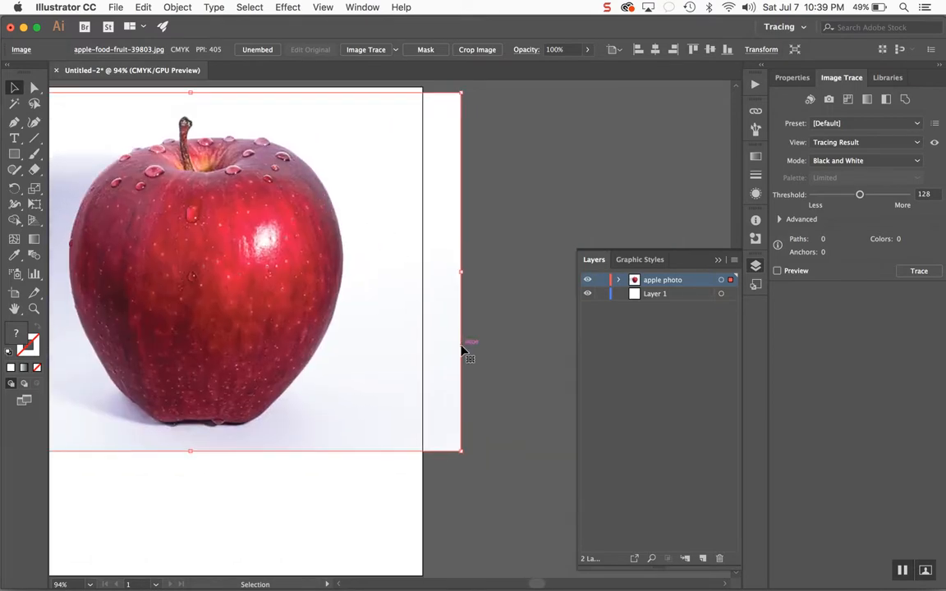
pyautogui.moveTo(461, 451); pyautogui.dragTo(496, 474)
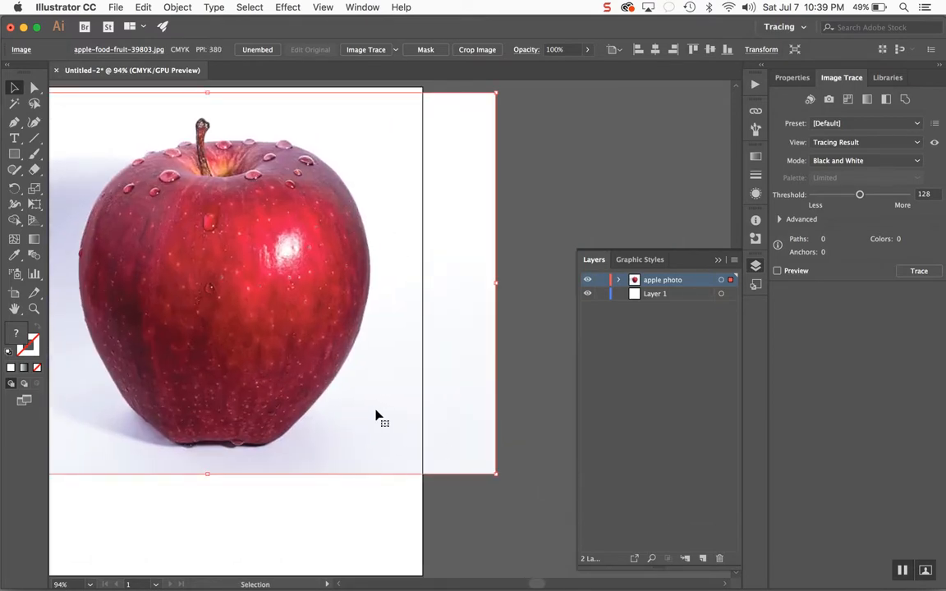
pyautogui.hscroll(-5, 376, 415)
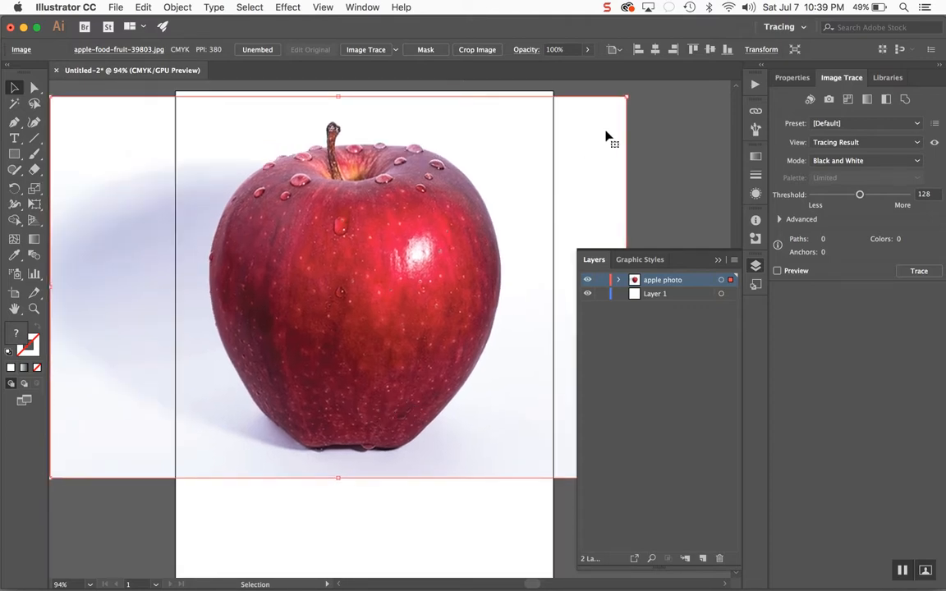
# - Try distorting the apple image by dragging its corner handles, undoing the first squash
pyautogui.moveTo(628, 96); pyautogui.dragTo(557, 318)
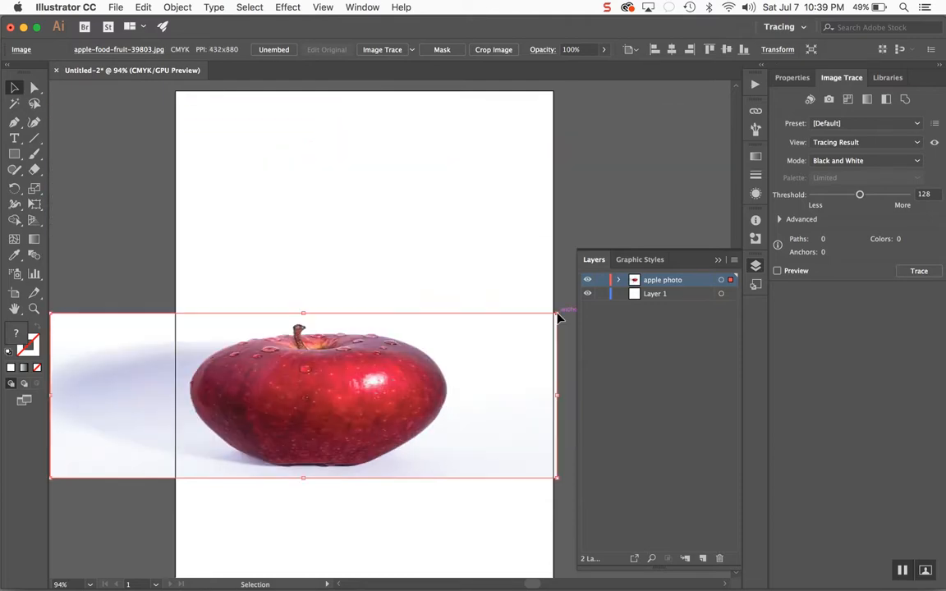
pyautogui.hotkey('ctrl', 'z')
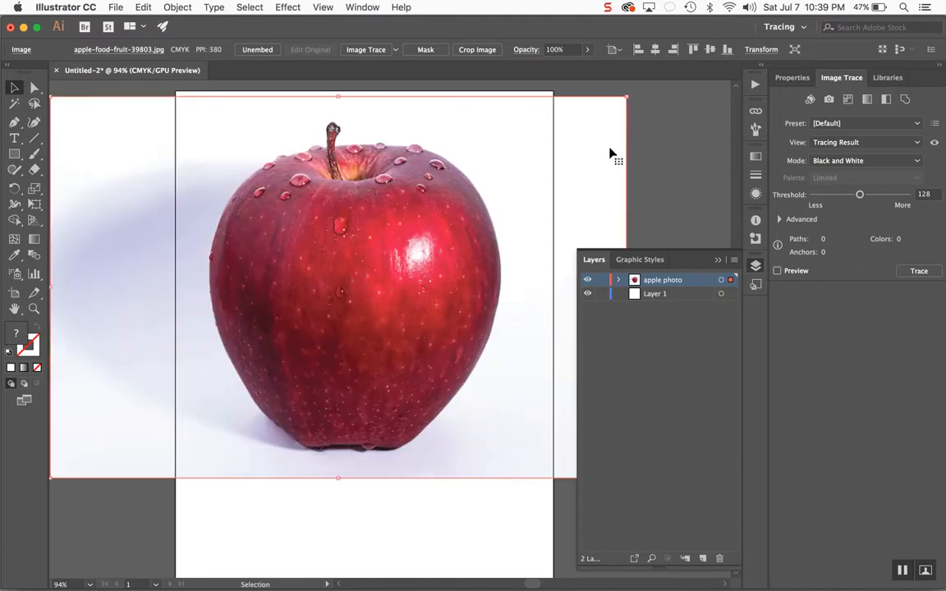
pyautogui.moveTo(627, 92); pyautogui.dragTo(555, 159)
pyautogui.scroll(-5, 371, 322)
pyautogui.hscroll(-4, 371, 323)
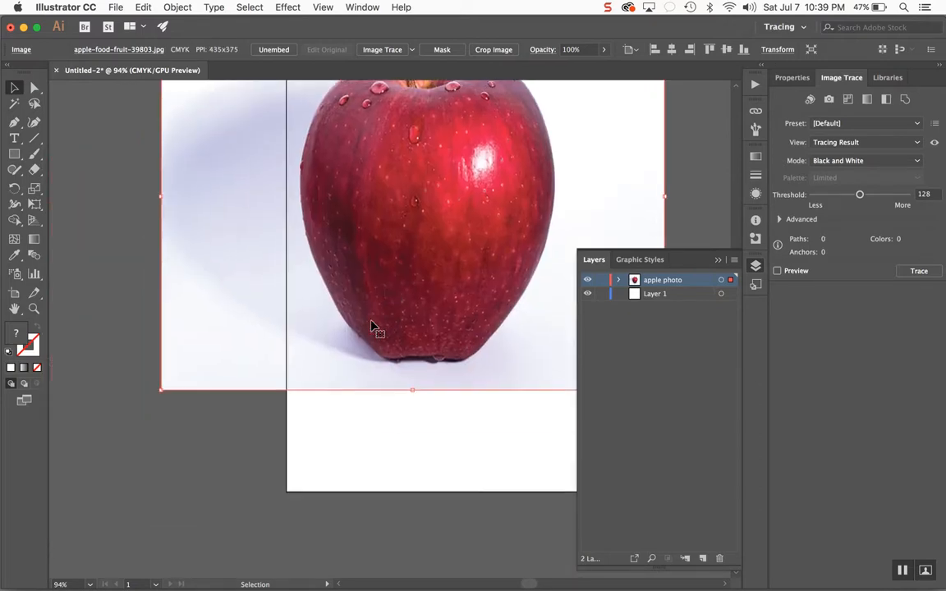
pyautogui.moveTo(197, 380); pyautogui.dragTo(322, 484)
pyautogui.scroll(3, 324, 484)
pyautogui.hscroll(-4, 324, 484)
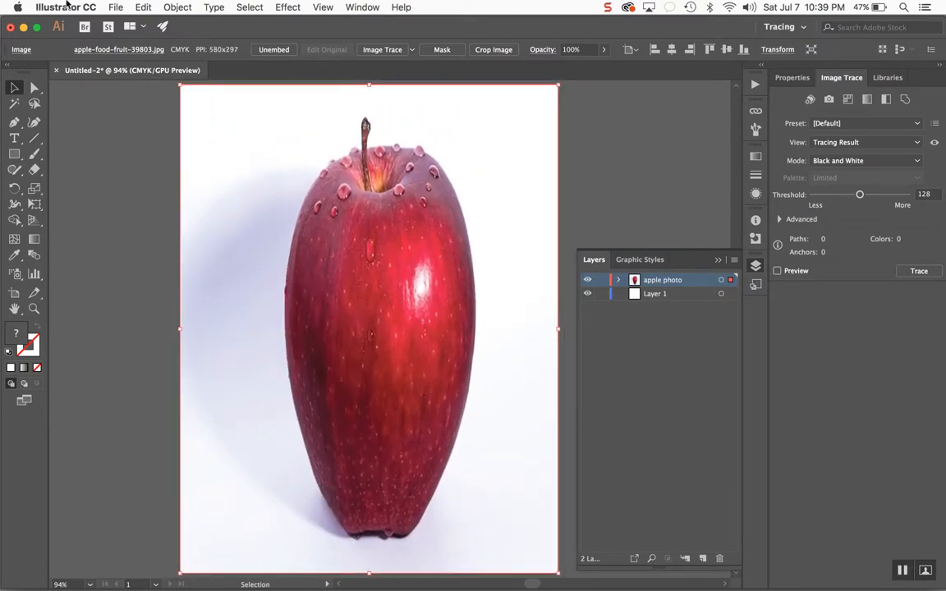
# - Undo the last four scale changes to the apple image
pyautogui.click(143, 8)
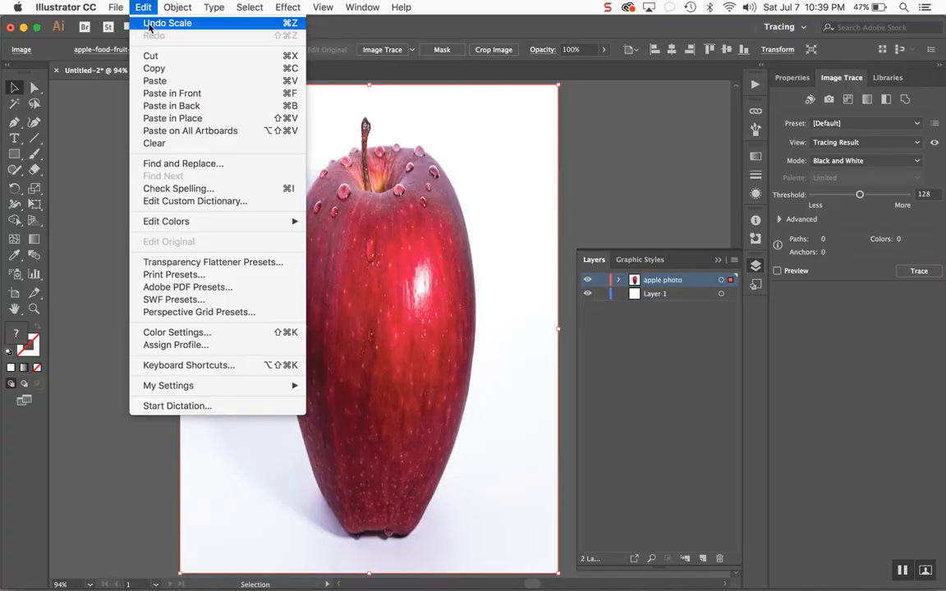
pyautogui.click(148, 24)
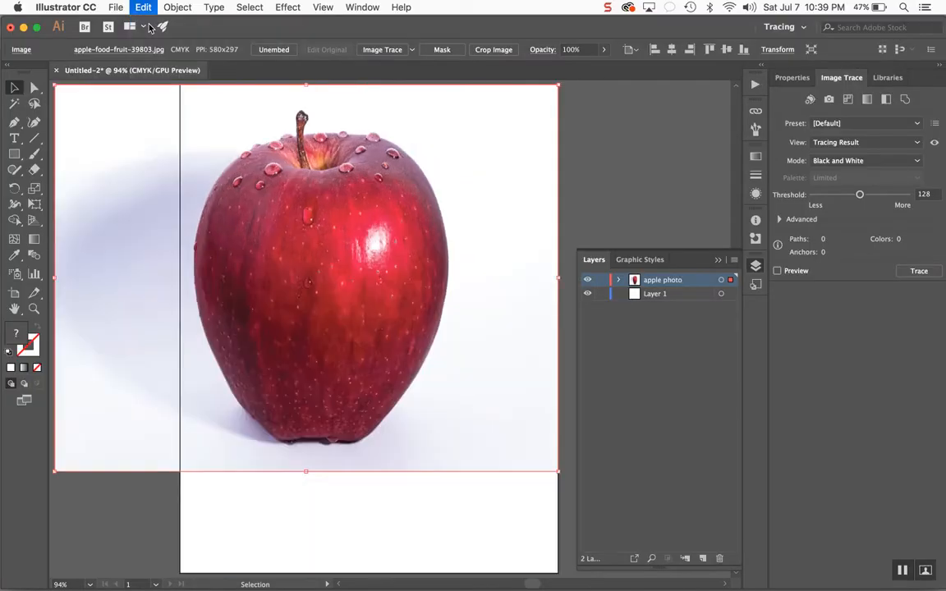
pyautogui.click(143, 7)
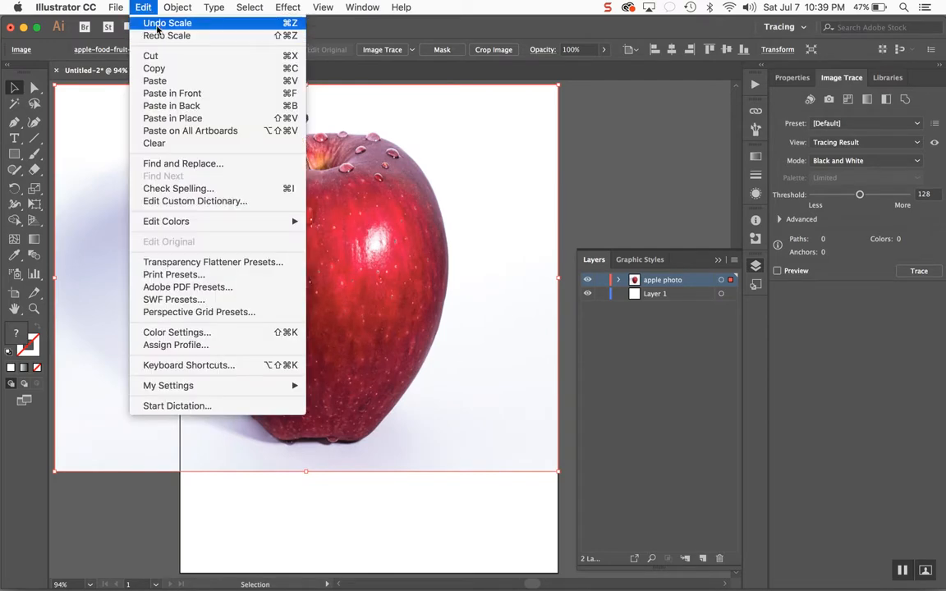
pyautogui.click(156, 23)
pyautogui.click(142, 8)
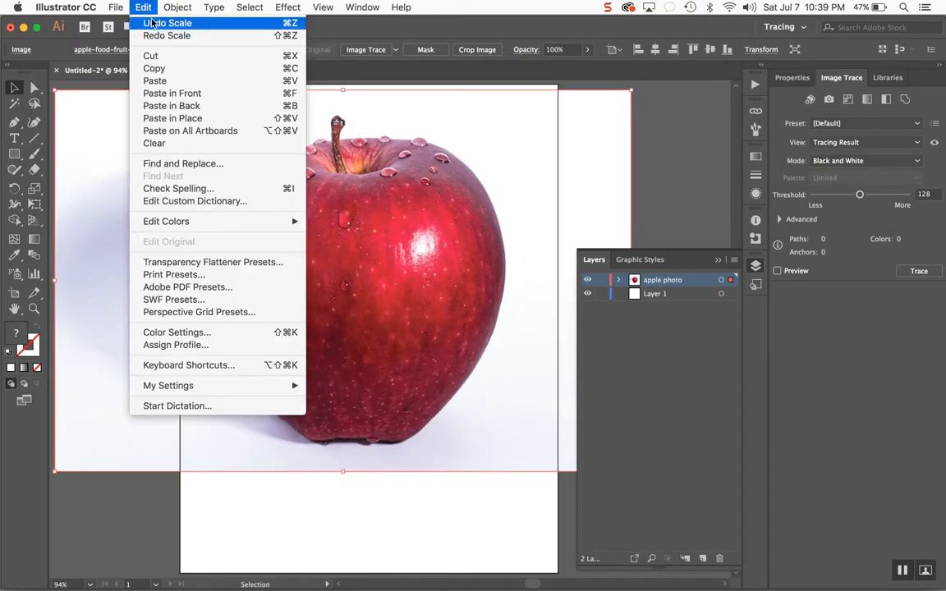
pyautogui.click(140, 21)
pyautogui.click(143, 8)
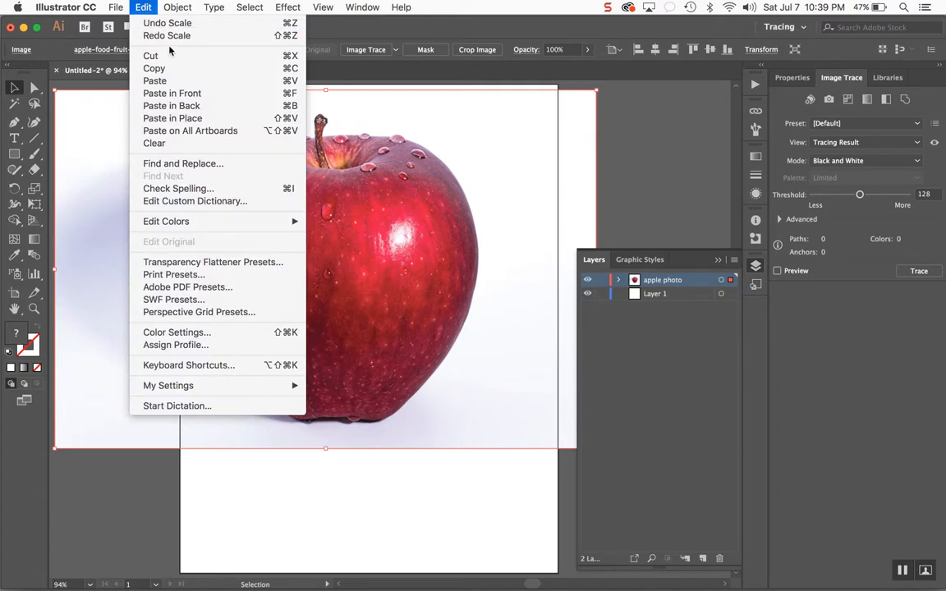
pyautogui.click(150, 24)
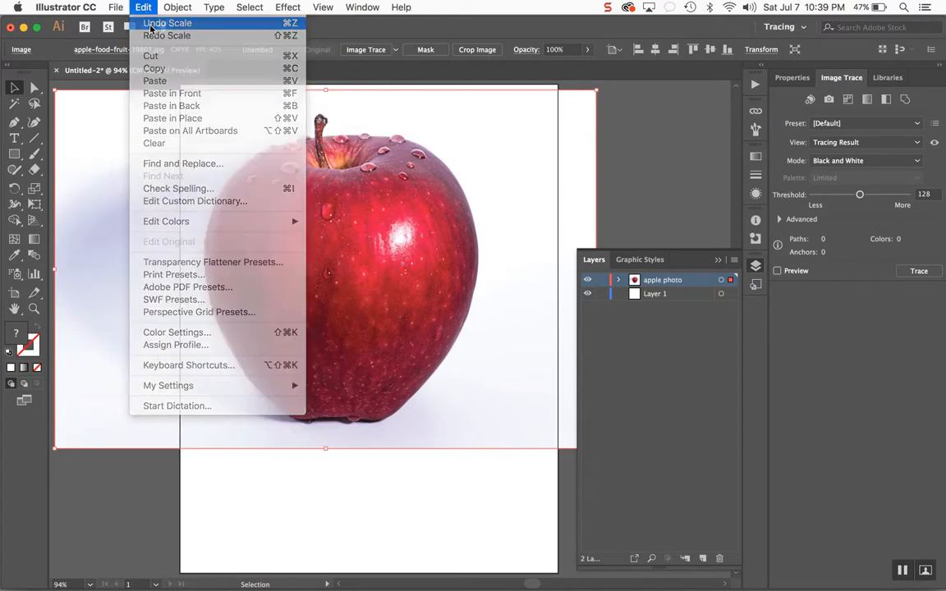
# - Rescale the apple image from its corners and nudge it so it covers the artboard's upper area
pyautogui.moveTo(253, 221); pyautogui.dragTo(39, 121)
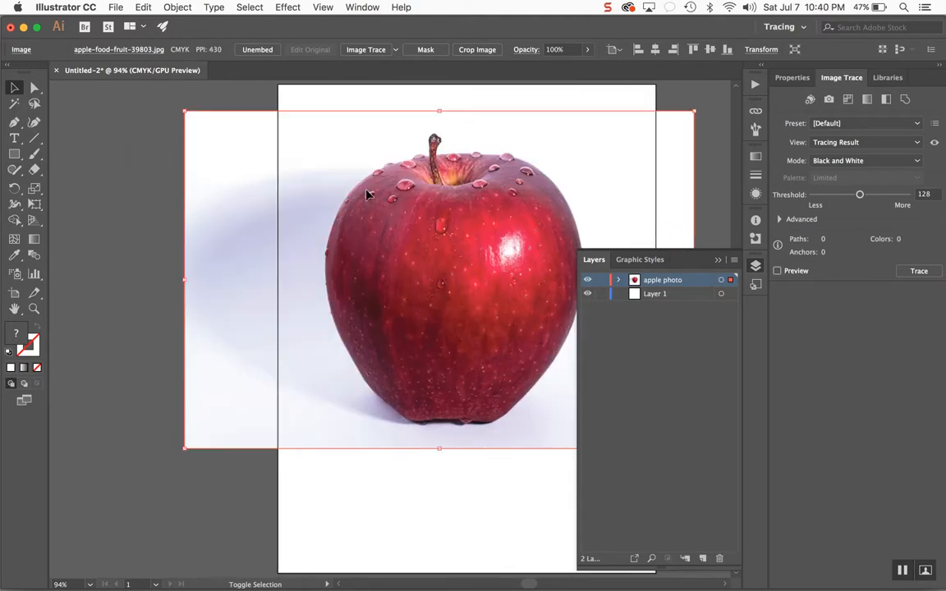
pyautogui.moveTo(186, 452); pyautogui.dragTo(102, 502)
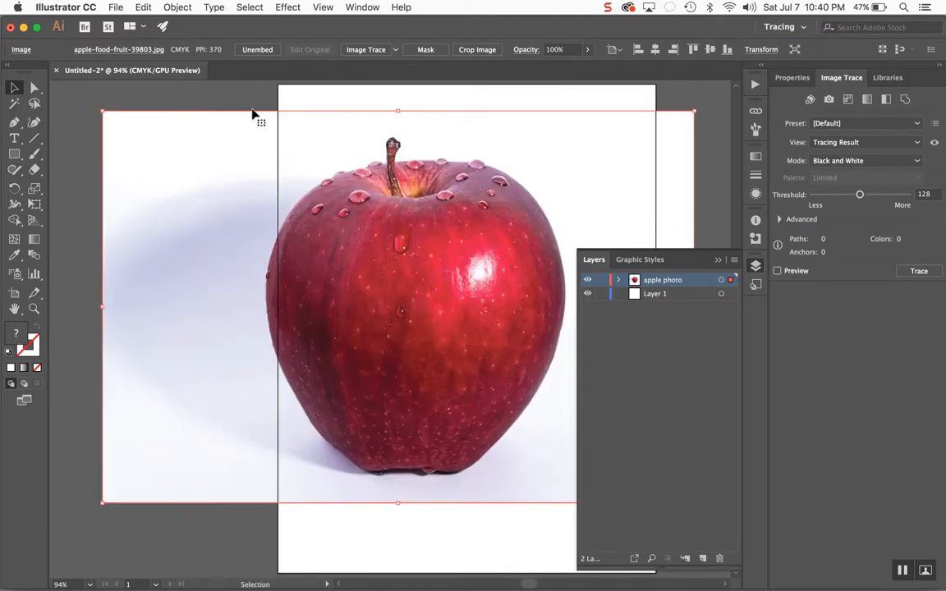
pyautogui.click(143, 7)
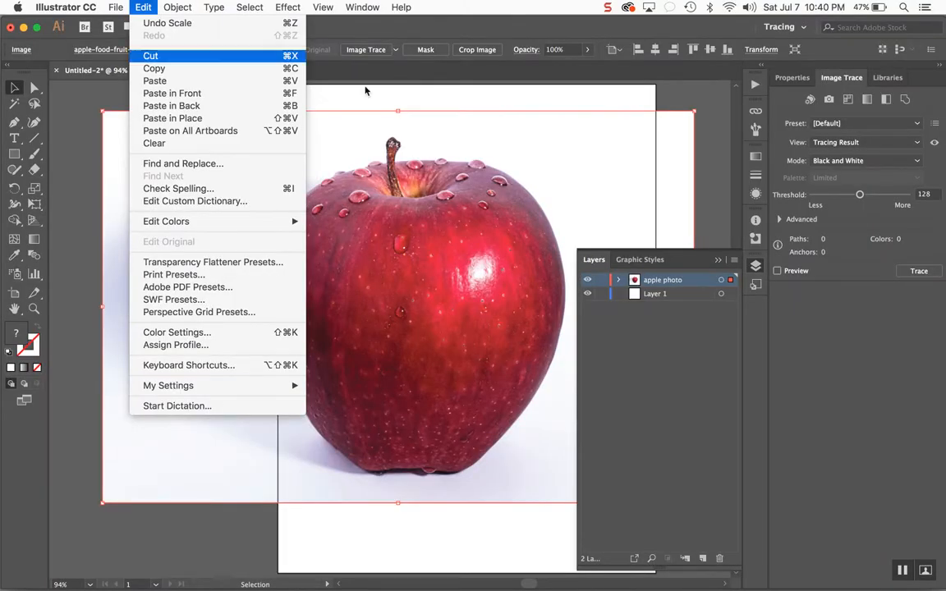
pyautogui.click(585, 214)
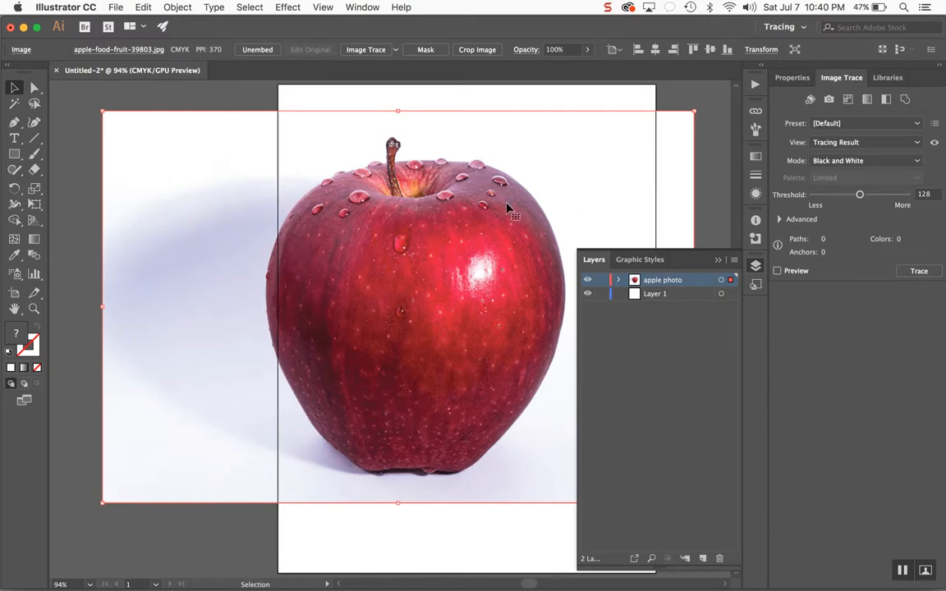
pyautogui.moveTo(507, 207); pyautogui.dragTo(569, 198)
pyautogui.hscroll(5, 439, 421)
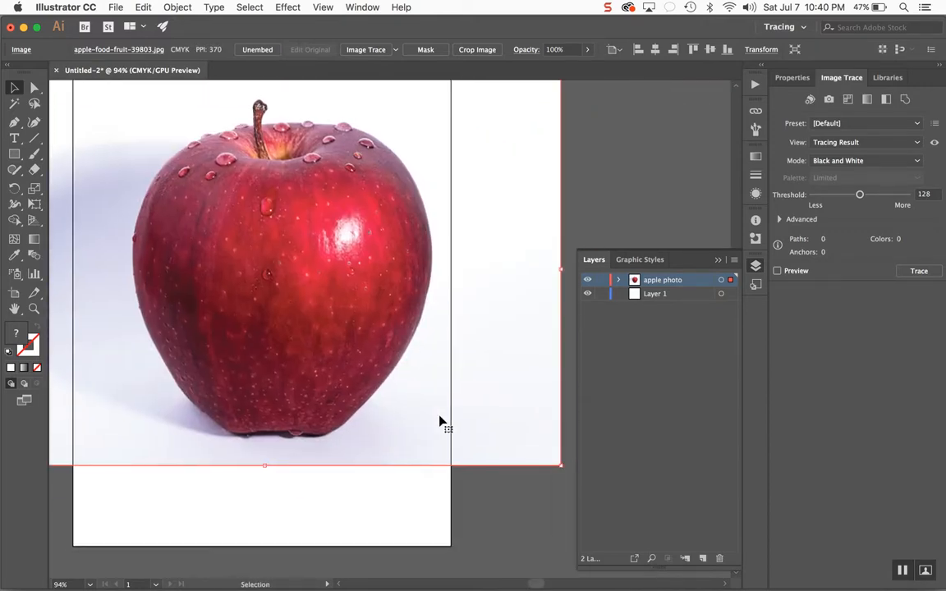
# - Move the apple image down and to the left over the artboard, then lock the apple photo layer
pyautogui.moveTo(436, 373); pyautogui.dragTo(383, 414)
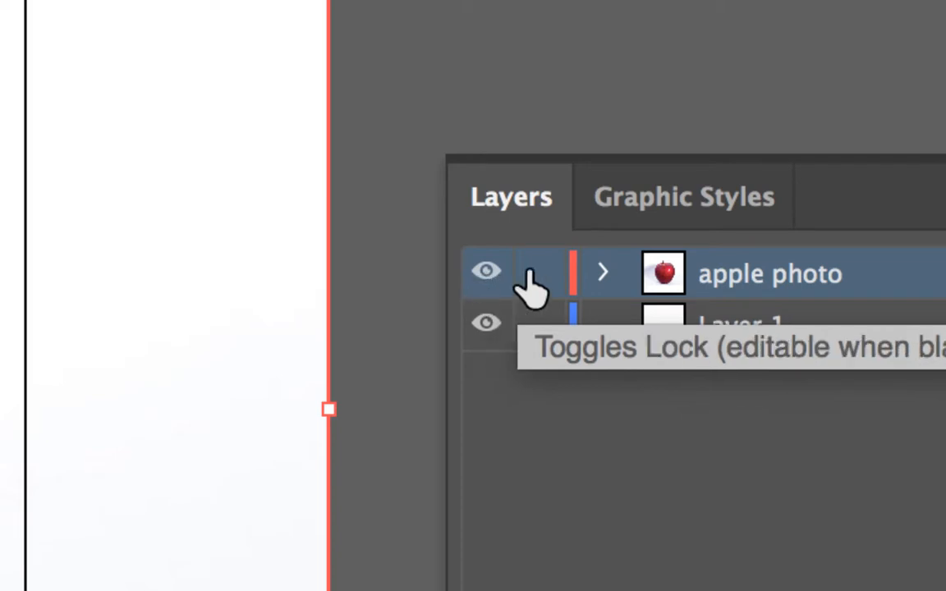
pyautogui.click(537, 275)
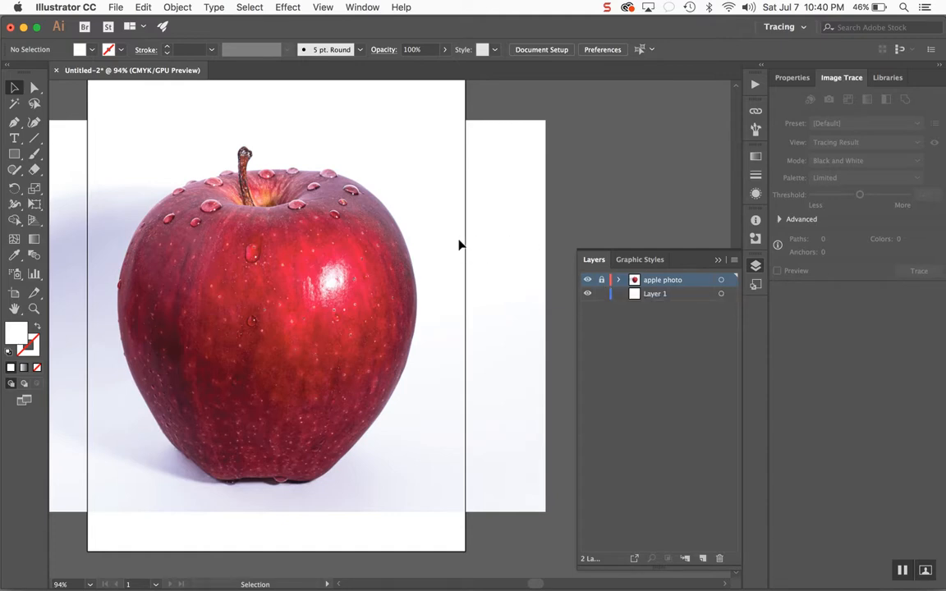
# - Toggle the apple photo layer's visibility off and on several times
pyautogui.click(587, 281)
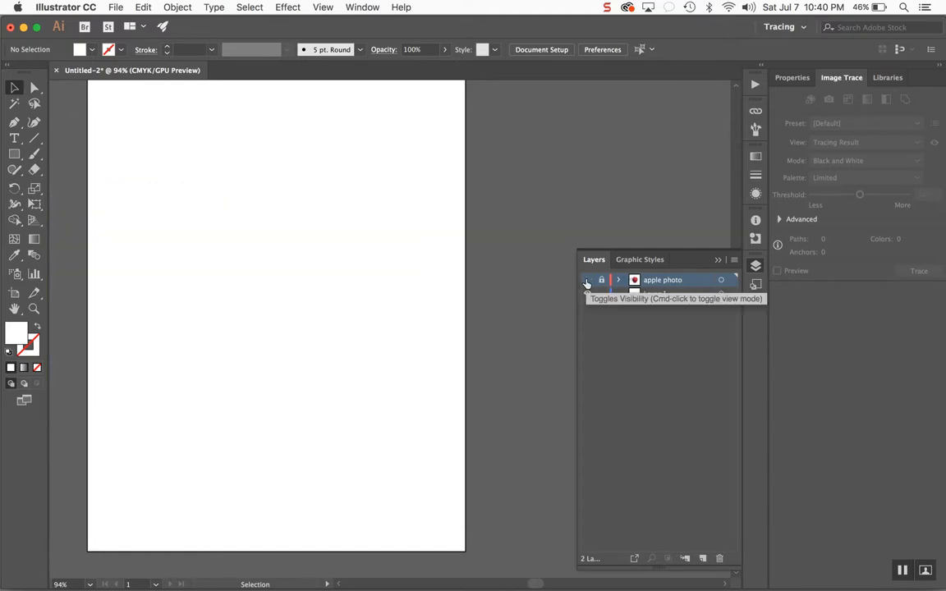
pyautogui.click(587, 280)
pyautogui.click(587, 281)
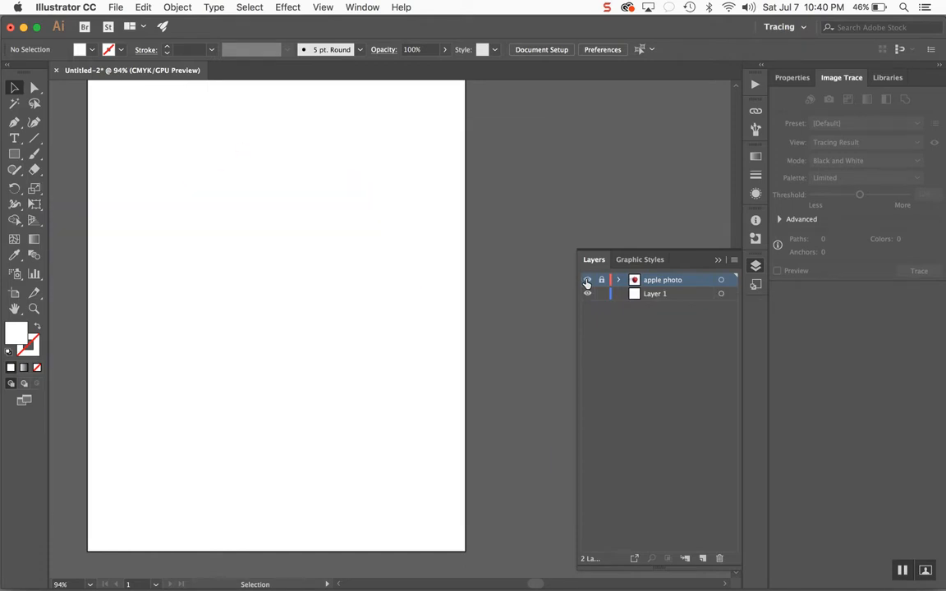
pyautogui.click(587, 281)
pyautogui.click(587, 280)
pyautogui.click(587, 280)
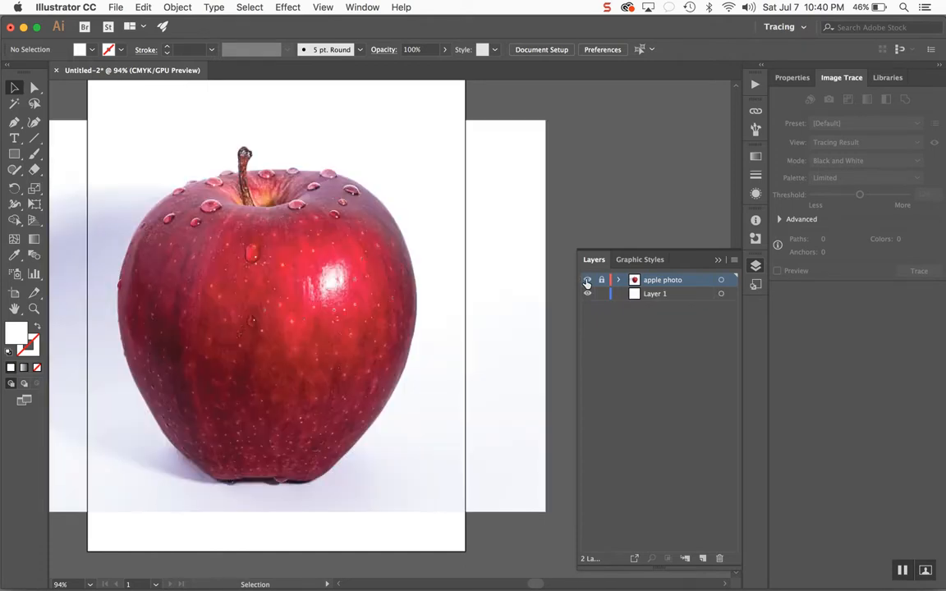
pyautogui.click(588, 281)
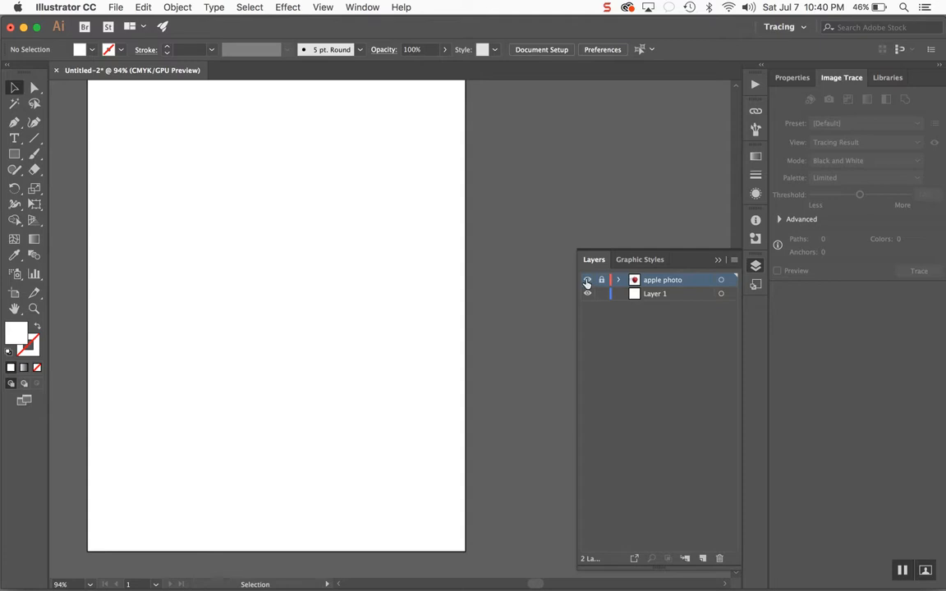
pyautogui.click(587, 281)
pyautogui.click(587, 281)
pyautogui.click(587, 281)
# - Select the empty Layer 1 and delete it
pyautogui.click(653, 296)
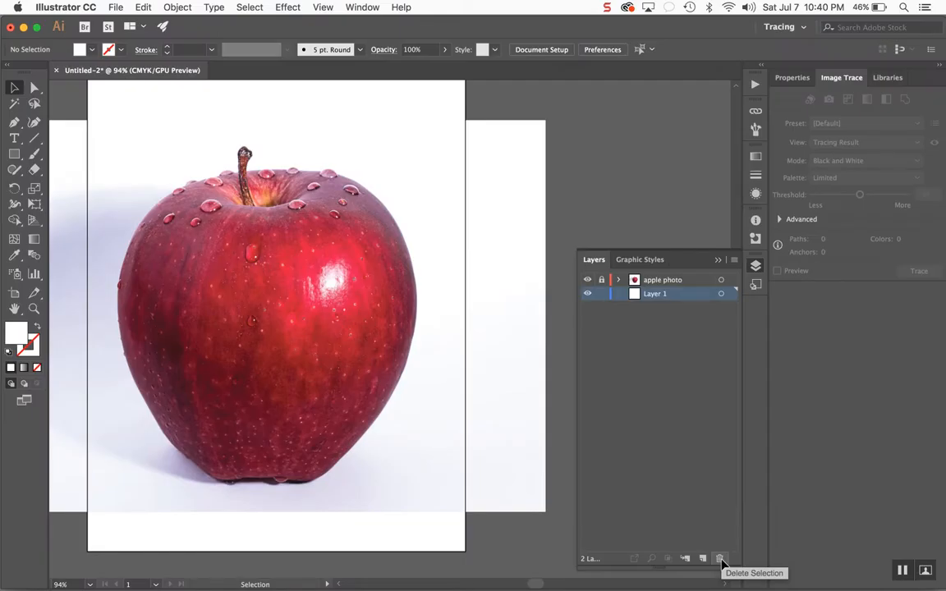
pyautogui.click(720, 559)
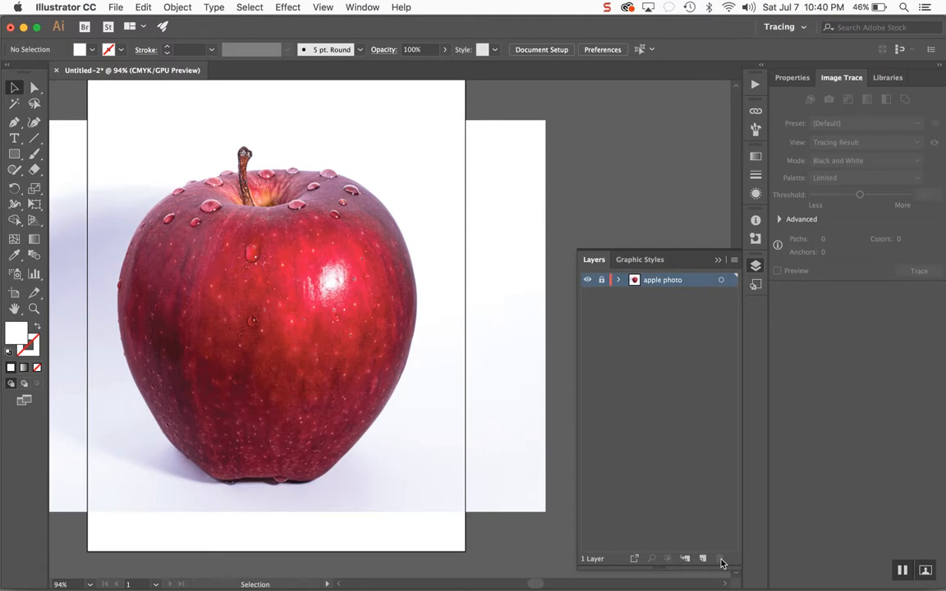
# - Create a new layer named apple trace with Green as its layer colour
pyautogui.click(735, 260)
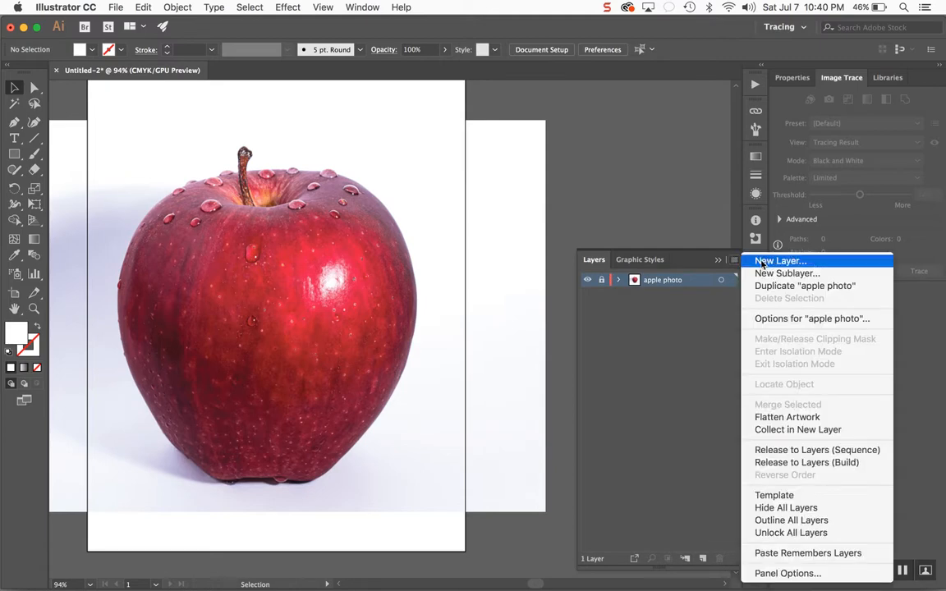
pyautogui.click(770, 262)
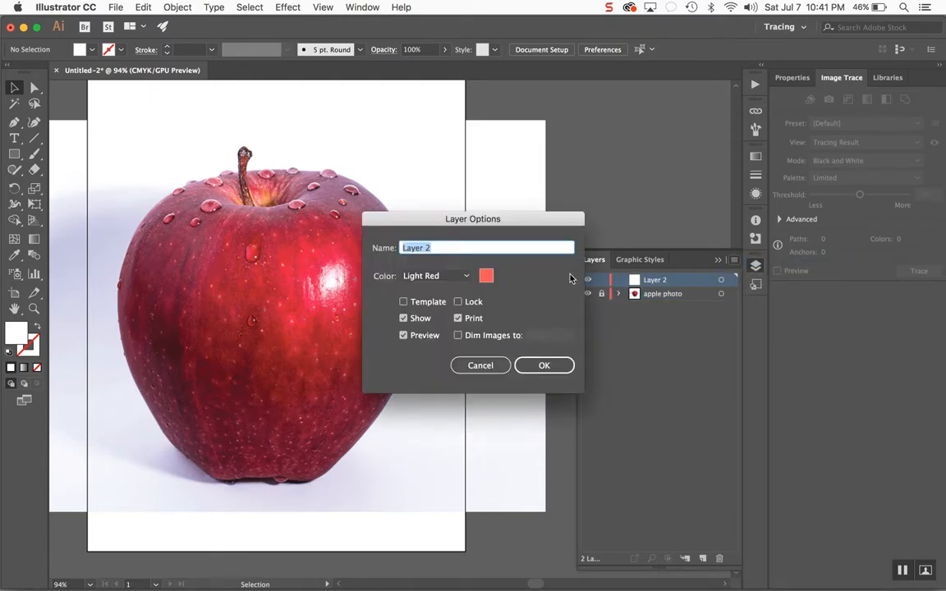
pyautogui.write('apple trace')
pyautogui.click(469, 280)
pyautogui.click(448, 307)
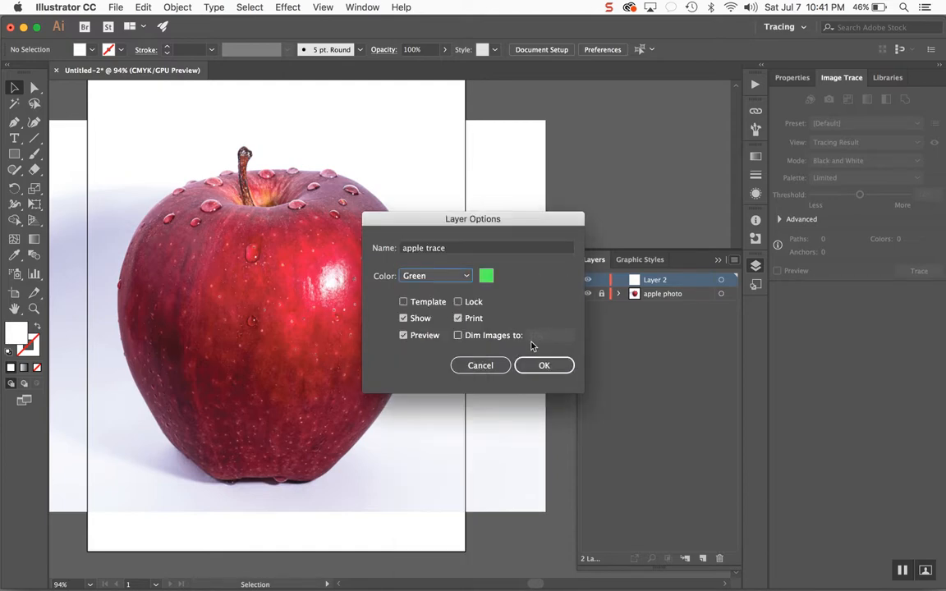
pyautogui.click(544, 365)
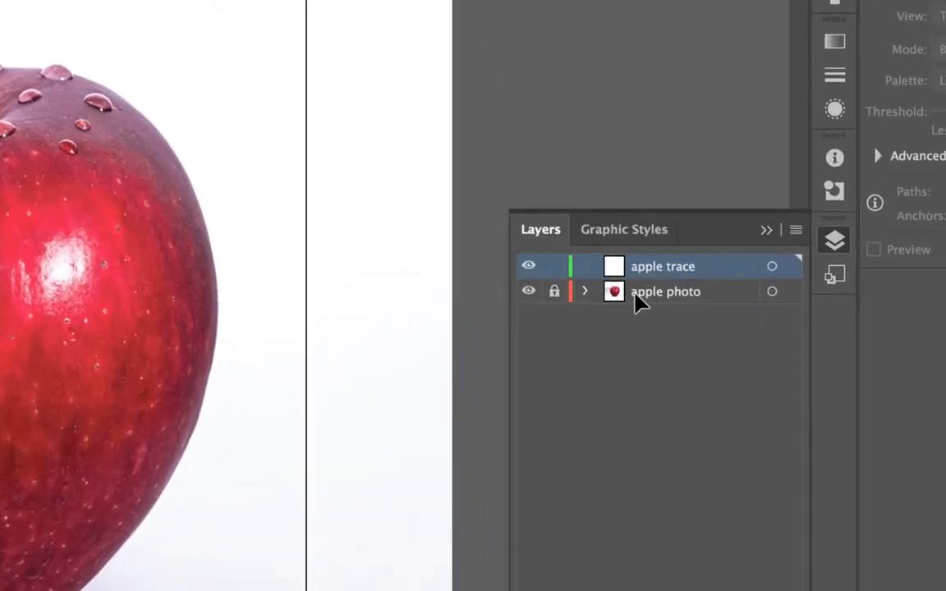
# - Keep the apple photo layer locked and make the apple trace layer the active layer
pyautogui.click(542, 293)
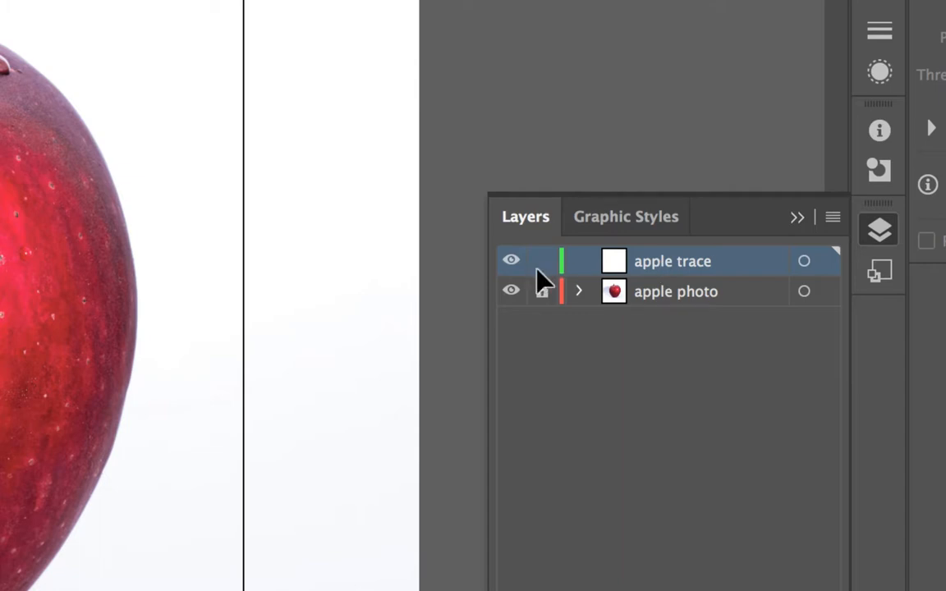
pyautogui.click(681, 296)
pyautogui.click(681, 264)
pyautogui.click(682, 293)
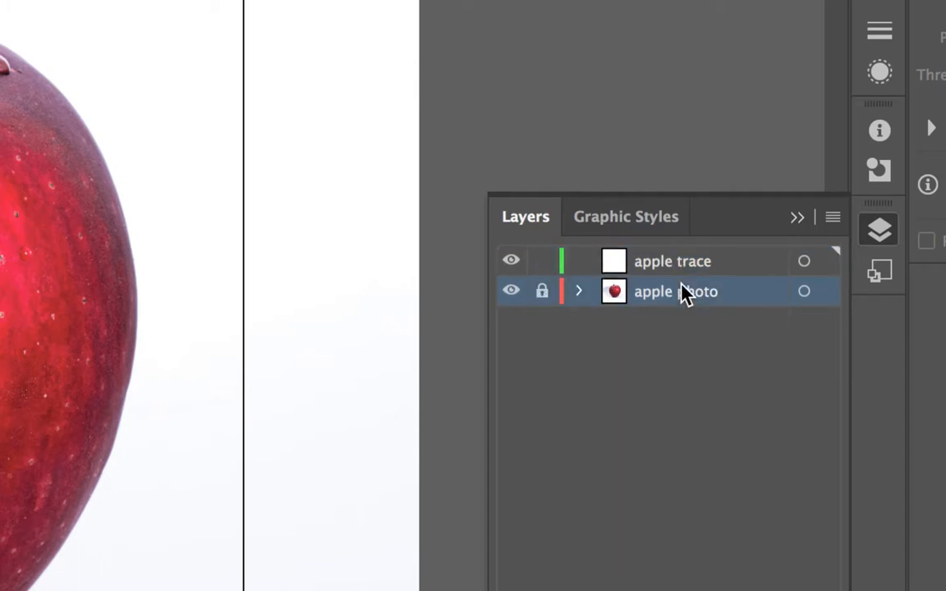
pyautogui.click(680, 273)
pyautogui.click(677, 281)
pyautogui.click(700, 262)
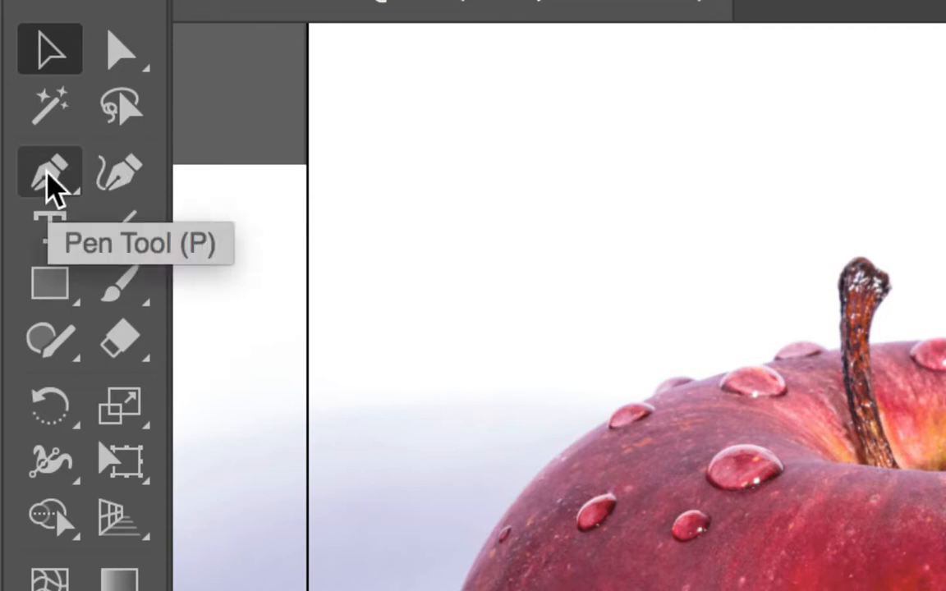
# - Select the Pen tool and tear off its tool group into a floating panel placed beside the toolbox
pyautogui.click(47, 174)
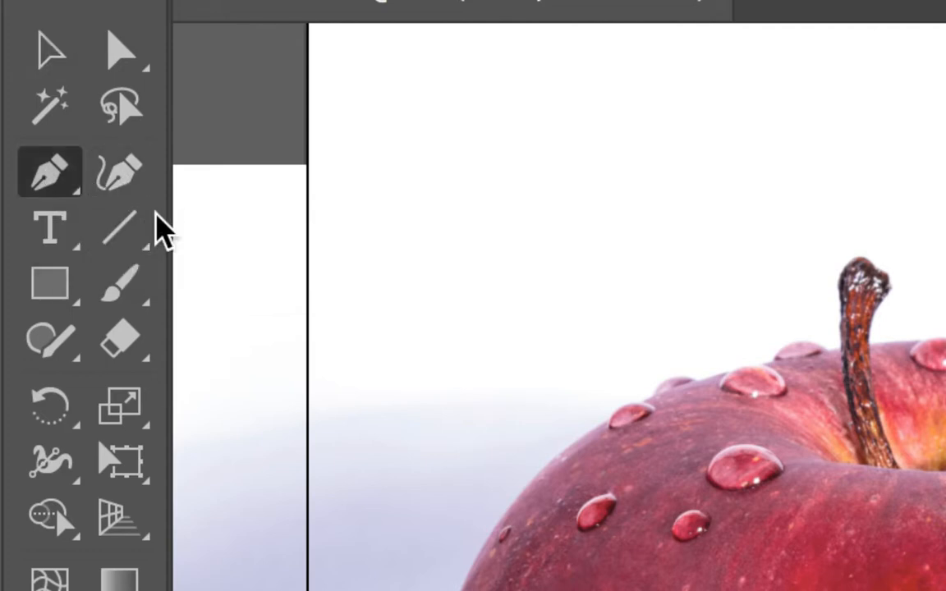
pyautogui.click(62, 182)
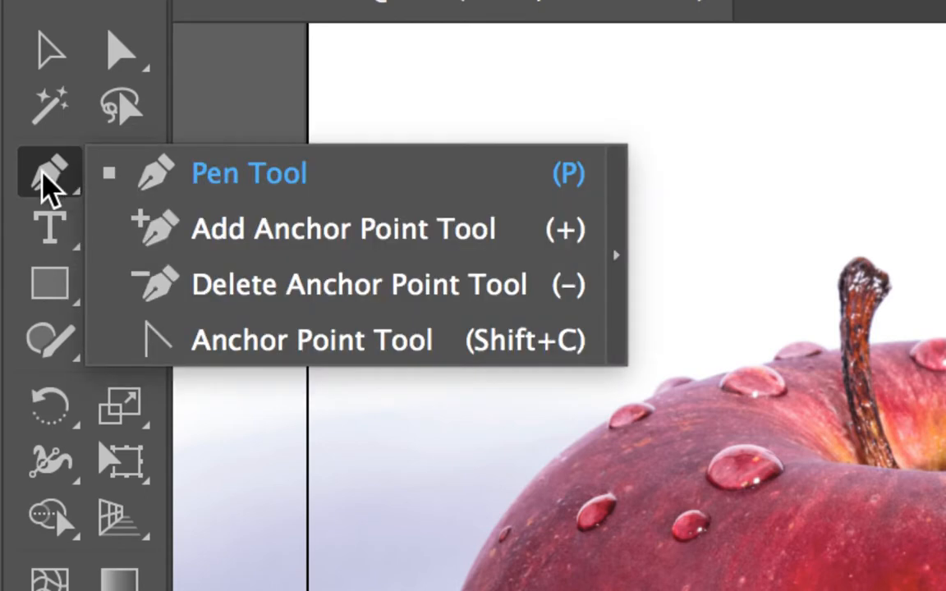
pyautogui.click(71, 186)
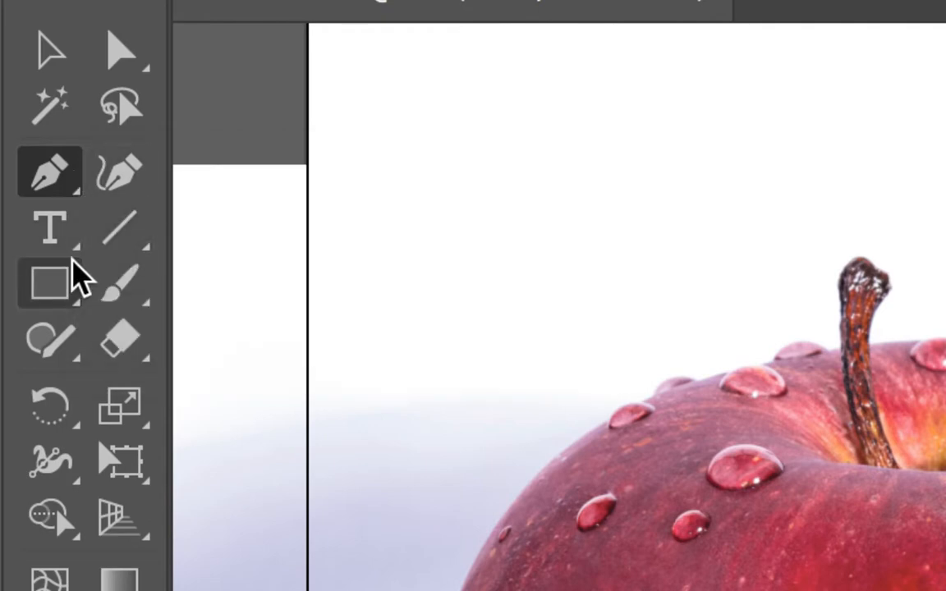
pyautogui.click(72, 186)
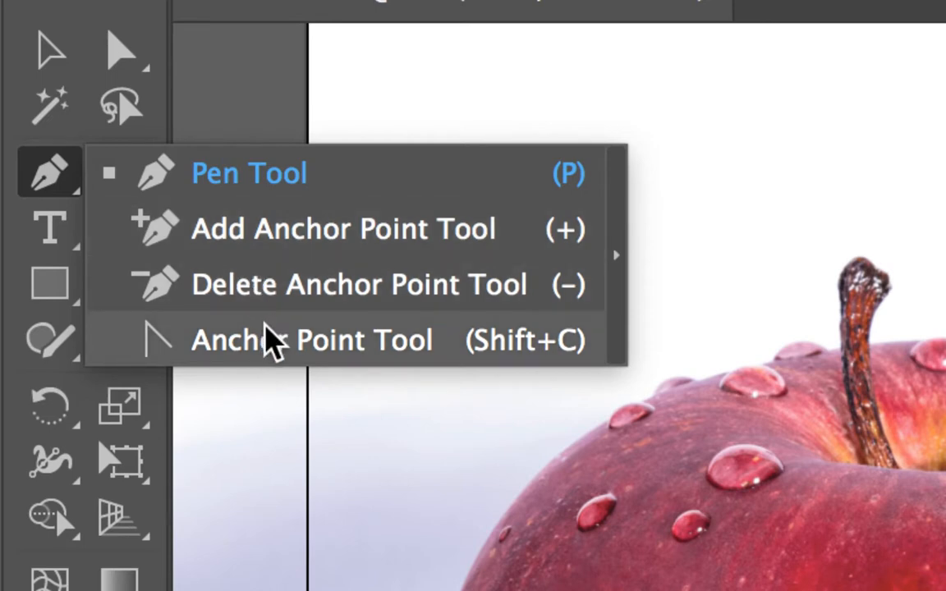
pyautogui.click(619, 259)
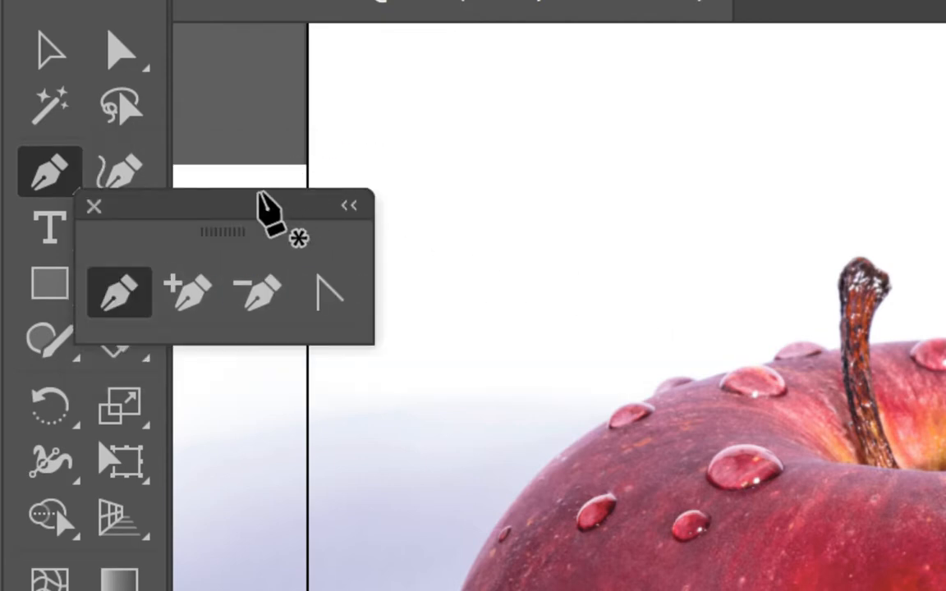
pyautogui.moveTo(253, 197); pyautogui.dragTo(398, 148)
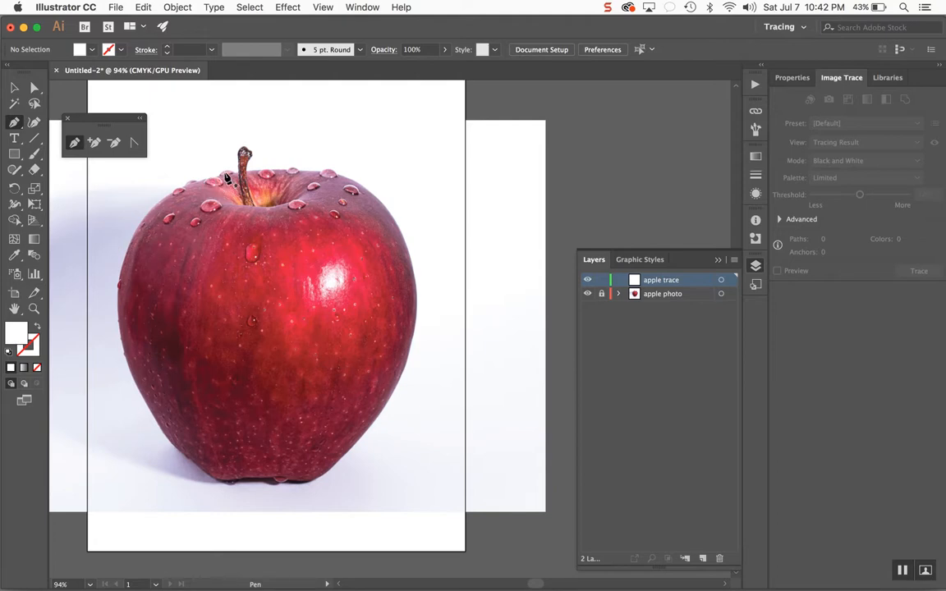
# - Trace the apple's outline with the Pen tool, placing straight-segment anchor points around its edge on the apple trace layer
pyautogui.moveTo(227, 175); pyautogui.dragTo(119, 291)
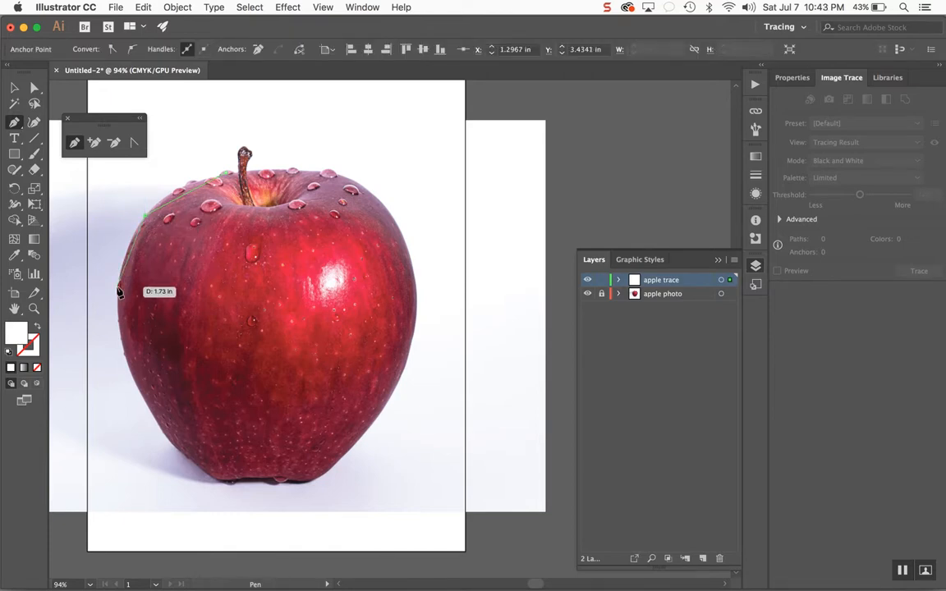
pyautogui.click(118, 288)
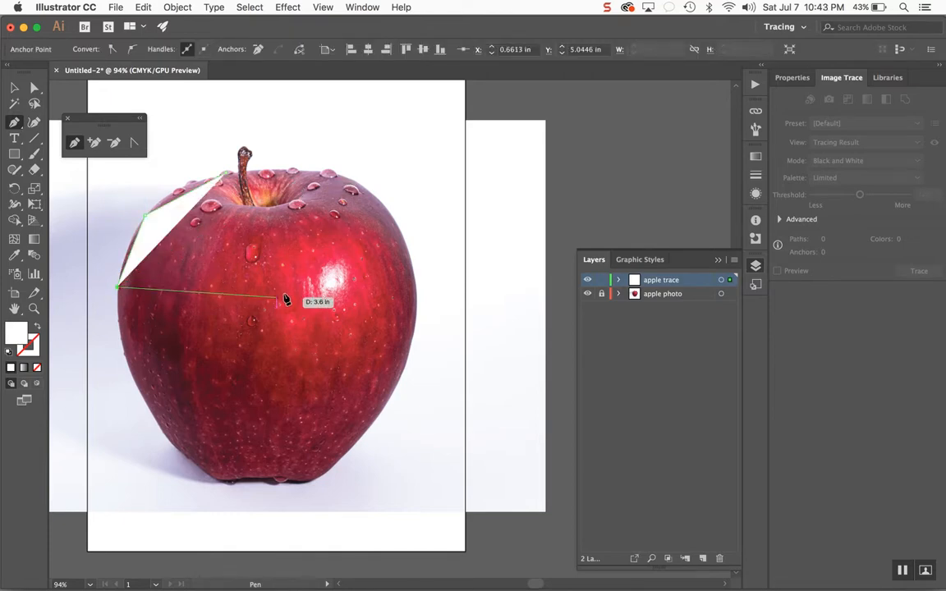
pyautogui.click(145, 401)
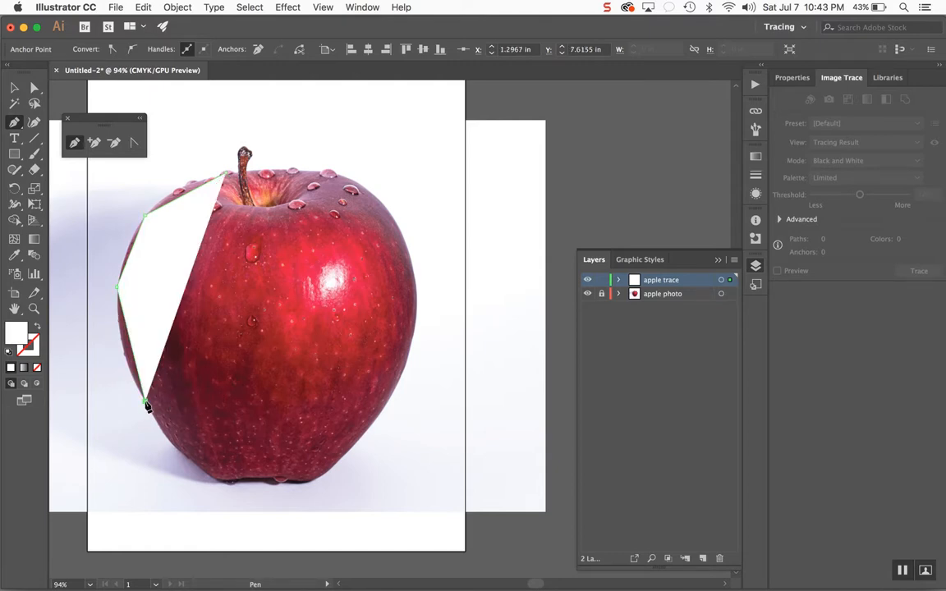
pyautogui.click(187, 456)
pyautogui.click(220, 483)
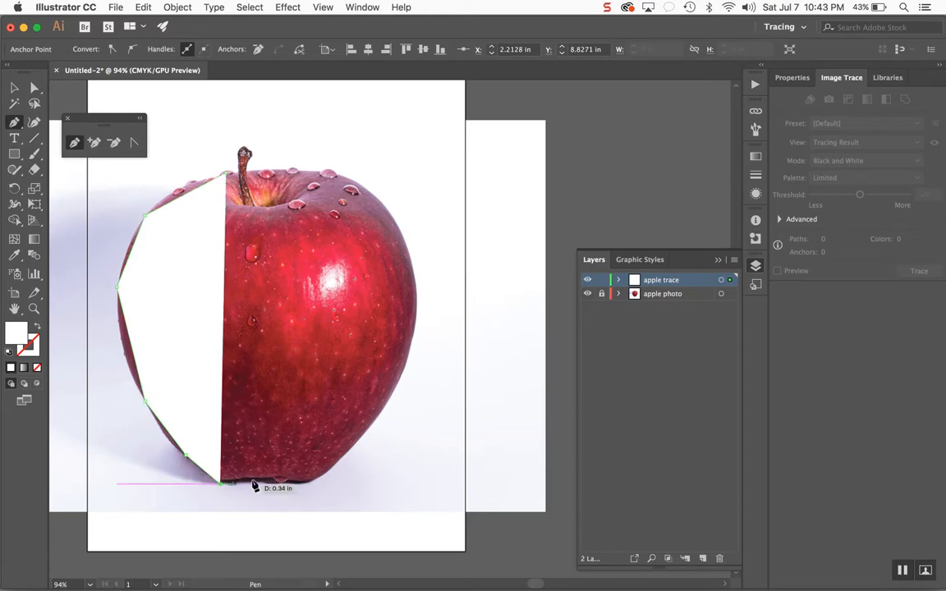
pyautogui.click(255, 479)
pyautogui.click(292, 488)
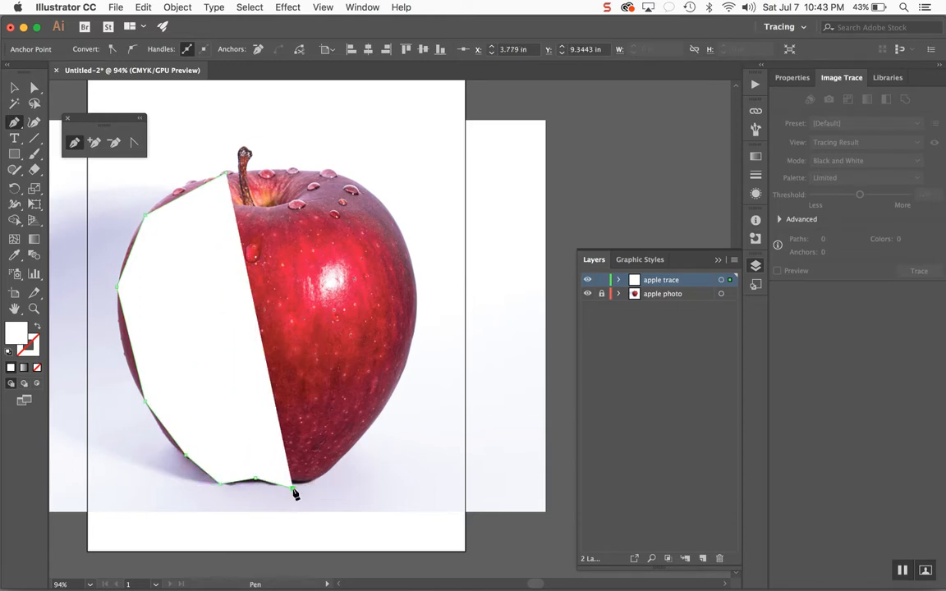
pyautogui.click(341, 455)
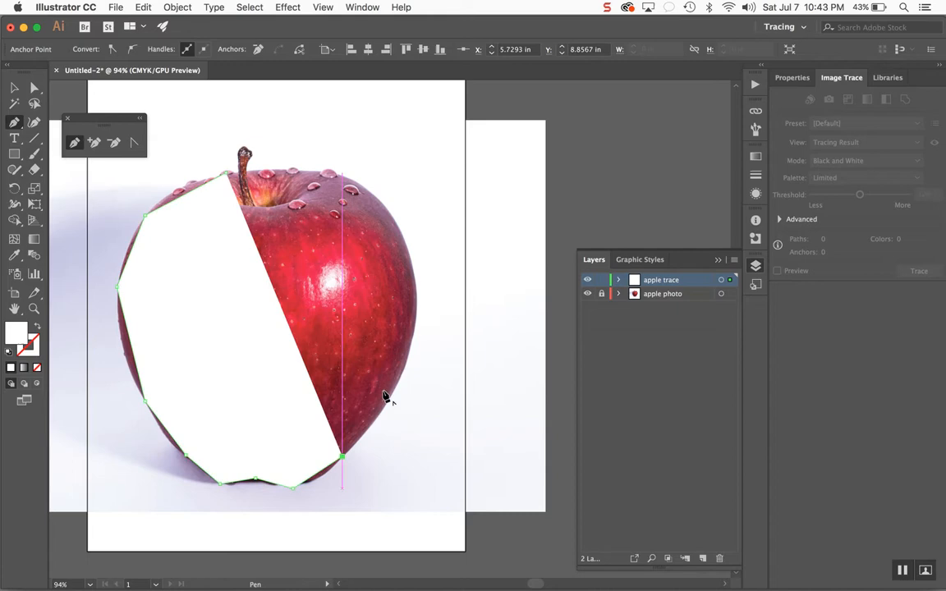
pyautogui.click(409, 351)
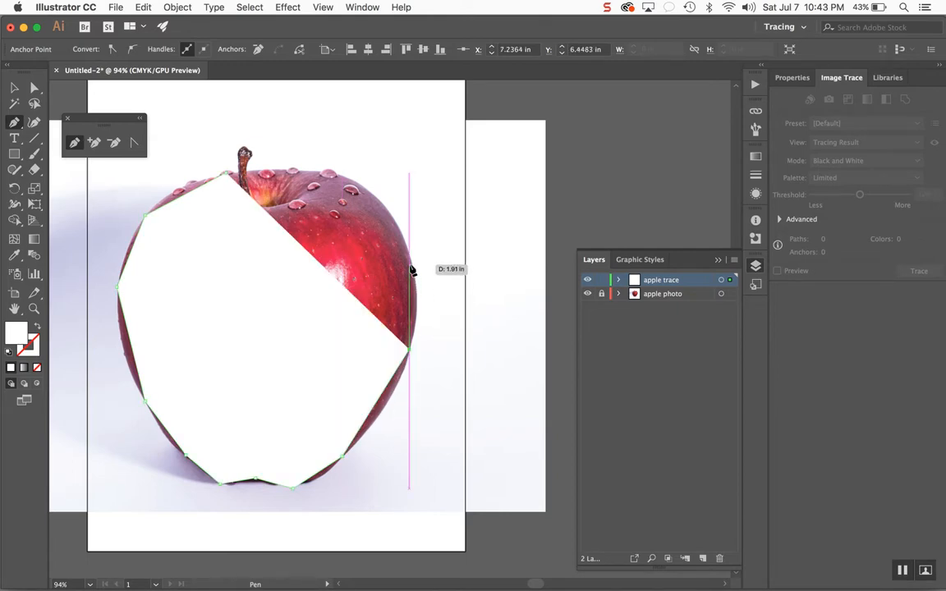
pyautogui.click(409, 263)
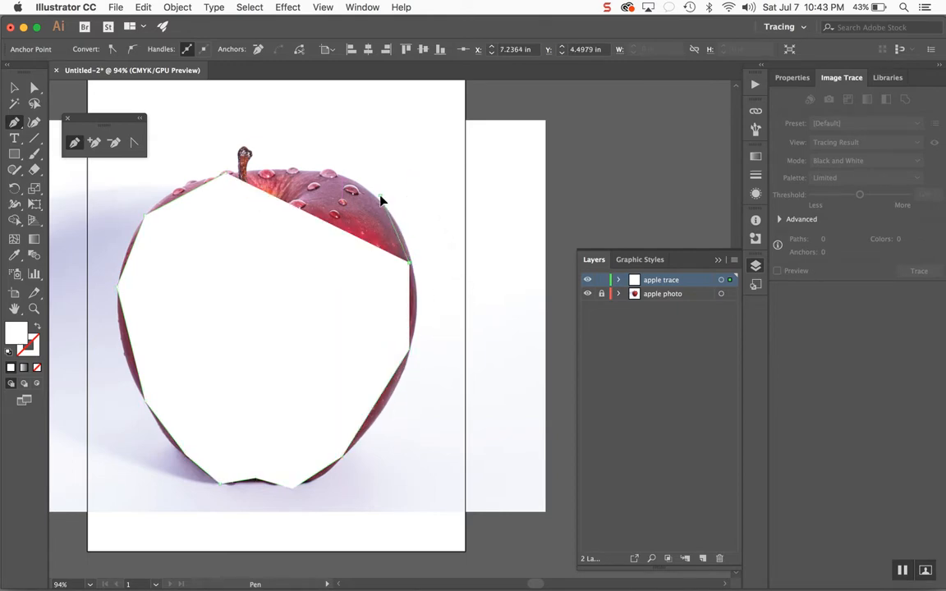
pyautogui.click(380, 196)
pyautogui.click(321, 170)
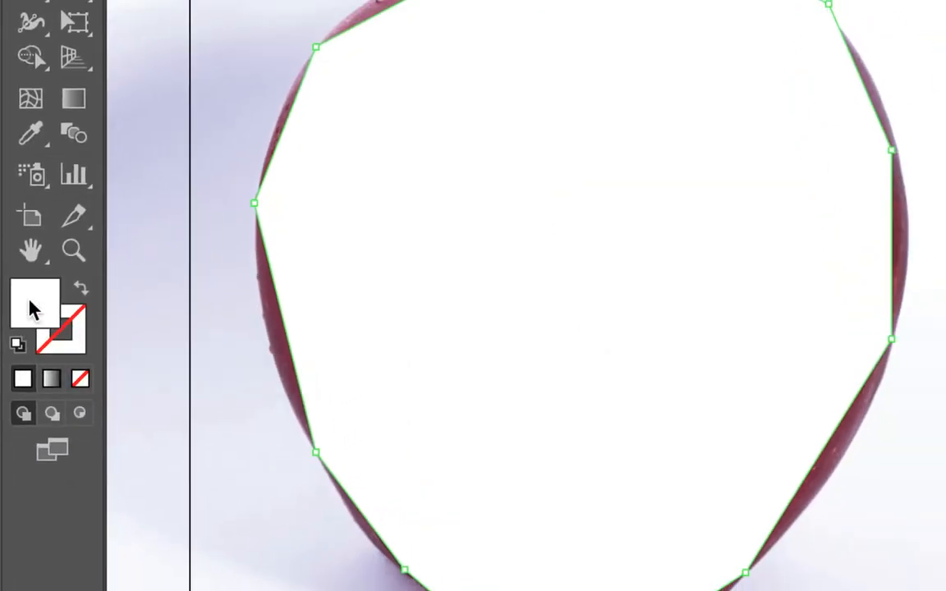
# - Change the traced shape's fill colour to a cyan-teal in the Color Picker
pyautogui.click(31, 310)
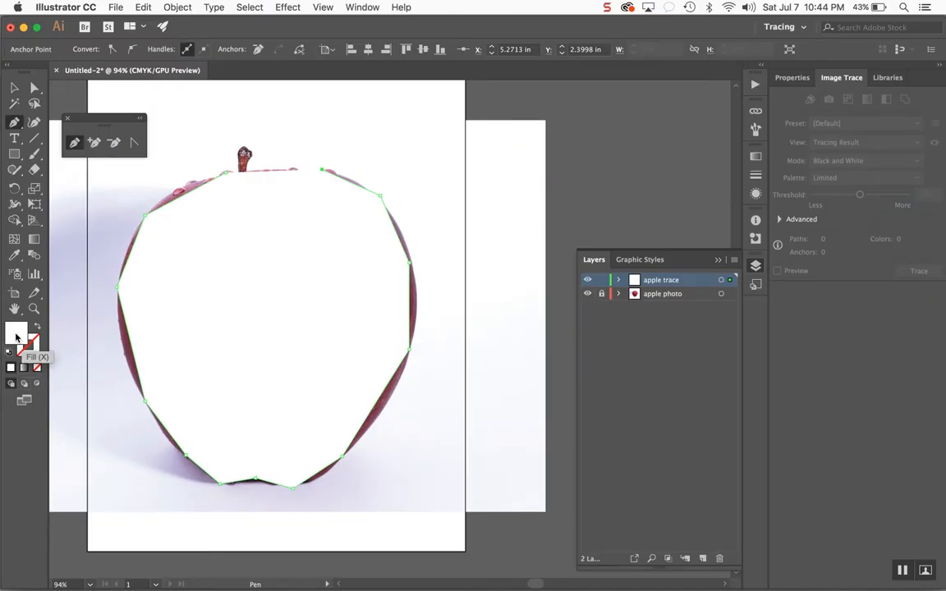
pyautogui.doubleClick(33, 312)
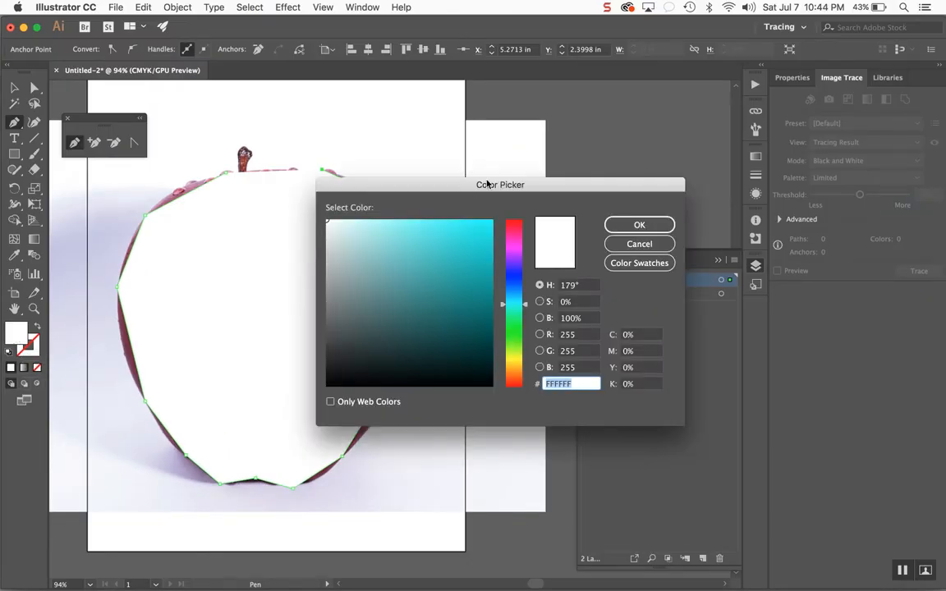
pyautogui.moveTo(465, 243); pyautogui.dragTo(490, 216)
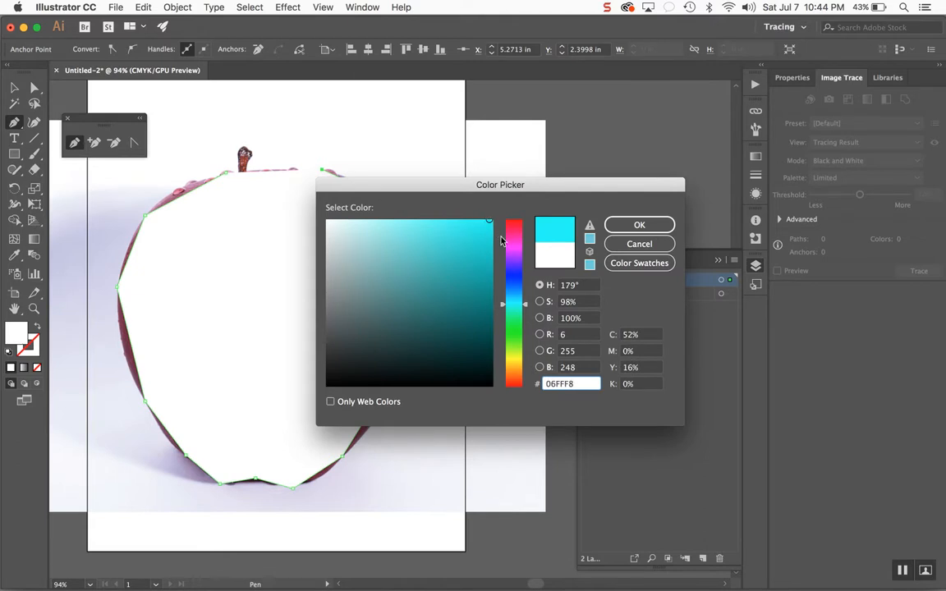
pyautogui.moveTo(468, 258)
pyautogui.mouseDown()
pyautogui.moveTo(437, 270)
pyautogui.moveTo(477, 262)
pyautogui.moveTo(464, 253)
pyautogui.mouseUp()
pyautogui.click(626, 226)
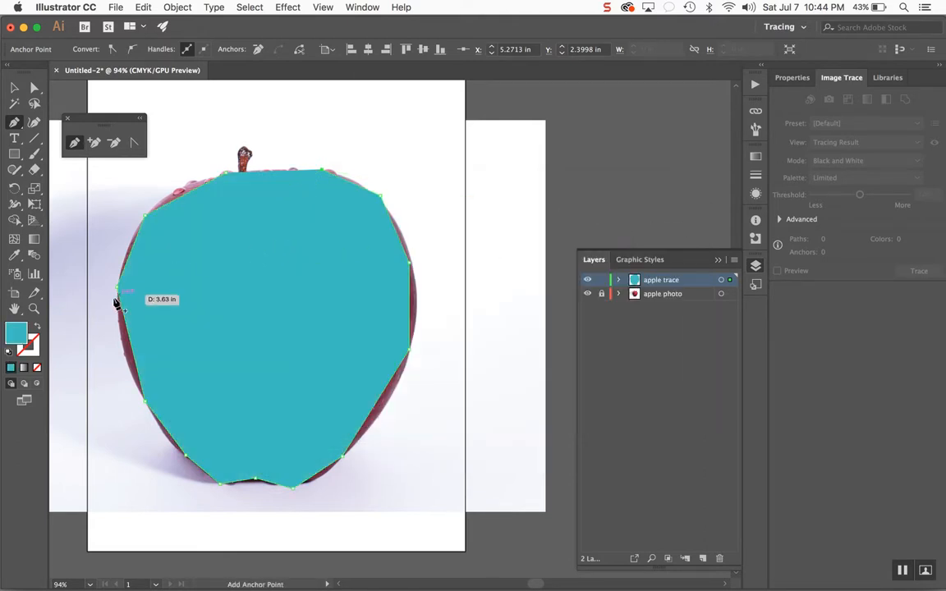
# - Change the traced shape's fill colour to red F4113D in the Color Picker
pyautogui.doubleClick(11, 328)
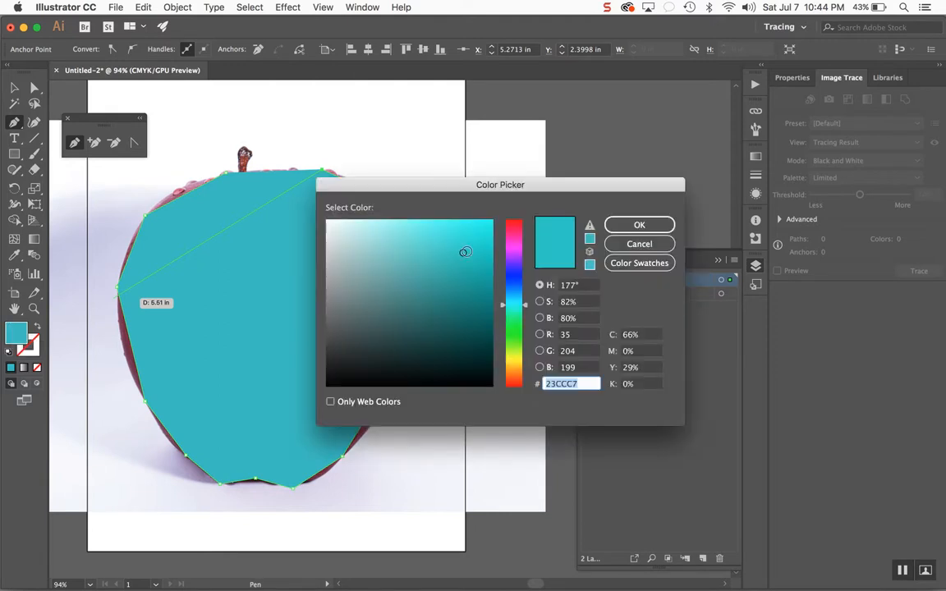
pyautogui.moveTo(514, 242)
pyautogui.mouseDown()
pyautogui.moveTo(513, 216)
pyautogui.moveTo(483, 239)
pyautogui.moveTo(398, 241)
pyautogui.mouseUp()
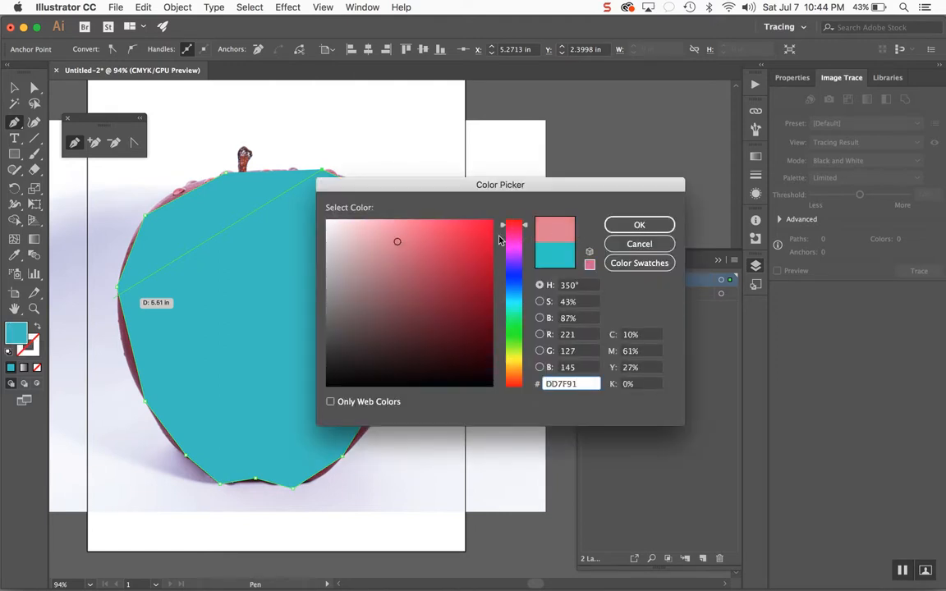
pyautogui.click(482, 225)
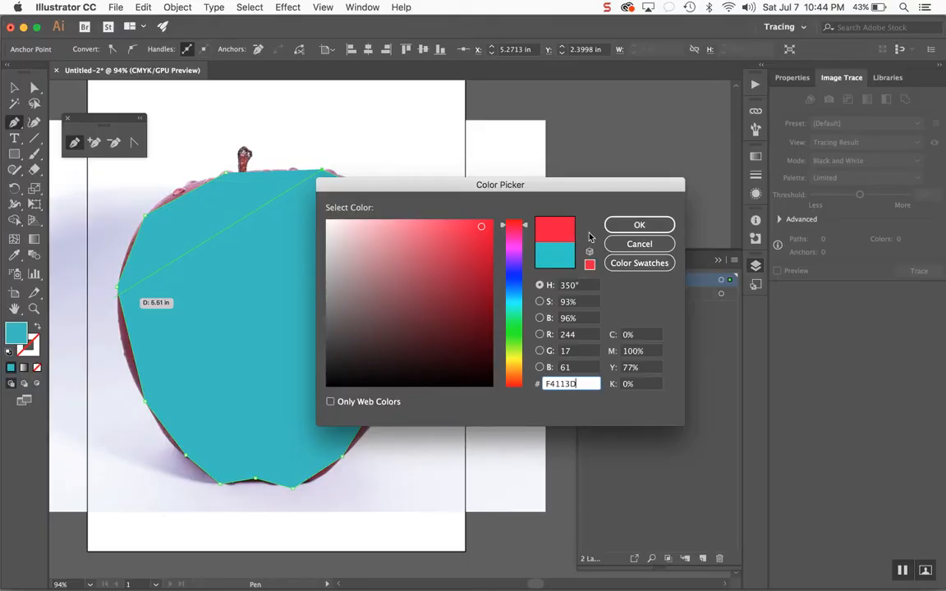
pyautogui.click(657, 225)
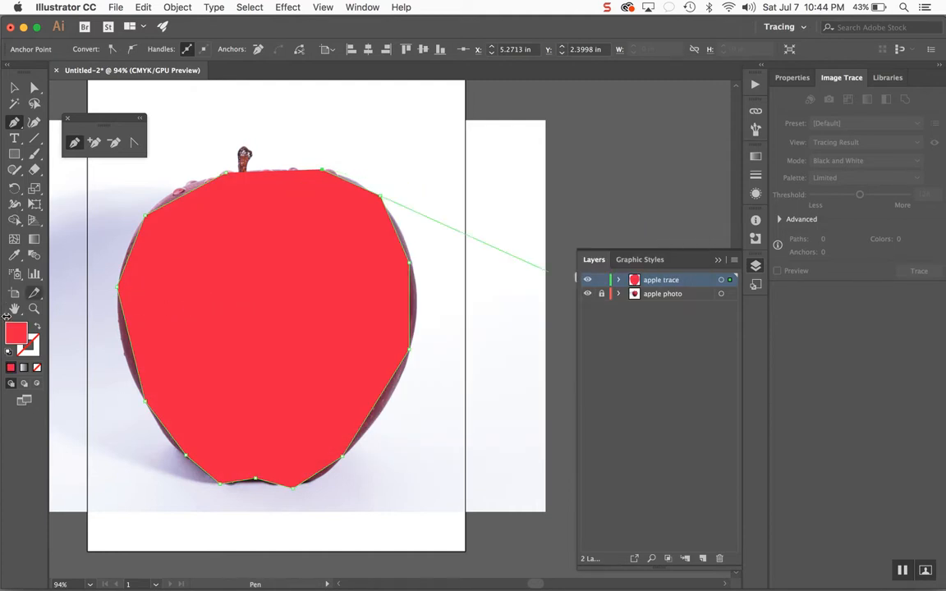
# - Set the shape's stroke colour to cyan 0BFFF3 in the Color Picker
pyautogui.click(34, 347)
pyautogui.doubleClick(35, 346)
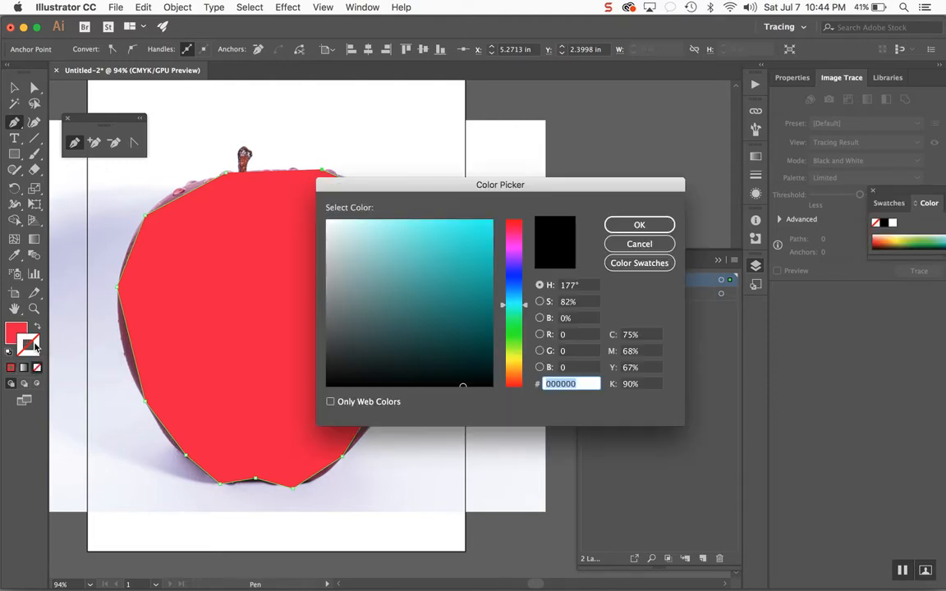
pyautogui.click(336, 362)
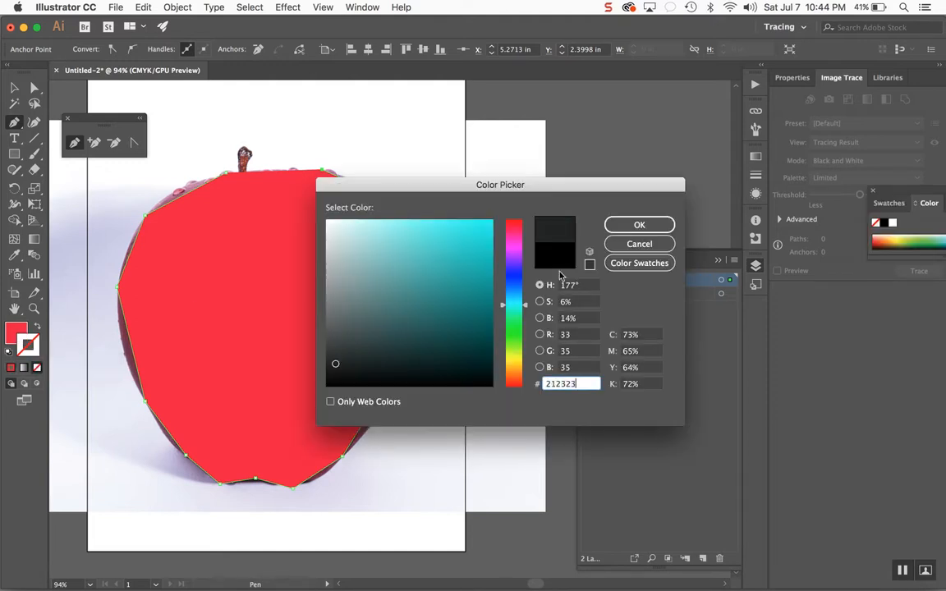
pyautogui.click(489, 235)
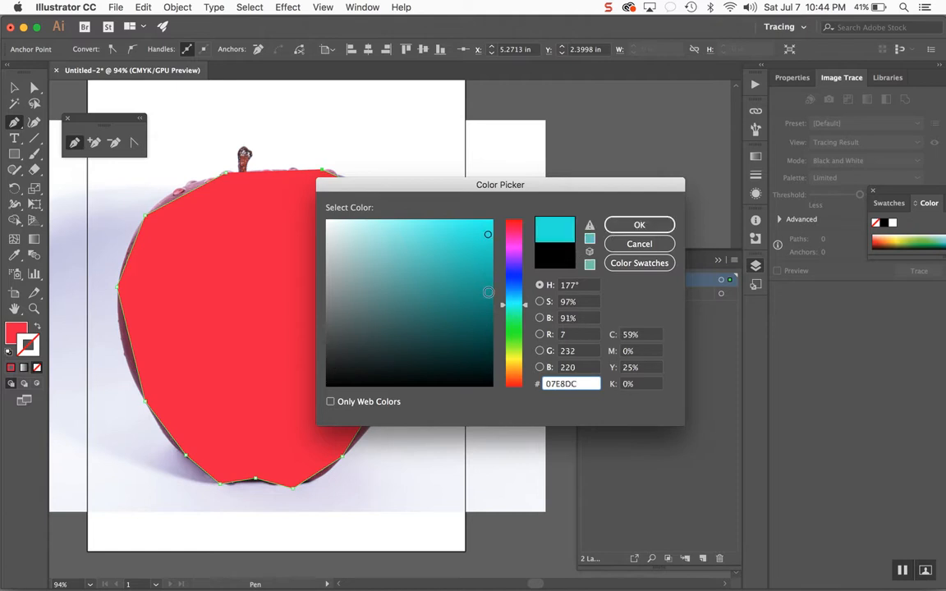
pyautogui.moveTo(469, 238); pyautogui.dragTo(487, 219)
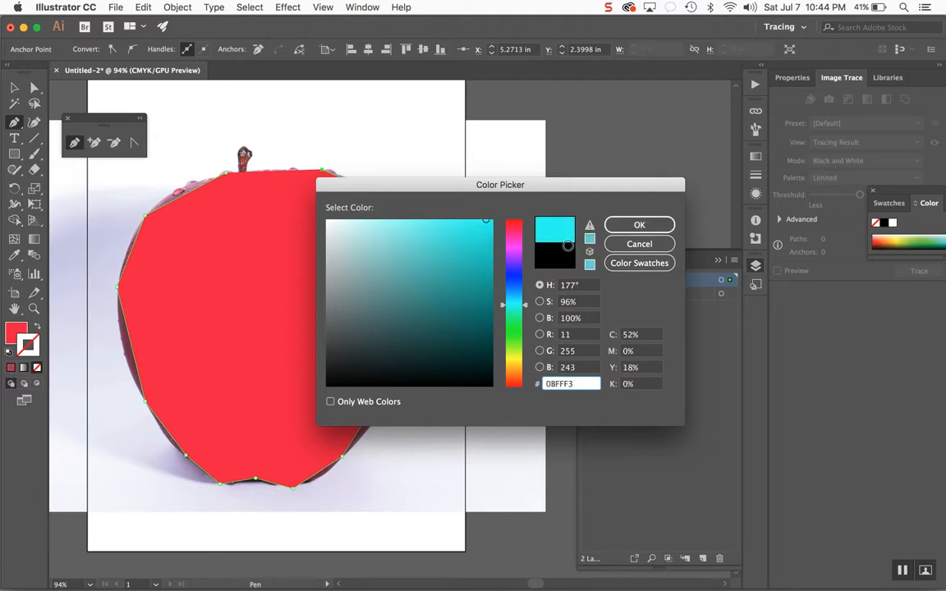
pyautogui.click(642, 229)
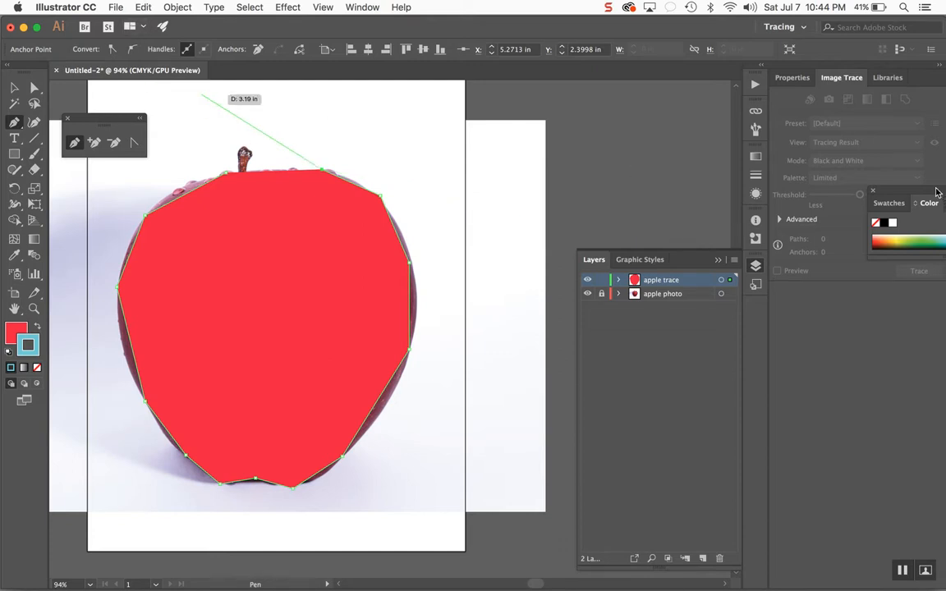
# - Pick a light green stroke colour for the shape from the colour spectrum
pyautogui.moveTo(936, 191)
pyautogui.mouseDown()
pyautogui.moveTo(800, 269)
pyautogui.moveTo(802, 312)
pyautogui.moveTo(813, 318)
pyautogui.moveTo(854, 287)
pyautogui.moveTo(848, 292)
pyautogui.mouseUp()
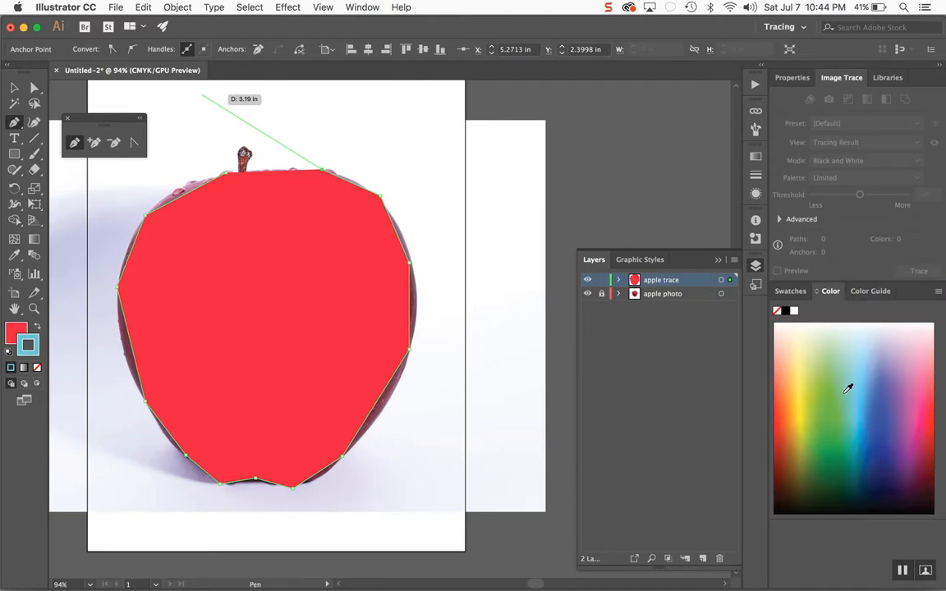
pyautogui.moveTo(847, 388)
pyautogui.mouseDown()
pyautogui.moveTo(870, 361)
pyautogui.moveTo(830, 381)
pyautogui.moveTo(888, 360)
pyautogui.moveTo(924, 392)
pyautogui.moveTo(933, 415)
pyautogui.mouseUp()
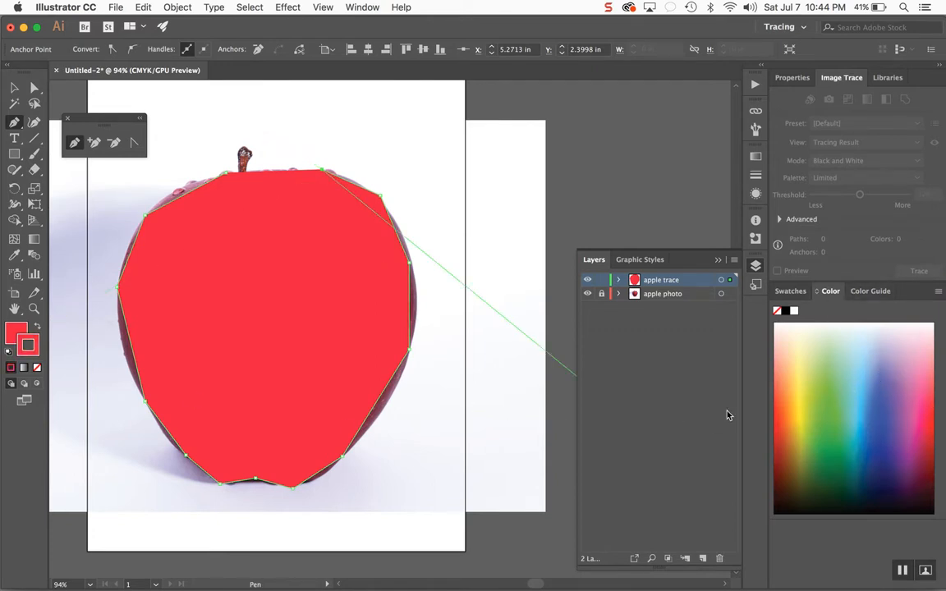
pyautogui.moveTo(810, 397); pyautogui.dragTo(830, 349)
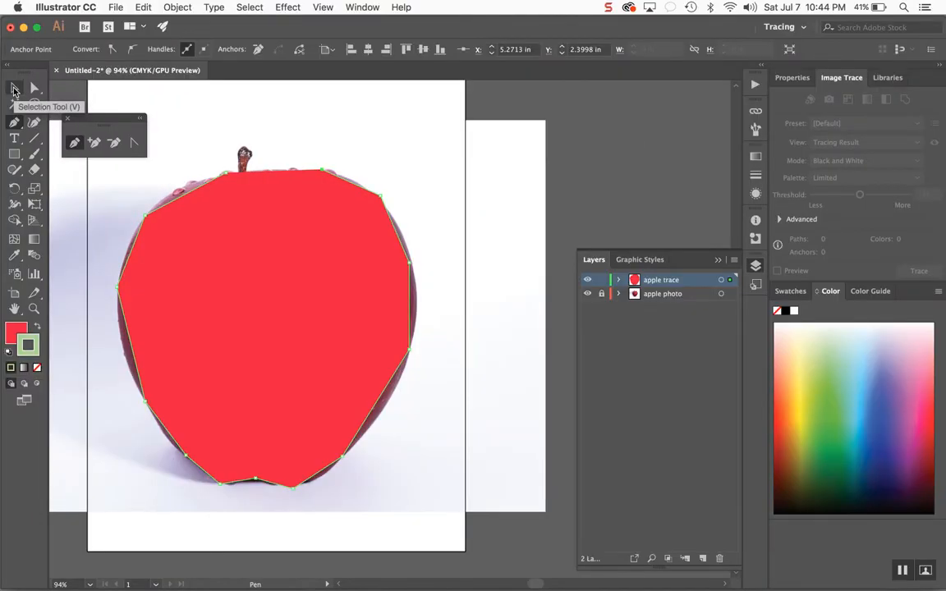
# - Move the traced shape off to the right of the apple photo
pyautogui.click(14, 89)
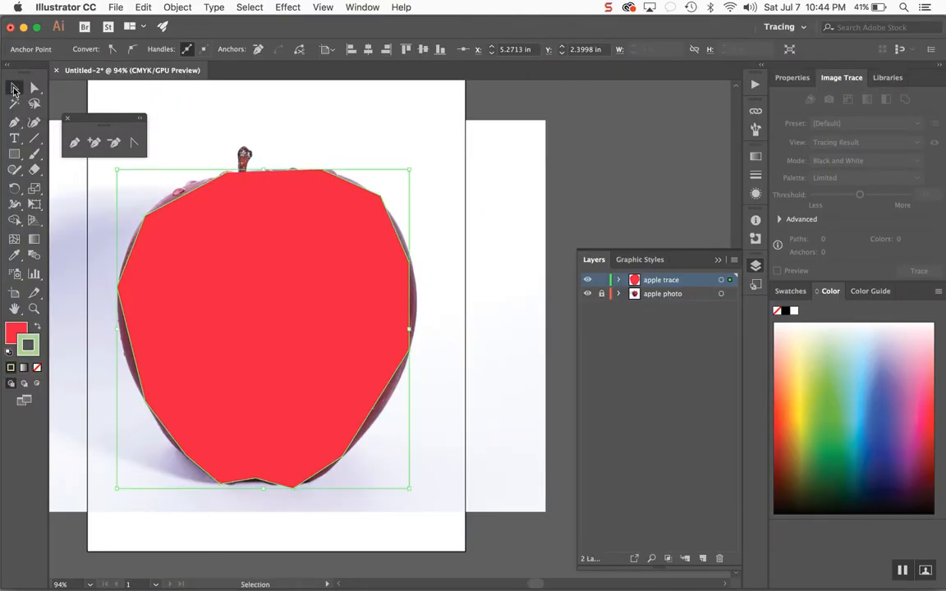
pyautogui.click(205, 110)
pyautogui.moveTo(320, 308); pyautogui.dragTo(472, 306)
pyautogui.moveTo(410, 310); pyautogui.dragTo(520, 253)
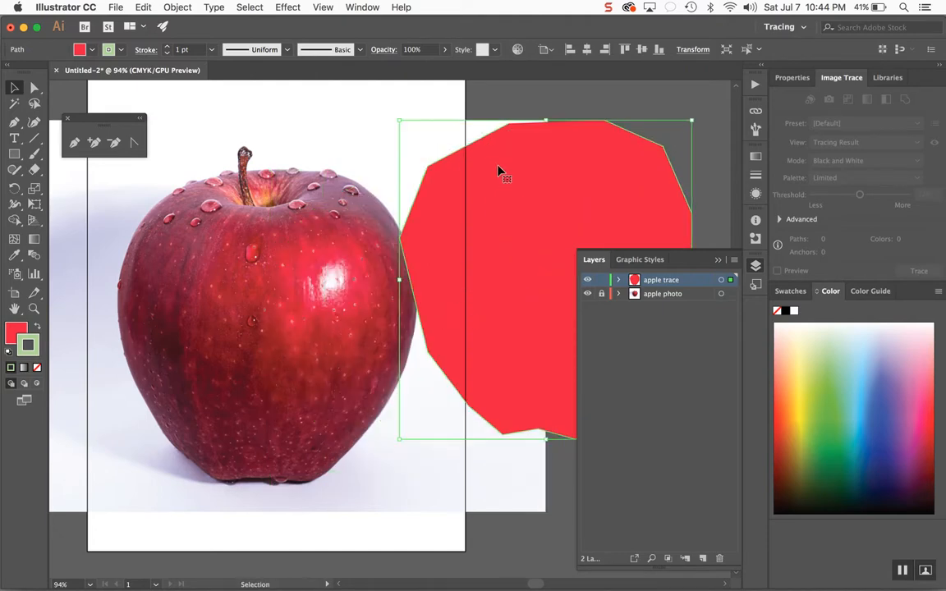
pyautogui.click(670, 117)
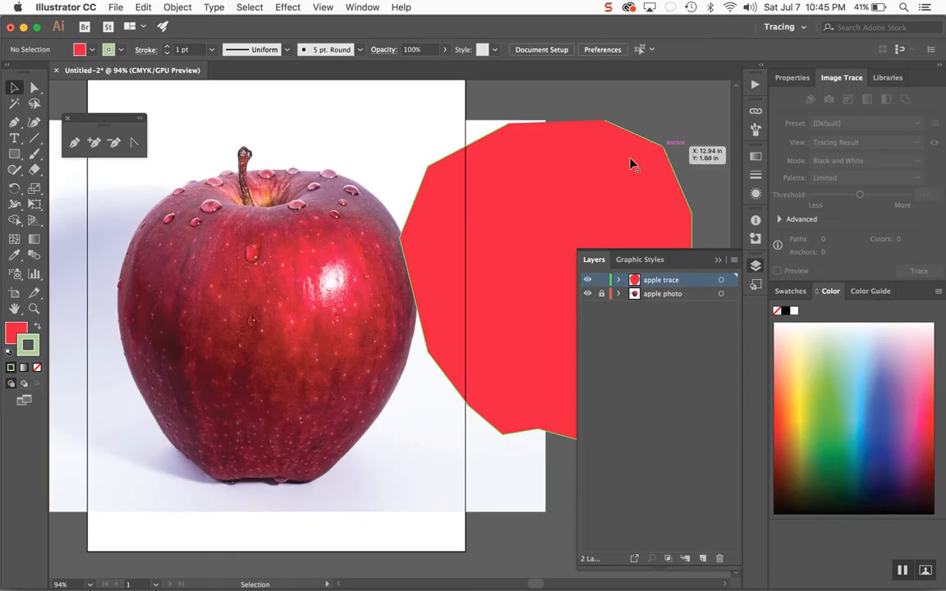
# - Increase the traced shape's stroke weight step by step to 32 pt, then deselect it
pyautogui.click(279, 378)
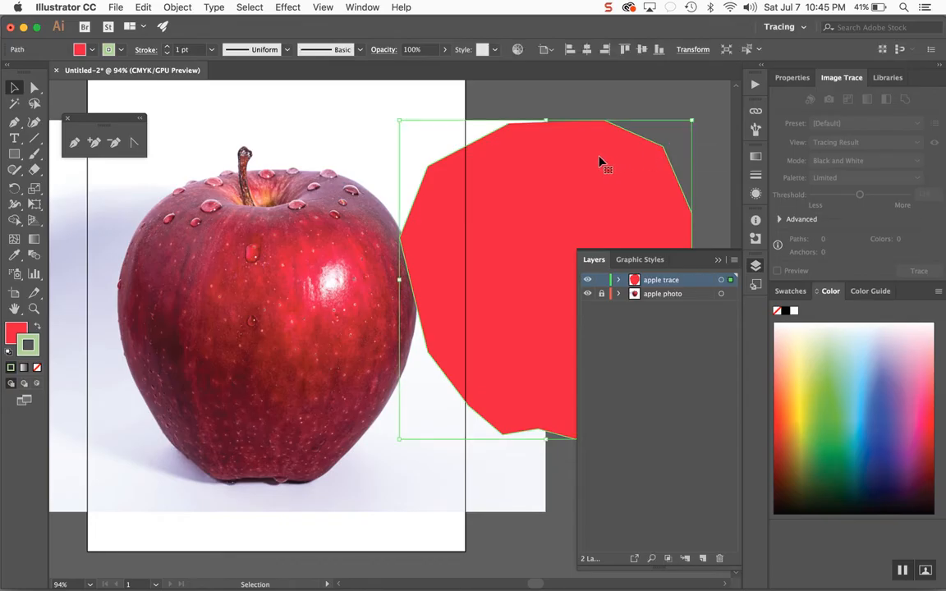
pyautogui.click(168, 47)
pyautogui.click(167, 47)
pyautogui.click(167, 48)
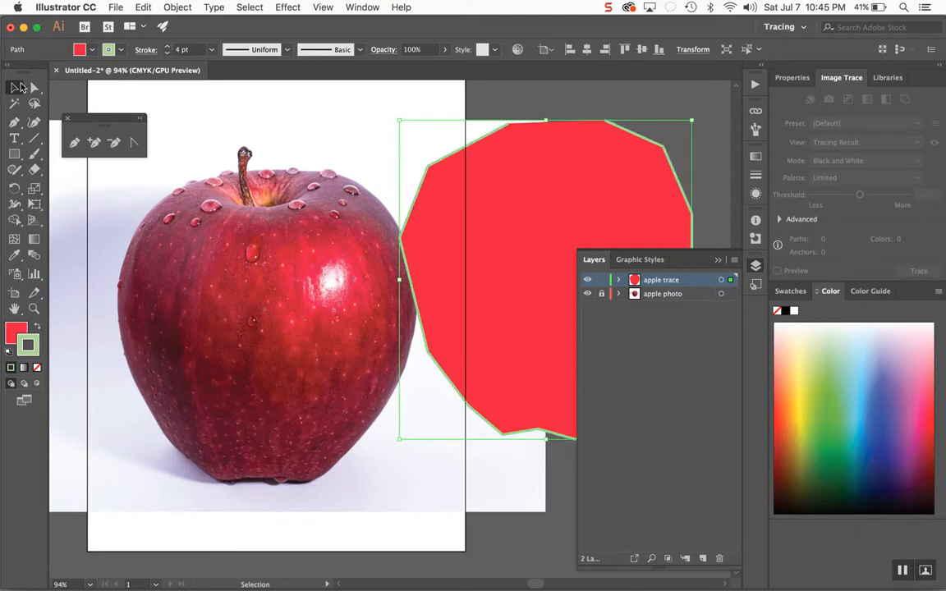
pyautogui.click(168, 48)
pyautogui.click(167, 48)
pyautogui.click(167, 47)
pyautogui.click(168, 48)
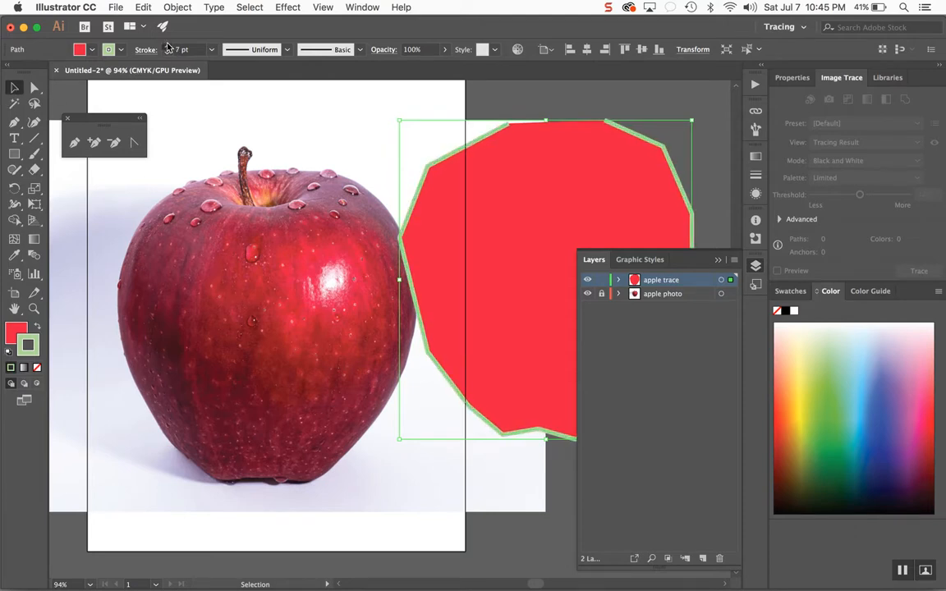
pyautogui.click(168, 48)
pyautogui.click(167, 48)
pyautogui.click(168, 48)
pyautogui.click(168, 47)
pyautogui.click(168, 47)
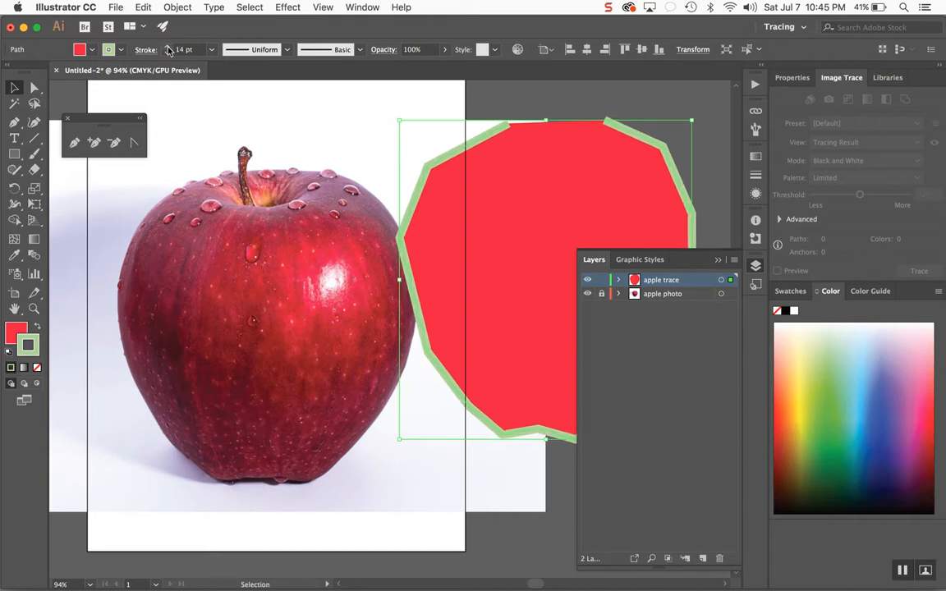
pyautogui.click(167, 47)
pyautogui.click(167, 47)
pyautogui.click(168, 48)
pyautogui.click(169, 48)
pyautogui.click(168, 47)
pyautogui.click(167, 47)
pyautogui.click(168, 46)
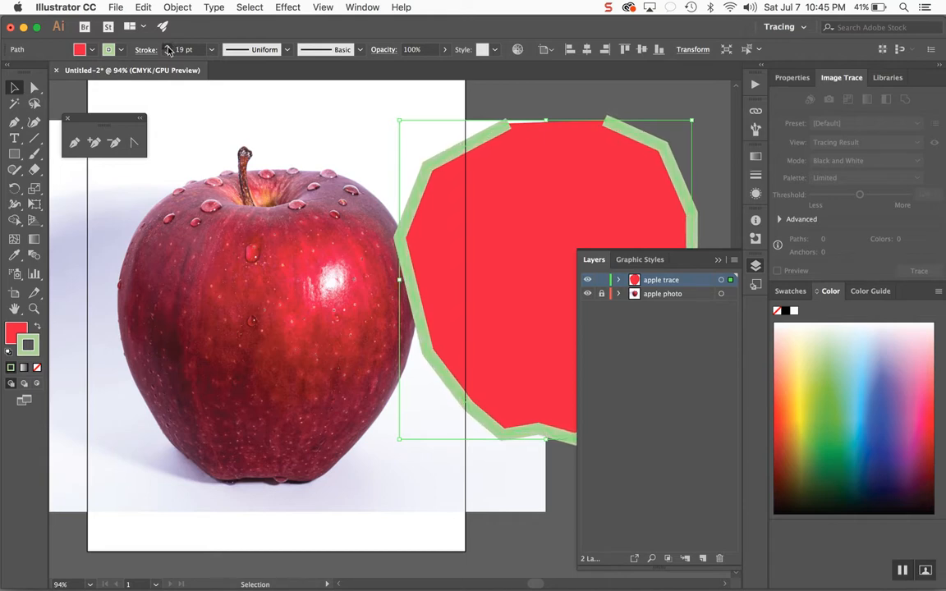
pyautogui.click(168, 47)
pyautogui.click(168, 47)
pyautogui.click(167, 47)
pyautogui.click(167, 47)
pyautogui.click(167, 47)
pyautogui.click(167, 47)
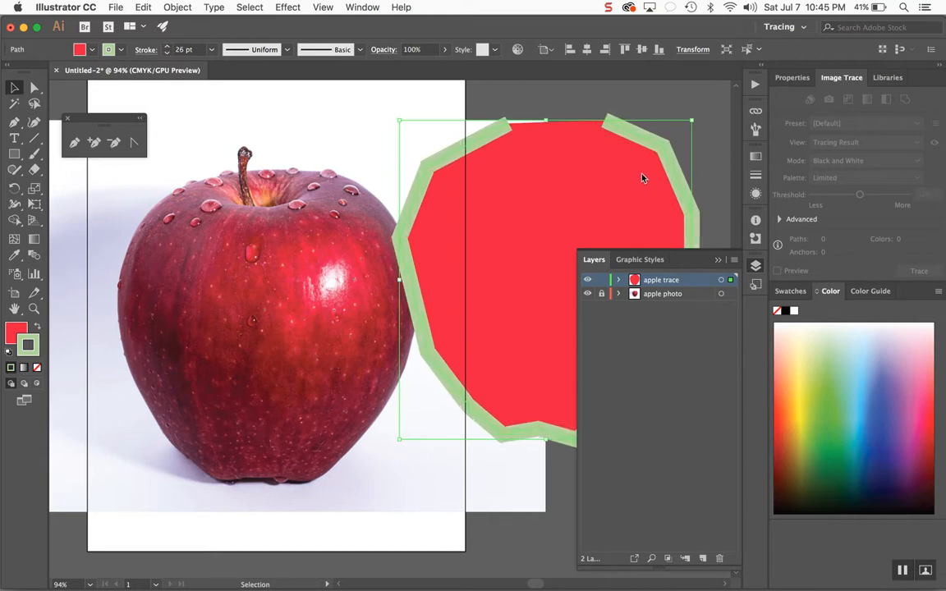
pyautogui.click(168, 47)
pyautogui.click(168, 47)
pyautogui.click(168, 47)
pyautogui.click(649, 106)
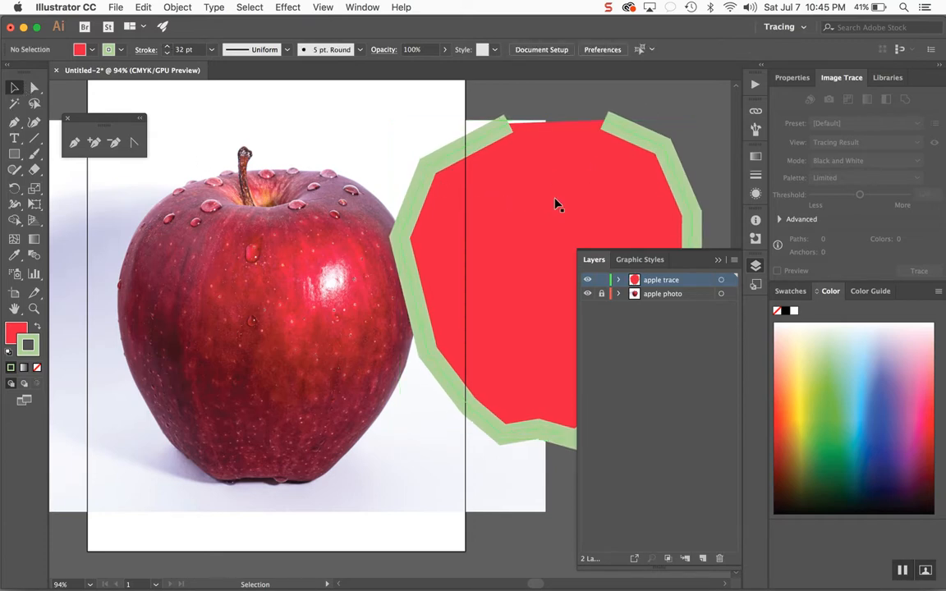
# - Move the traced shape back over the apple and delete it
pyautogui.moveTo(320, 222)
pyautogui.mouseDown()
pyautogui.moveTo(276, 213)
pyautogui.moveTo(244, 229)
pyautogui.moveTo(386, 226)
pyautogui.mouseUp()
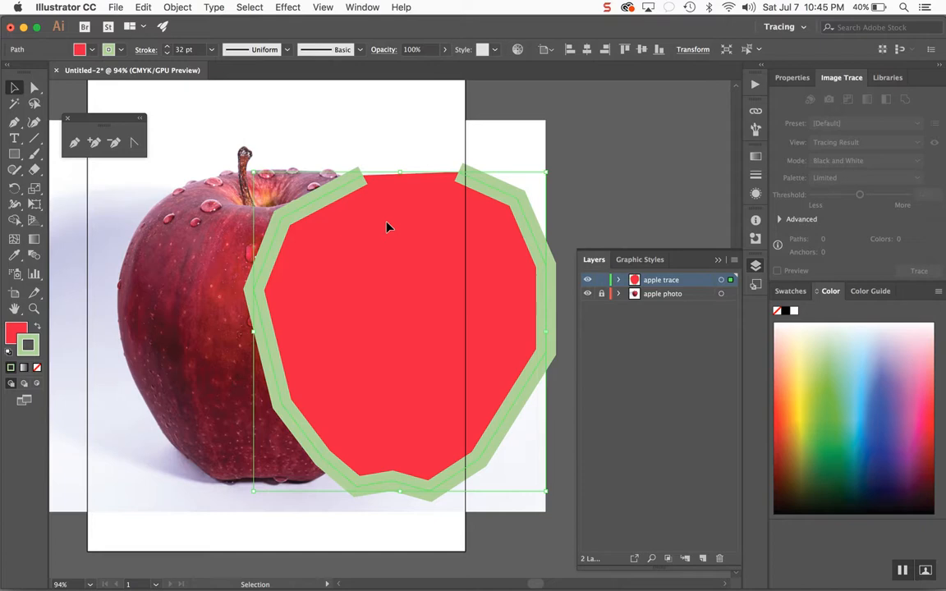
pyautogui.moveTo(388, 226)
pyautogui.mouseDown()
pyautogui.moveTo(261, 223)
pyautogui.moveTo(267, 215)
pyautogui.mouseUp()
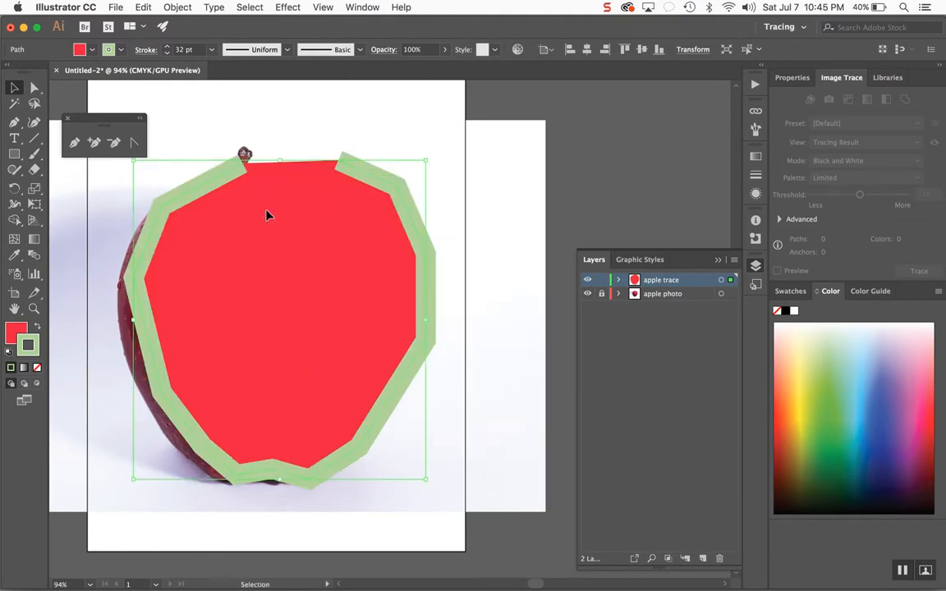
pyautogui.press('Delete')
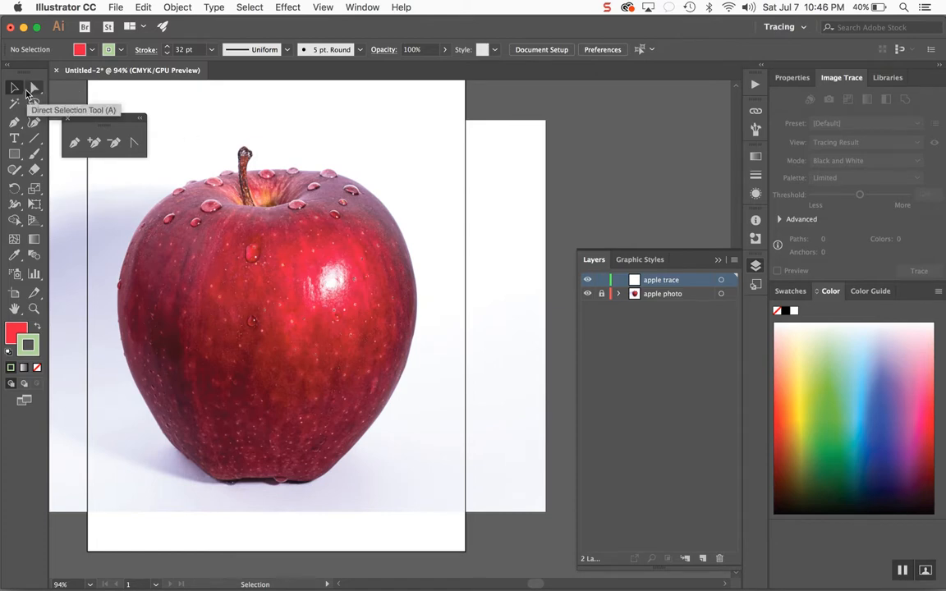
# - Draw a three-point open path with the Pen tool above the apple's upper-right edge, then end it and select it
pyautogui.click(73, 144)
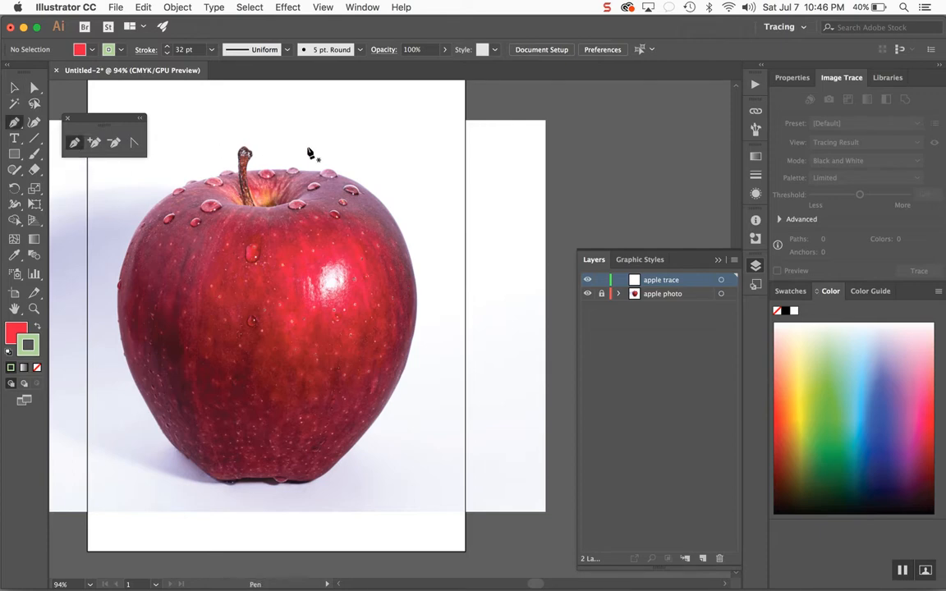
pyautogui.press('super')
pyautogui.click(323, 8)
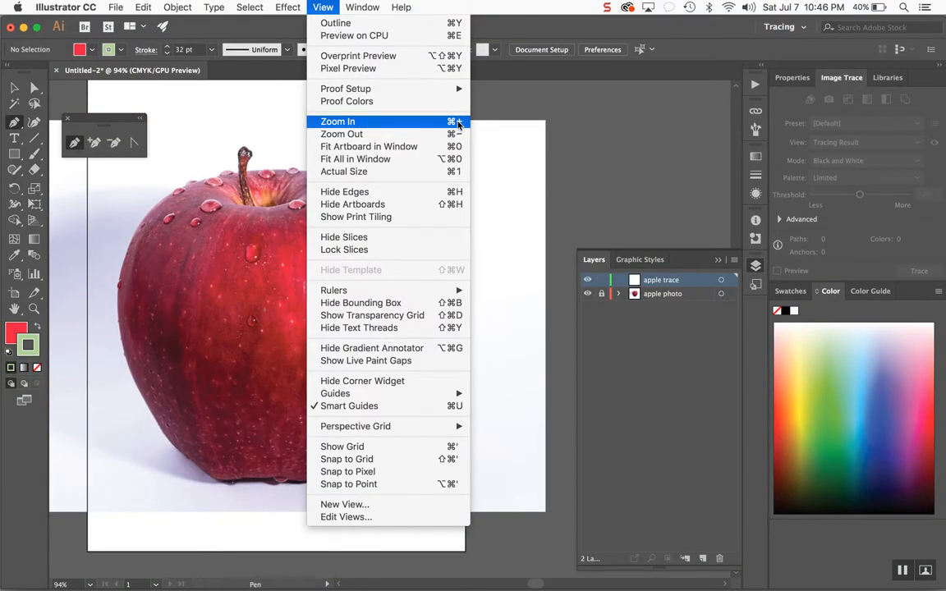
pyautogui.click(457, 122)
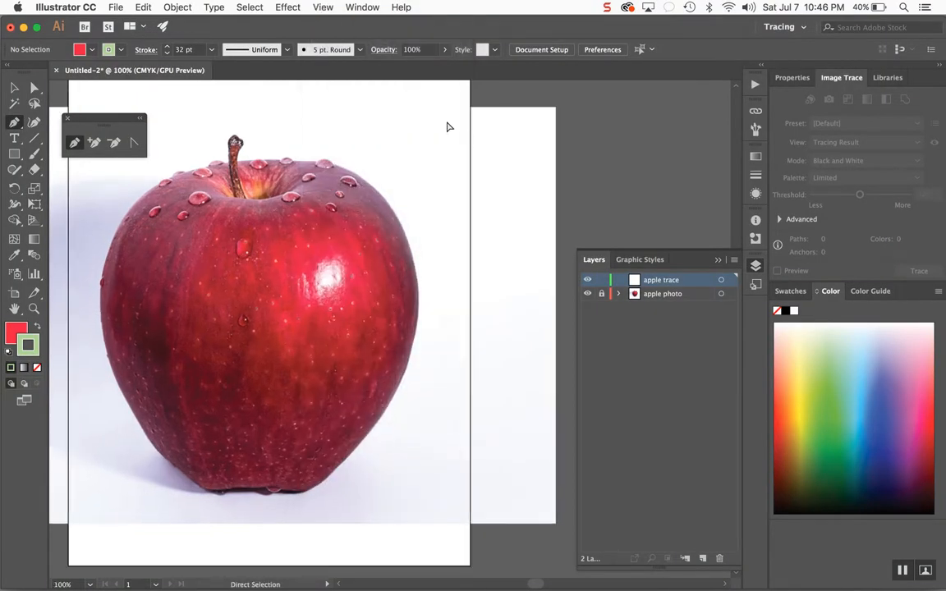
pyautogui.press('super+equal')
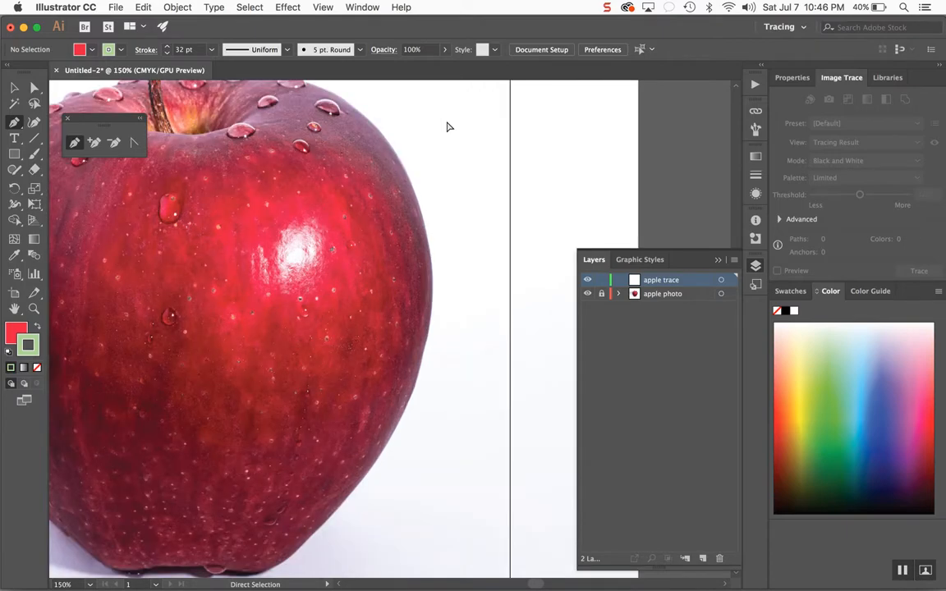
pyautogui.press('super+equal')
pyautogui.scroll(5, 447, 127)
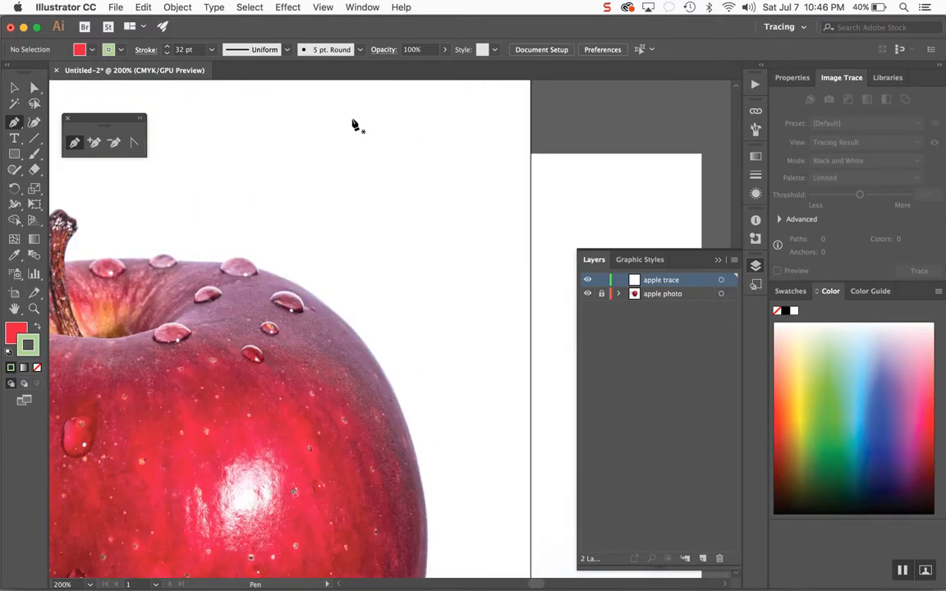
pyautogui.click(352, 120)
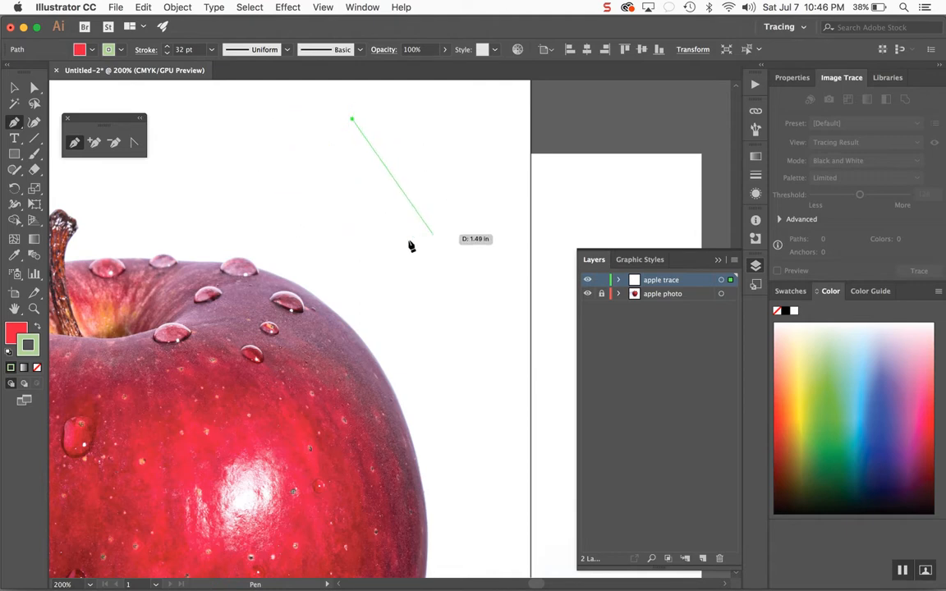
pyautogui.click(446, 196)
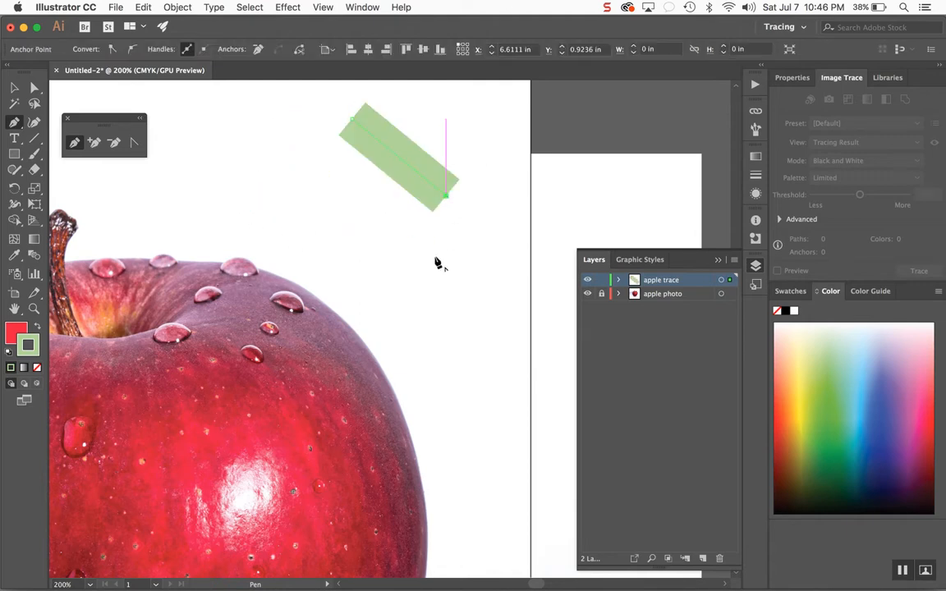
pyautogui.click(432, 273)
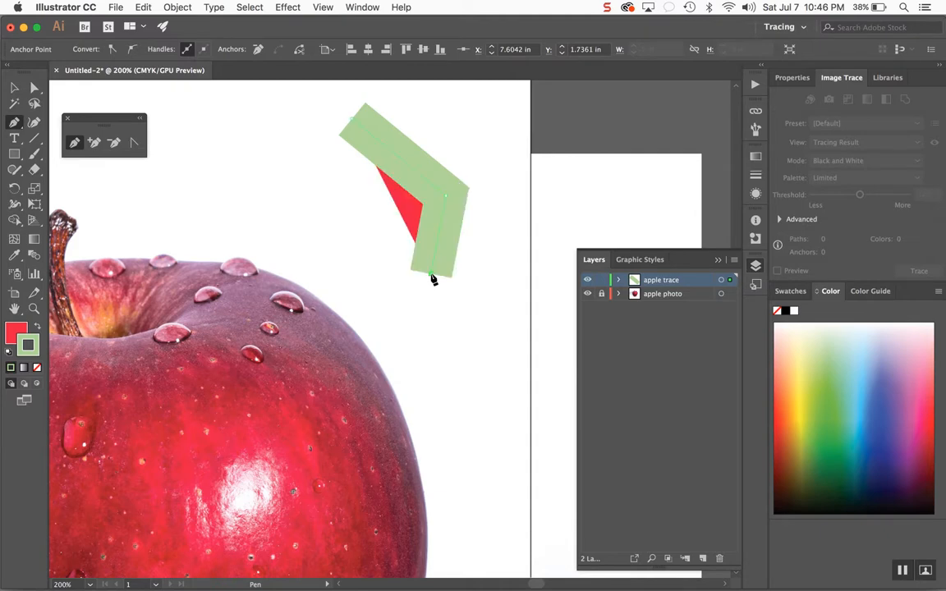
pyautogui.press('v')
pyautogui.click(222, 146)
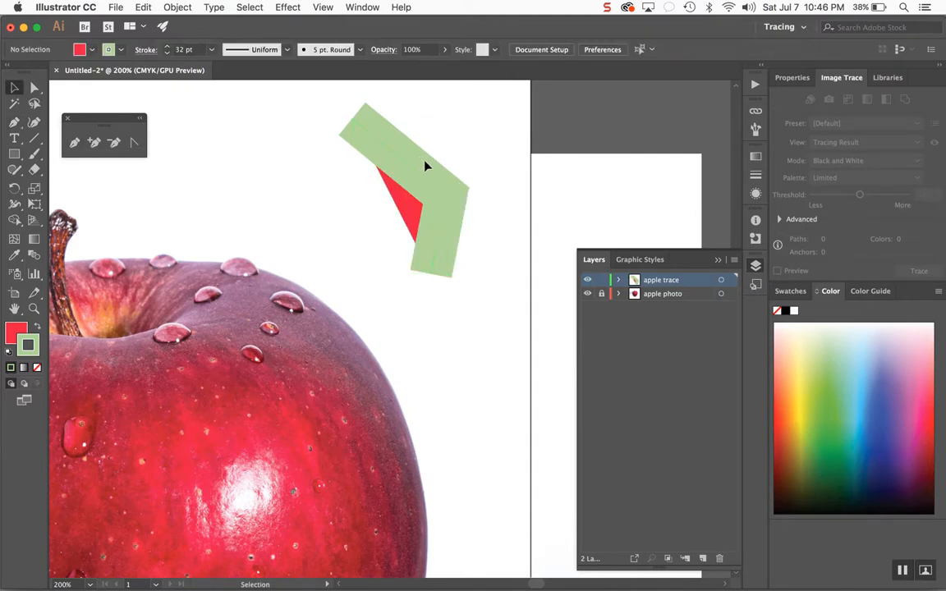
pyautogui.click(422, 176)
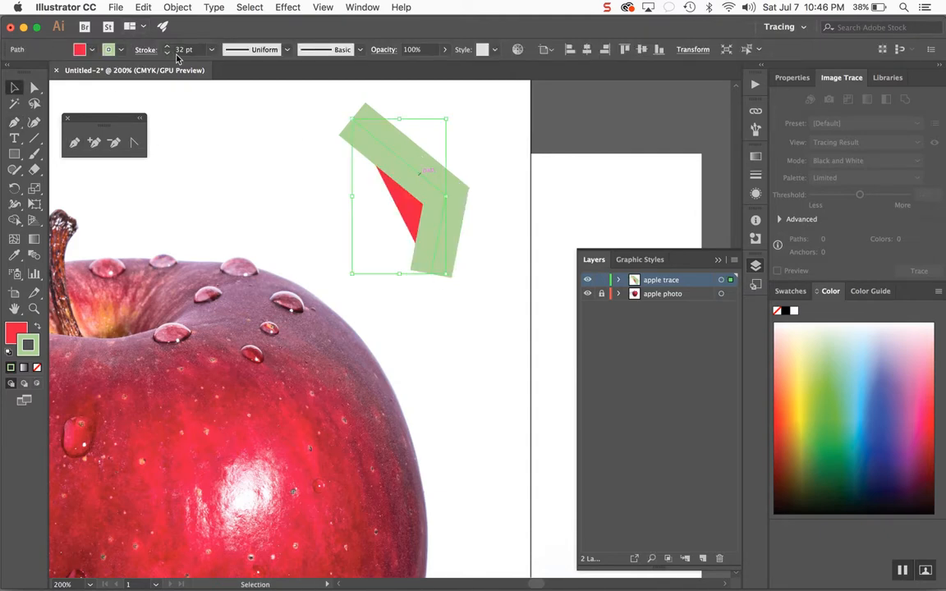
# - Remove the stroke from the traced shape, bring the fill to the front, and deselect the shape
pyautogui.click(199, 50)
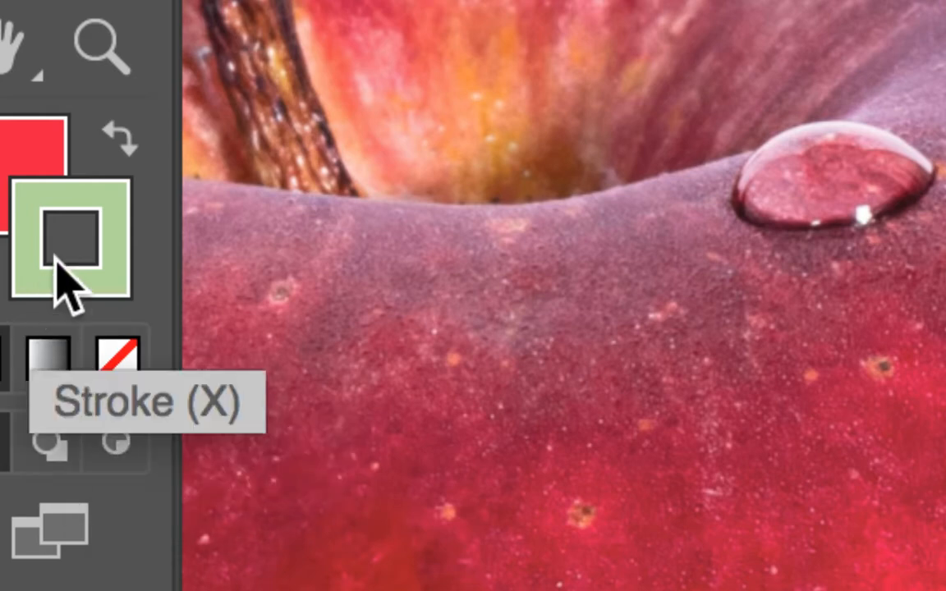
pyautogui.click(119, 364)
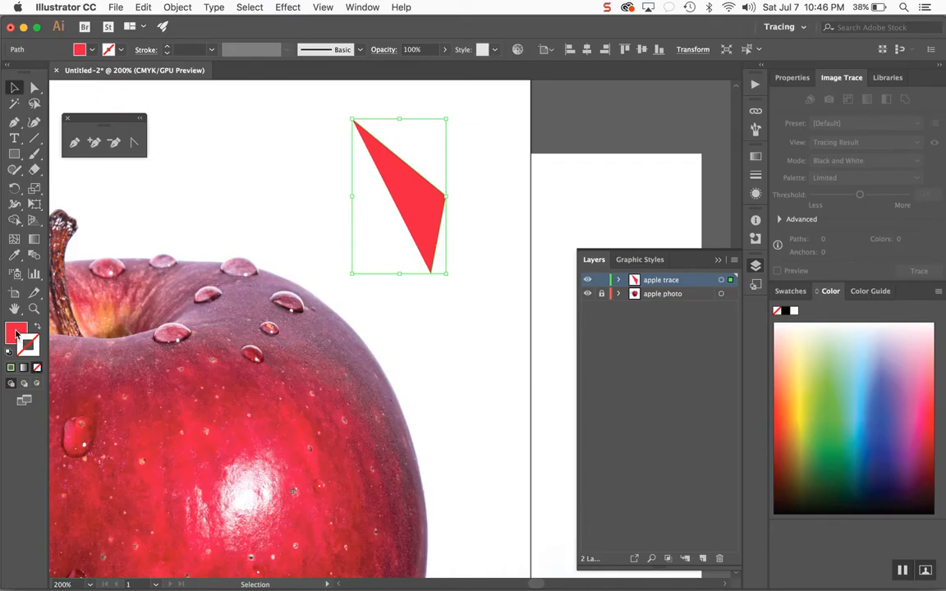
pyautogui.click(16, 335)
pyautogui.click(453, 240)
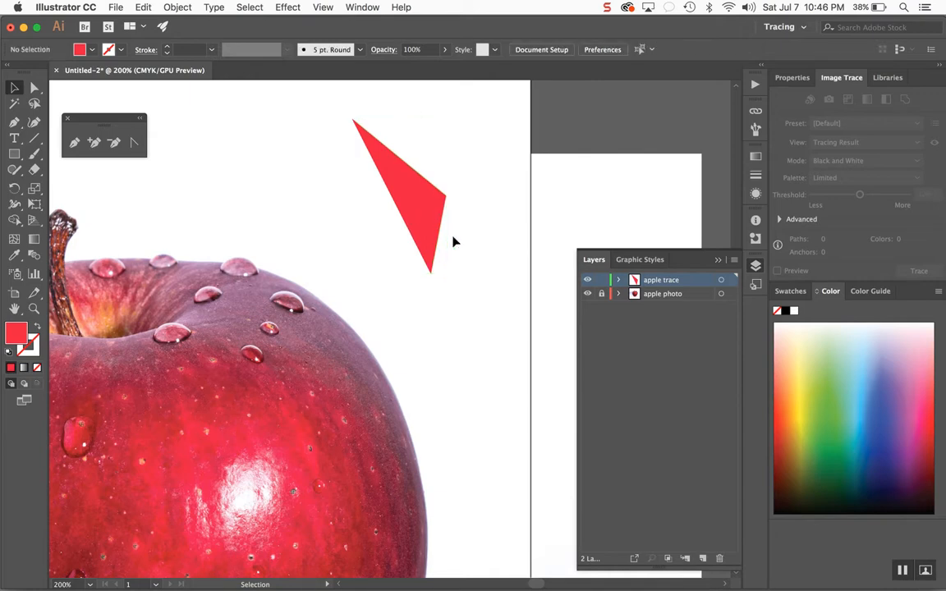
# - Select the traced red shape and delete it
pyautogui.click(433, 215)
pyautogui.press('Delete')
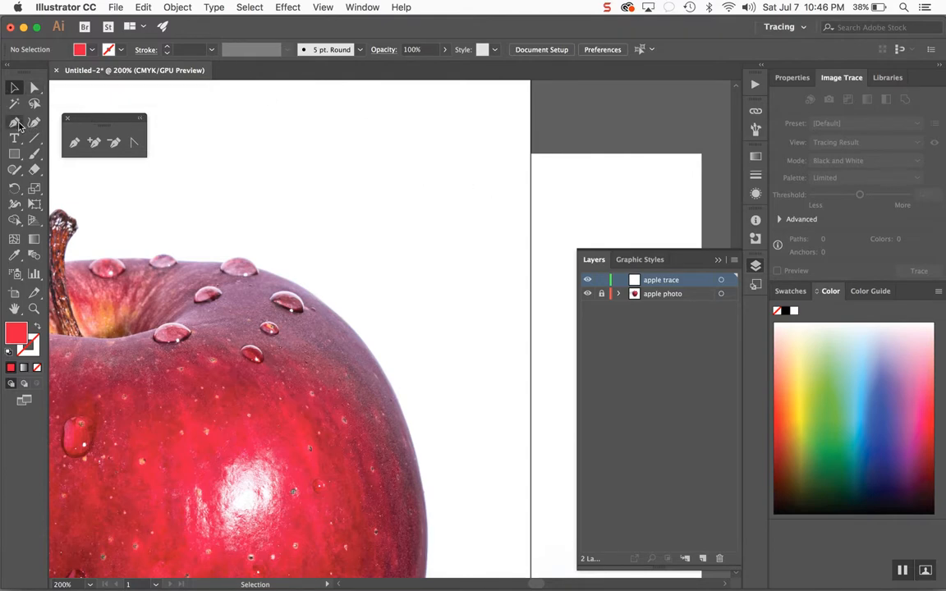
# - Draw a zigzag path of corner points with the Pen tool to the right of the apple's top
pyautogui.click(74, 142)
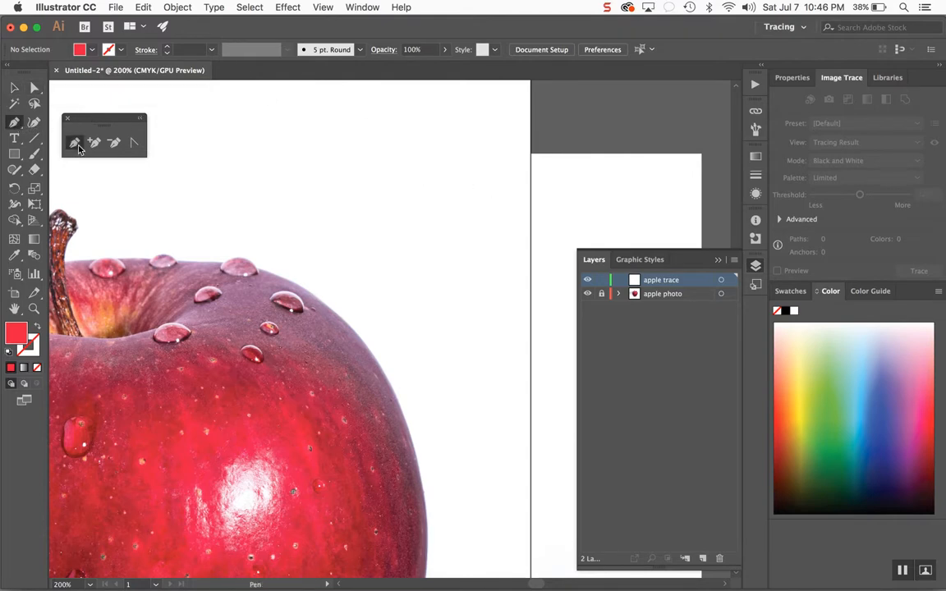
pyautogui.click(285, 130)
pyautogui.click(385, 153)
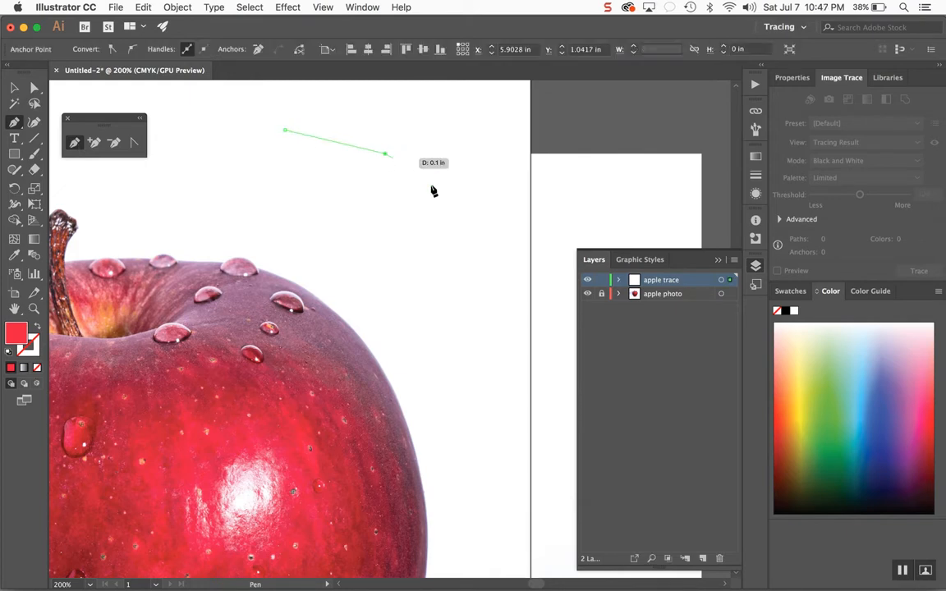
pyautogui.click(435, 201)
pyautogui.click(419, 262)
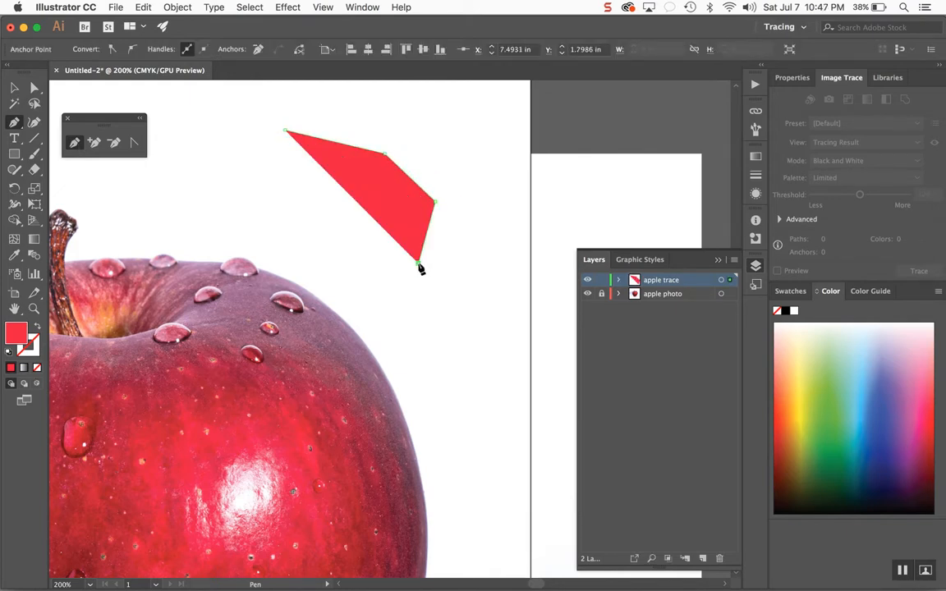
pyautogui.click(441, 314)
pyautogui.click(490, 264)
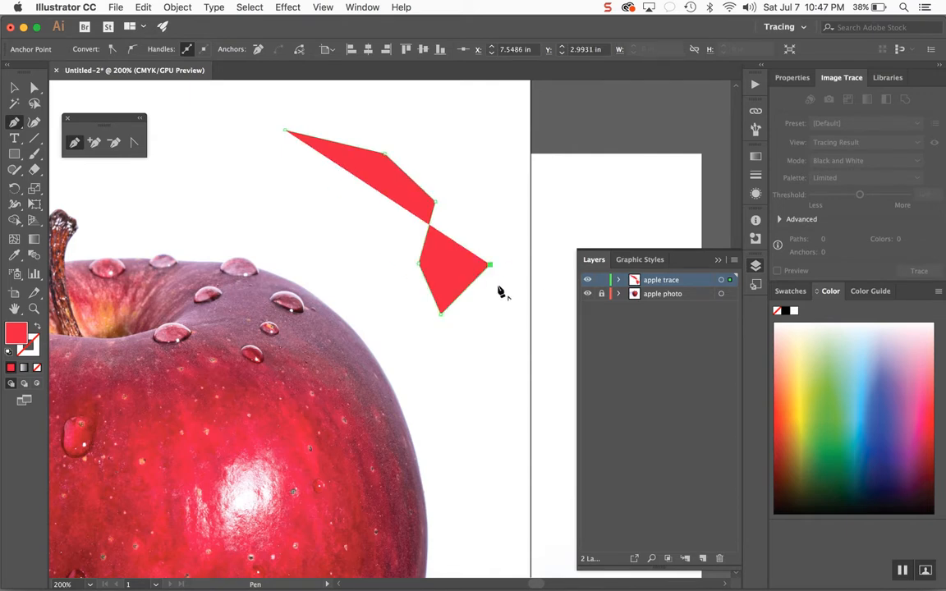
pyautogui.click(501, 308)
pyautogui.click(473, 345)
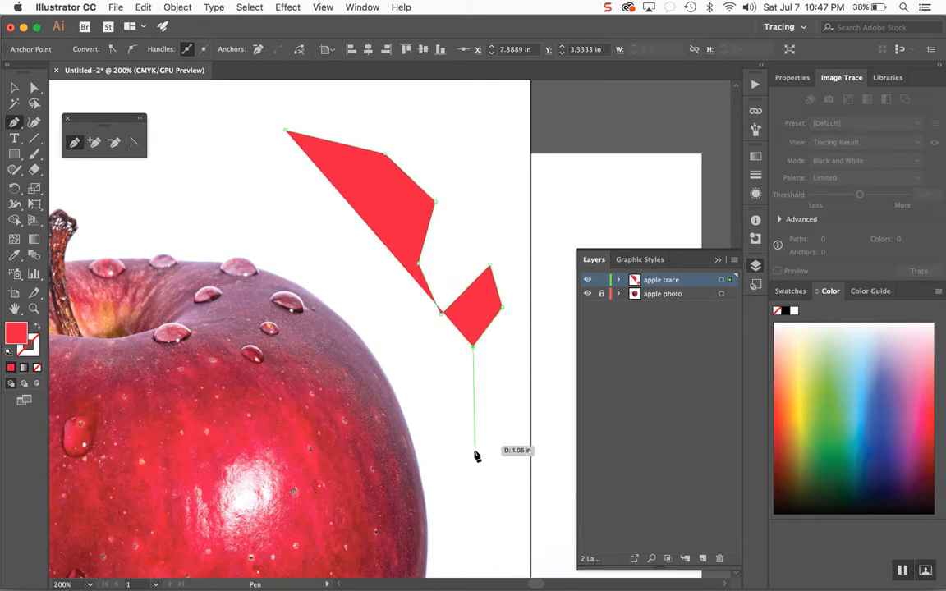
pyautogui.scroll(-4, 477, 450)
pyautogui.scroll(-2, 478, 457)
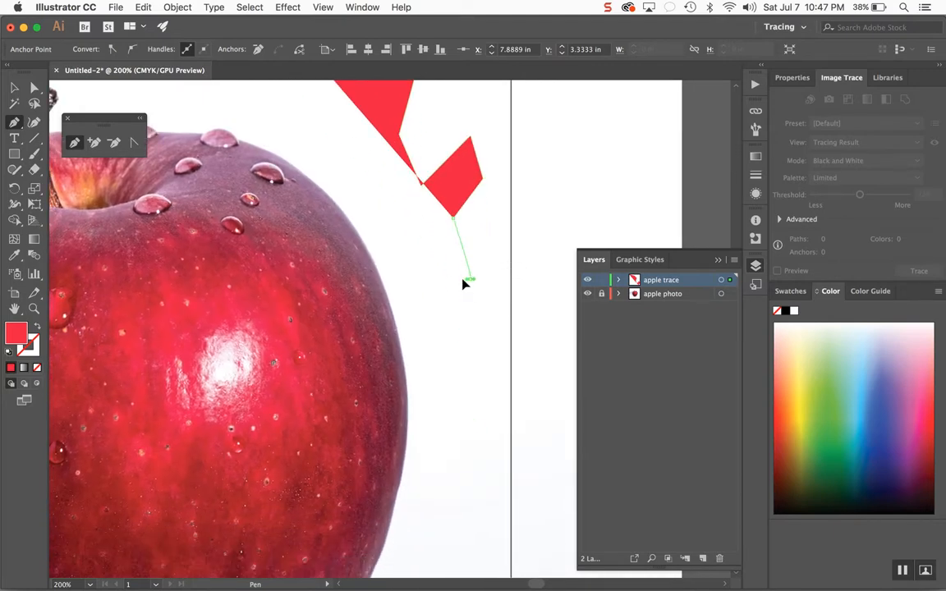
pyautogui.moveTo(466, 280); pyautogui.dragTo(528, 334)
pyautogui.moveTo(552, 257); pyautogui.dragTo(600, 216)
# - Extend the zigzag path with curved points dragged out, then delete the whole path
pyautogui.scroll(4, 600, 216)
pyautogui.hscroll(5, 600, 216)
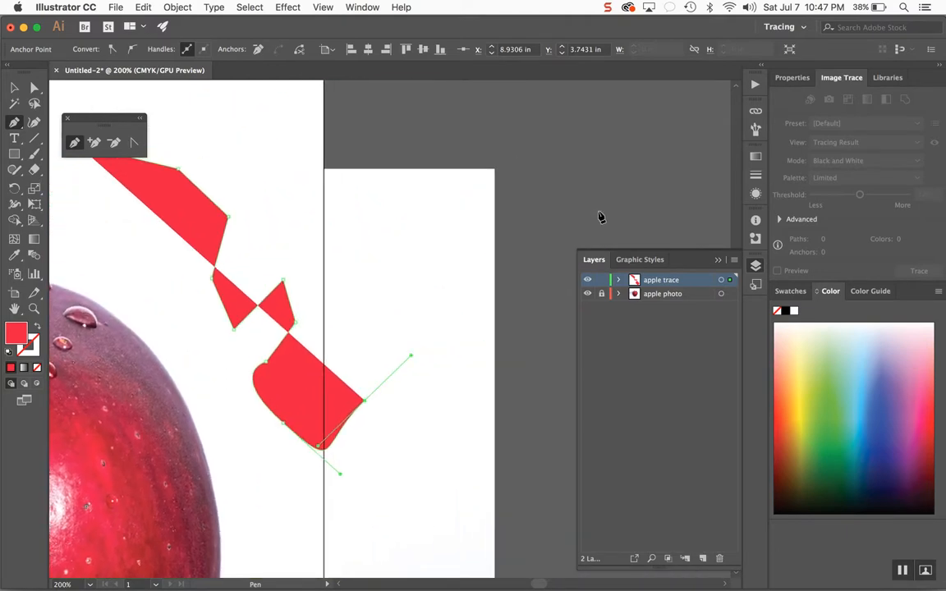
pyautogui.moveTo(448, 192); pyautogui.dragTo(352, 171)
pyautogui.moveTo(441, 142); pyautogui.dragTo(232, 111)
pyautogui.scroll(4, 493, 118)
pyautogui.hscroll(-2, 492, 118)
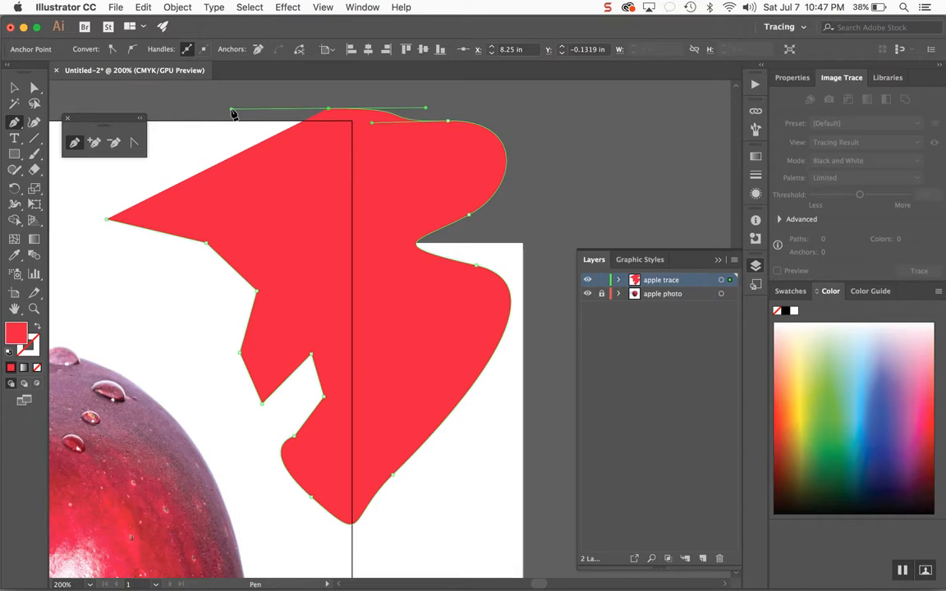
pyautogui.press('Delete')
pyautogui.press('Delete')
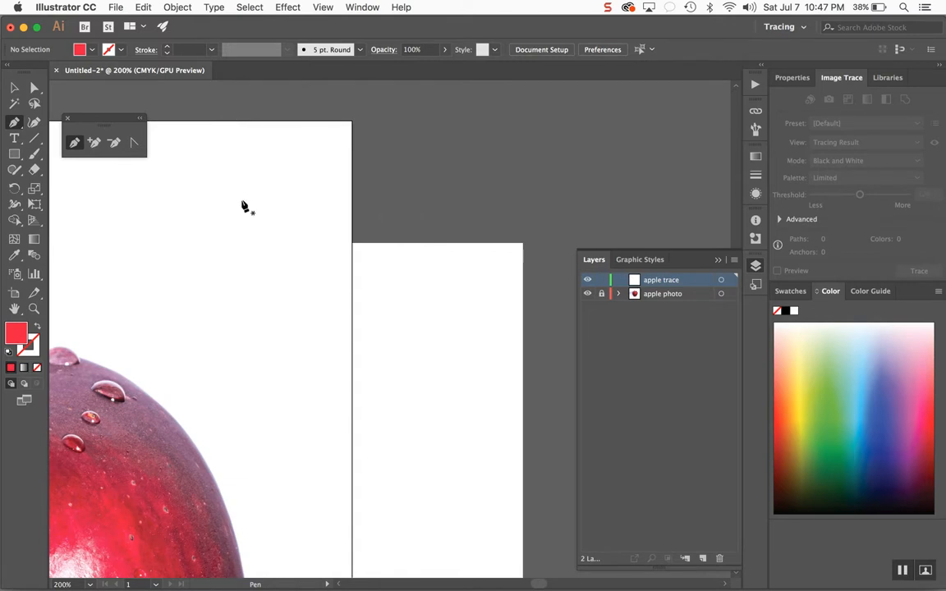
# - Start a curved Pen tool path with two dragged points above the apple and delete it
pyautogui.click(225, 180)
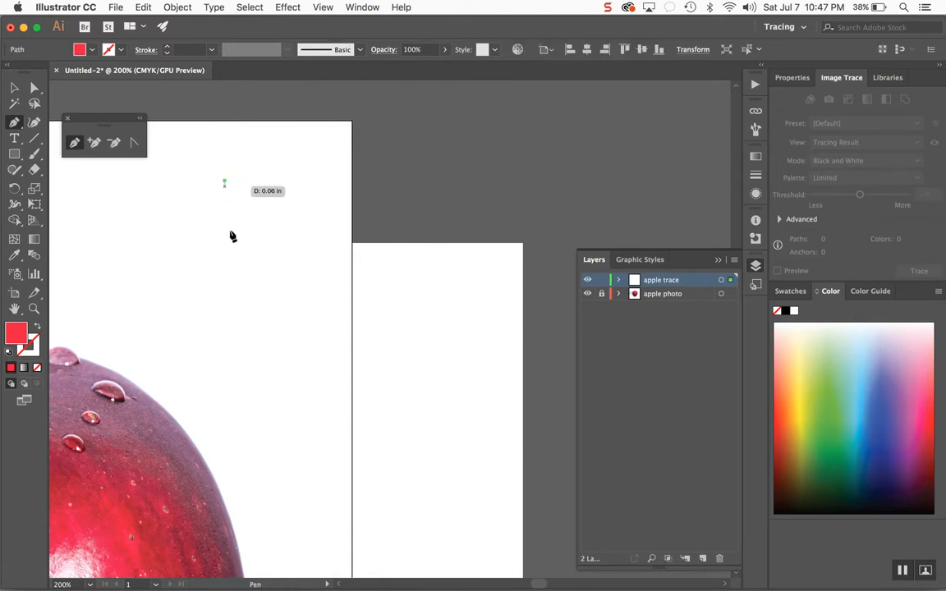
pyautogui.moveTo(229, 230); pyautogui.dragTo(194, 317)
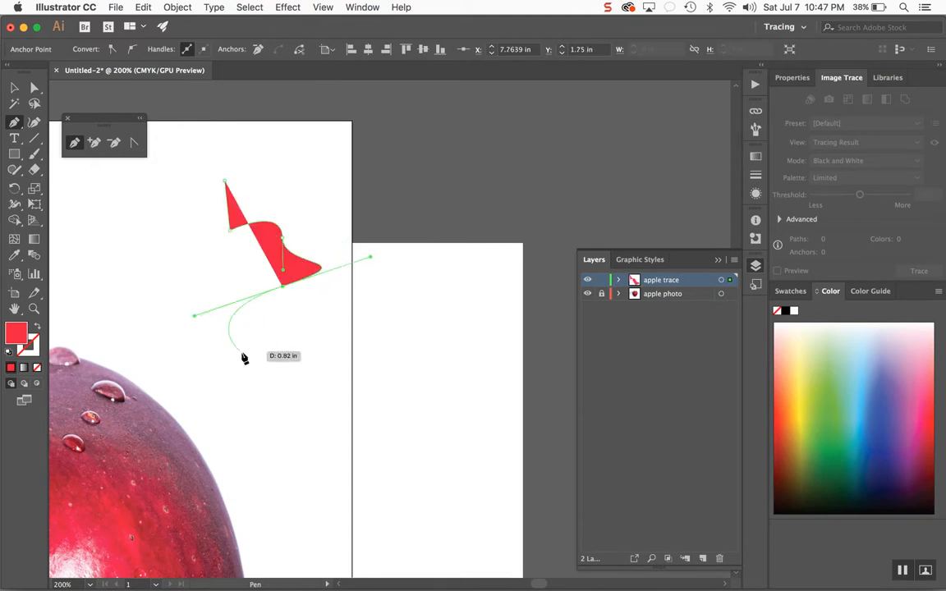
pyautogui.moveTo(241, 354); pyautogui.dragTo(156, 295)
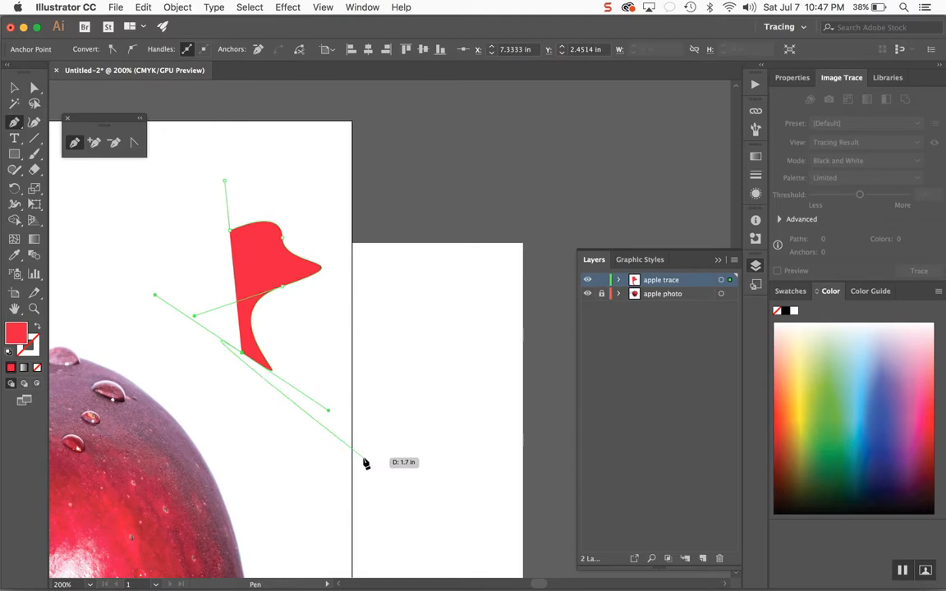
pyautogui.press('BackSpace')
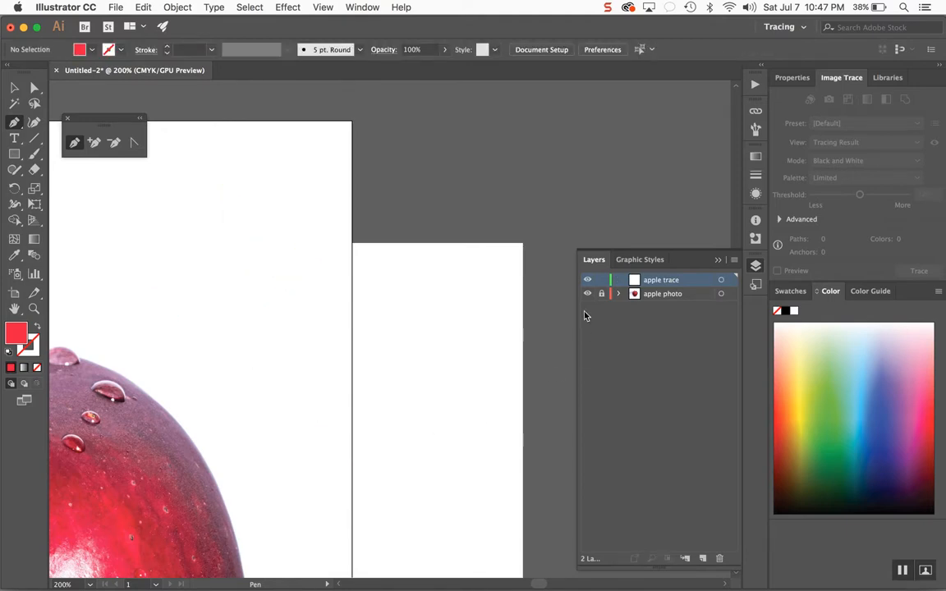
# - Change the apple trace layer's colour to Dark Blue in its layer options
pyautogui.doubleClick(633, 282)
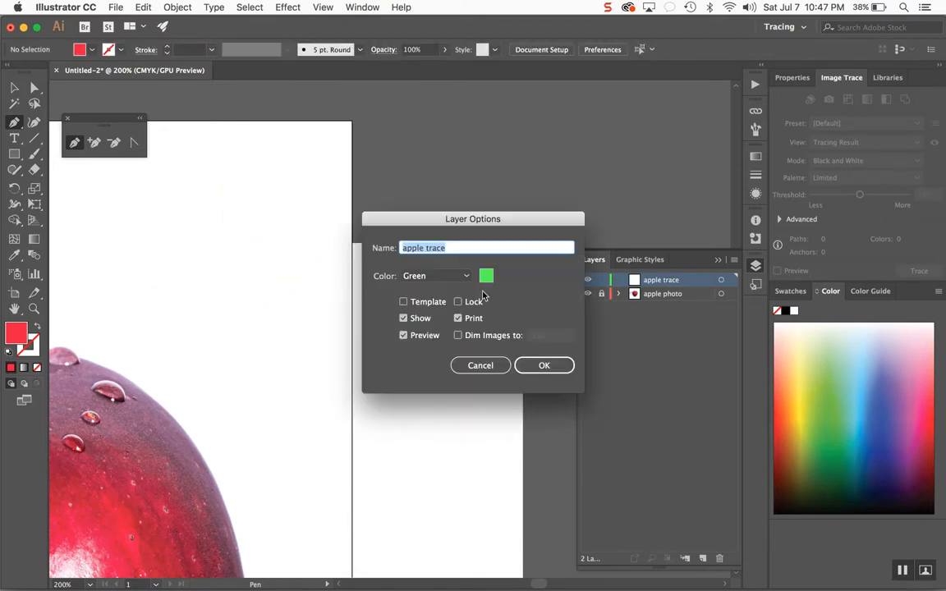
pyautogui.click(436, 276)
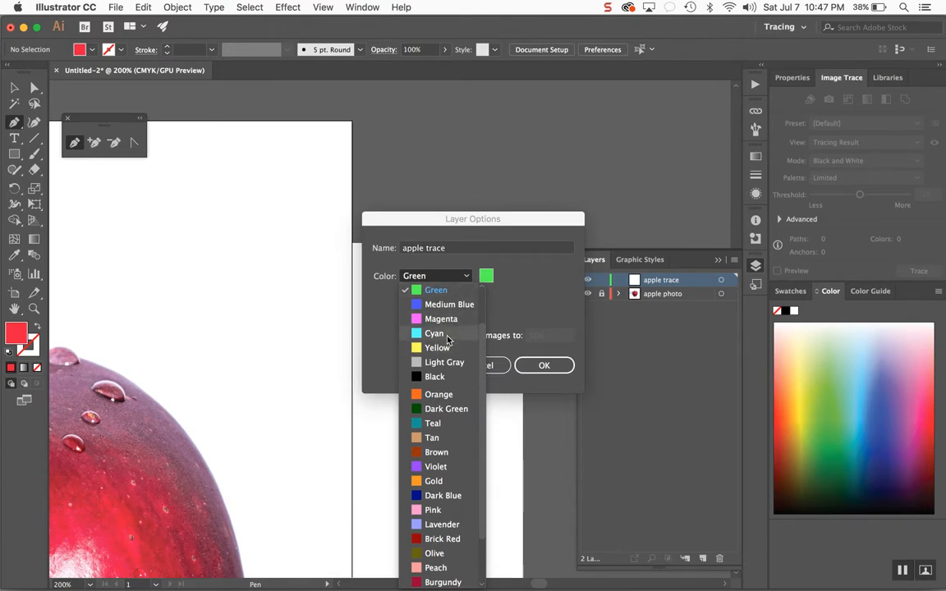
pyautogui.click(442, 495)
pyautogui.click(545, 365)
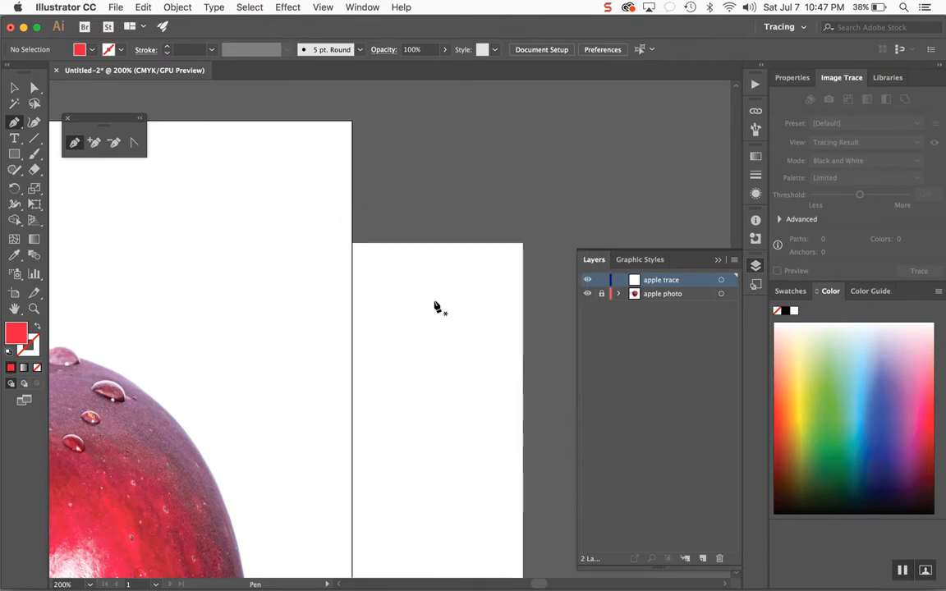
# - Begin a wavy path with a top corner point and a smooth point with horizontal handles
pyautogui.click(229, 208)
pyautogui.click(308, 288)
pyautogui.moveTo(307, 327); pyautogui.dragTo(251, 336)
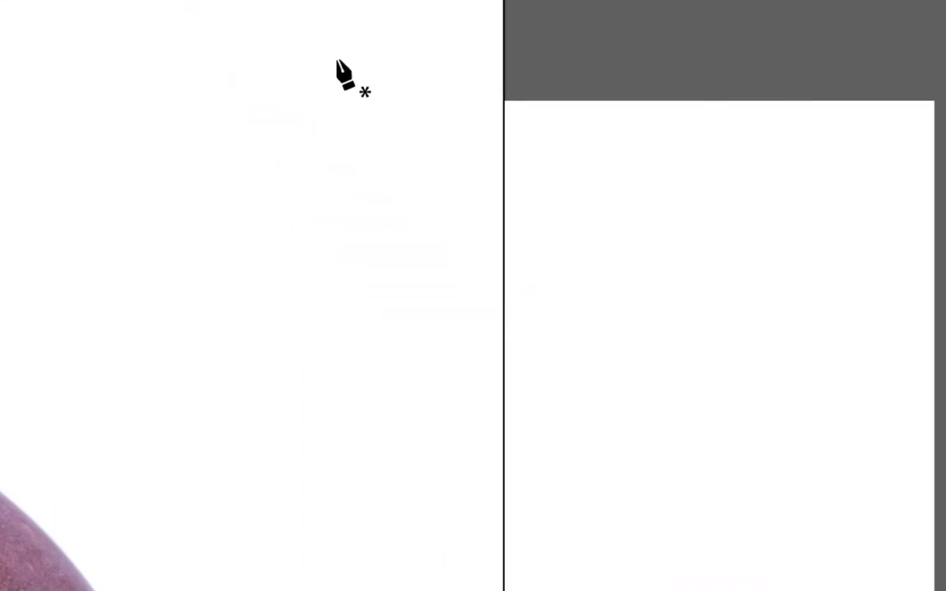
pyautogui.click(339, 56)
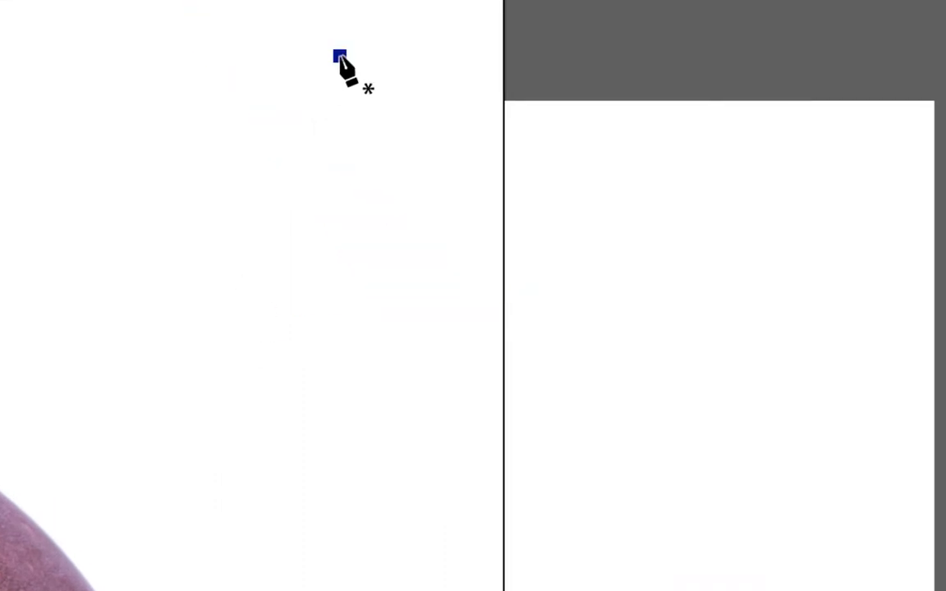
pyautogui.click(339, 207)
pyautogui.moveTo(345, 216); pyautogui.dragTo(435, 210)
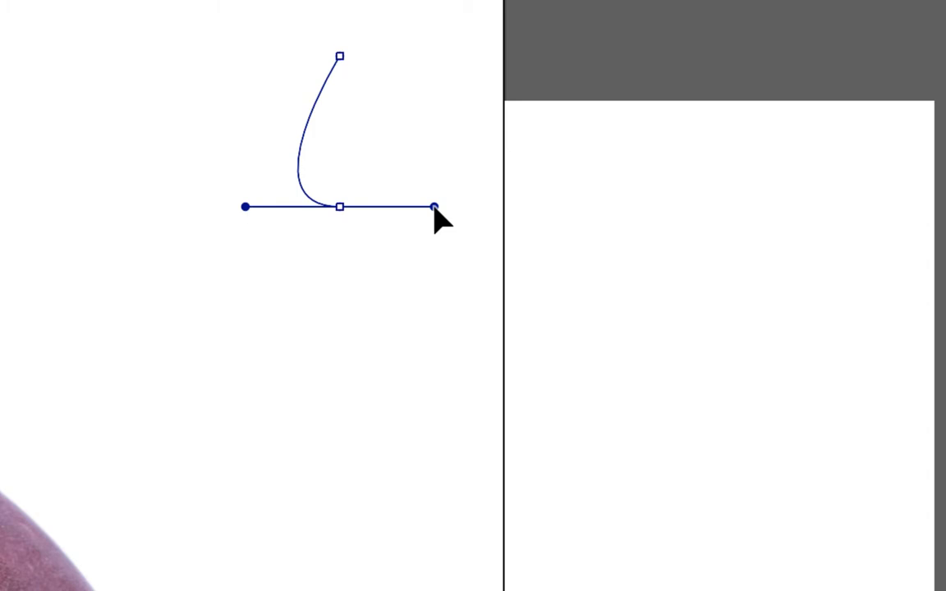
# - Lengthen the smooth point's handle and add two more smooth points below, alternating the curve direction
pyautogui.moveTo(435, 210); pyautogui.dragTo(416, 205)
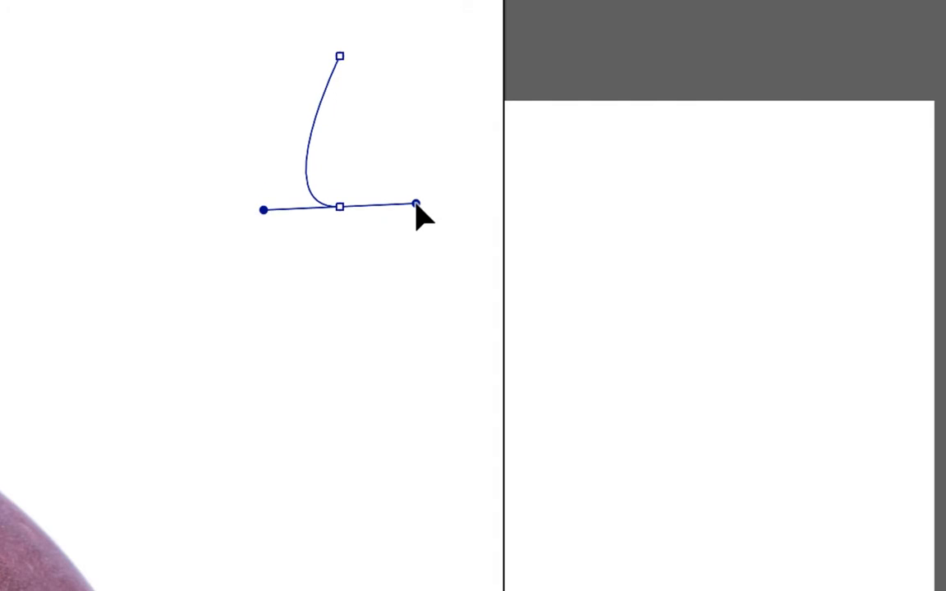
pyautogui.moveTo(416, 206); pyautogui.dragTo(505, 203)
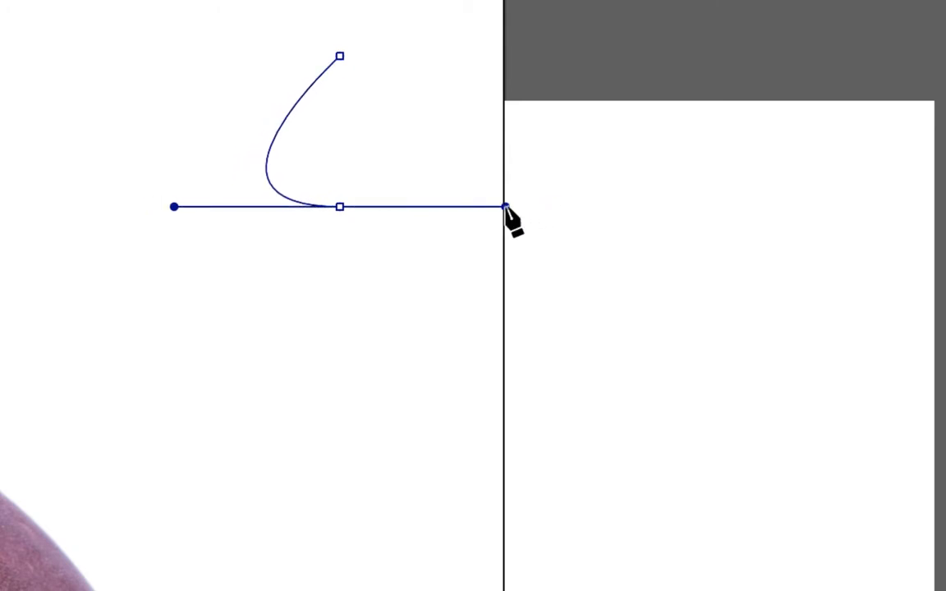
pyautogui.moveTo(505, 207); pyautogui.dragTo(505, 207)
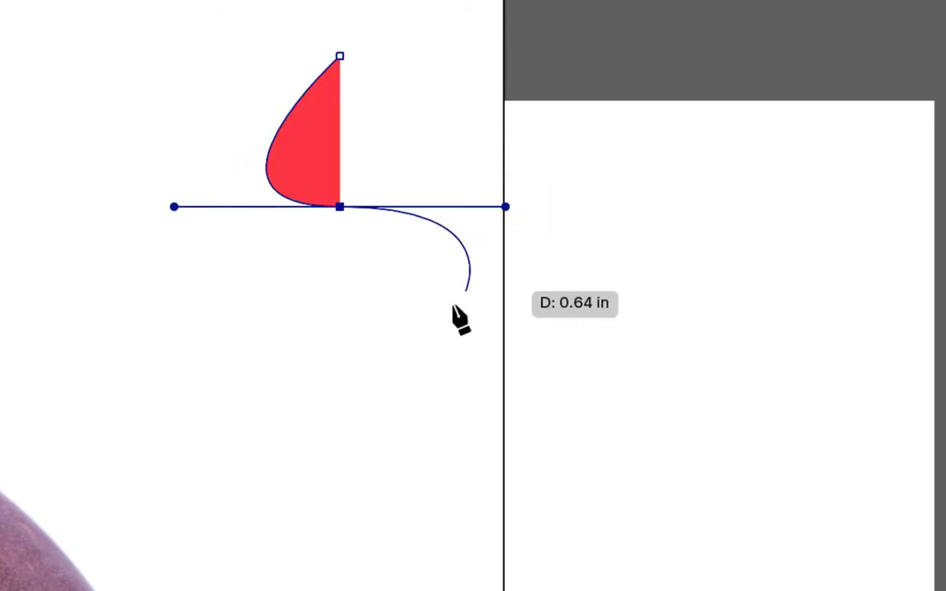
pyautogui.moveTo(361, 371); pyautogui.dragTo(238, 373)
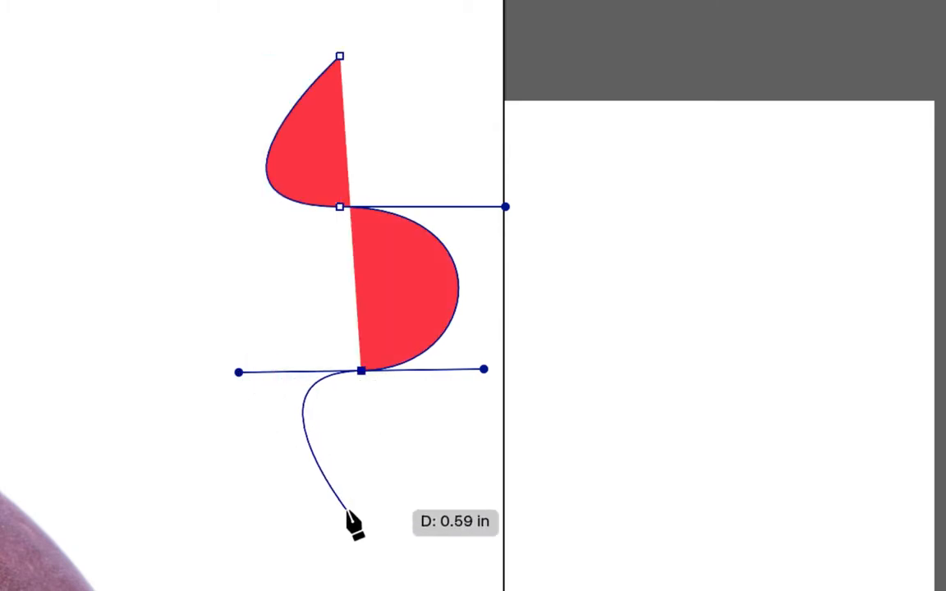
pyautogui.moveTo(347, 510); pyautogui.dragTo(468, 506)
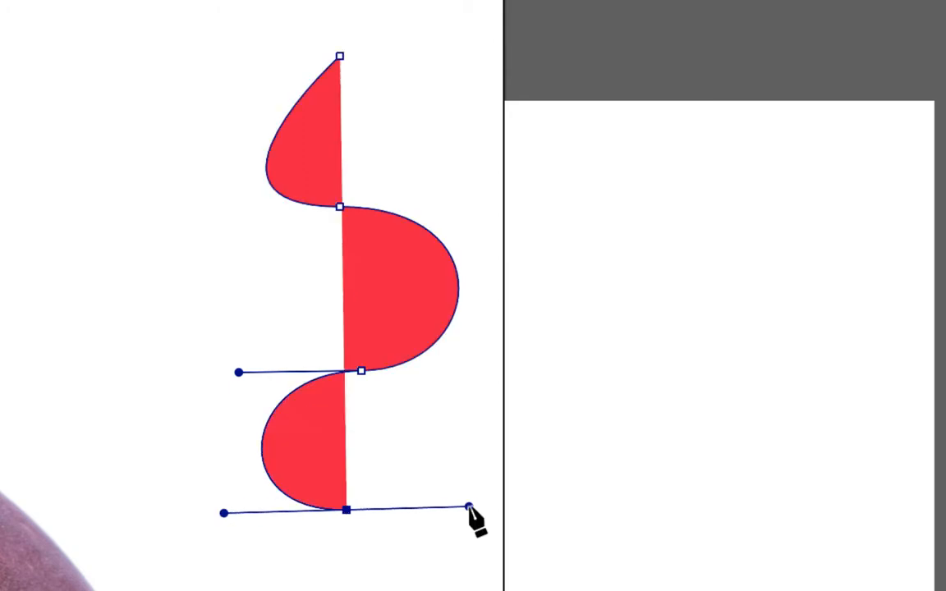
# - Continue the wavy path downward with further smooth points, then deselect it
pyautogui.scroll(-5, 473, 519)
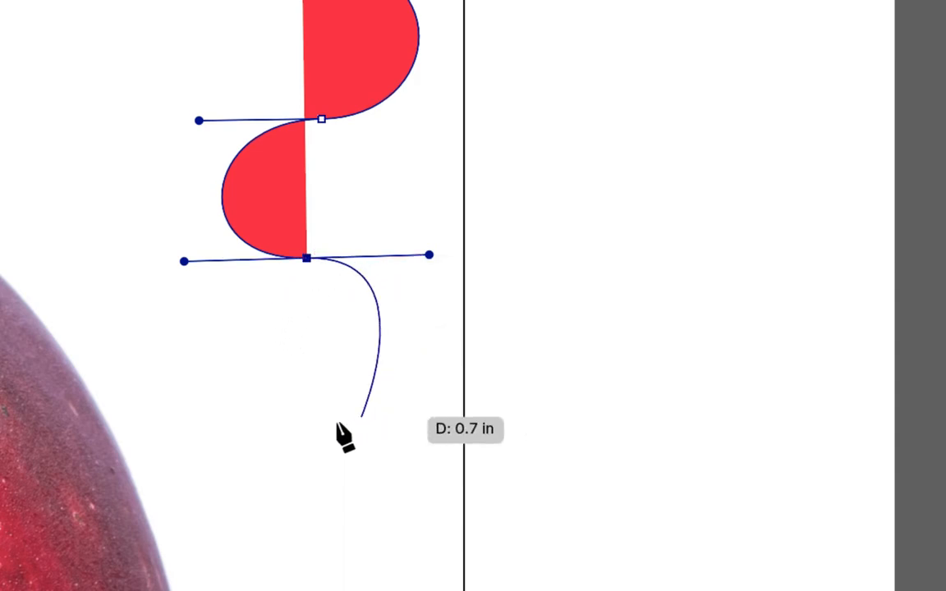
pyautogui.moveTo(334, 423); pyautogui.dragTo(211, 422)
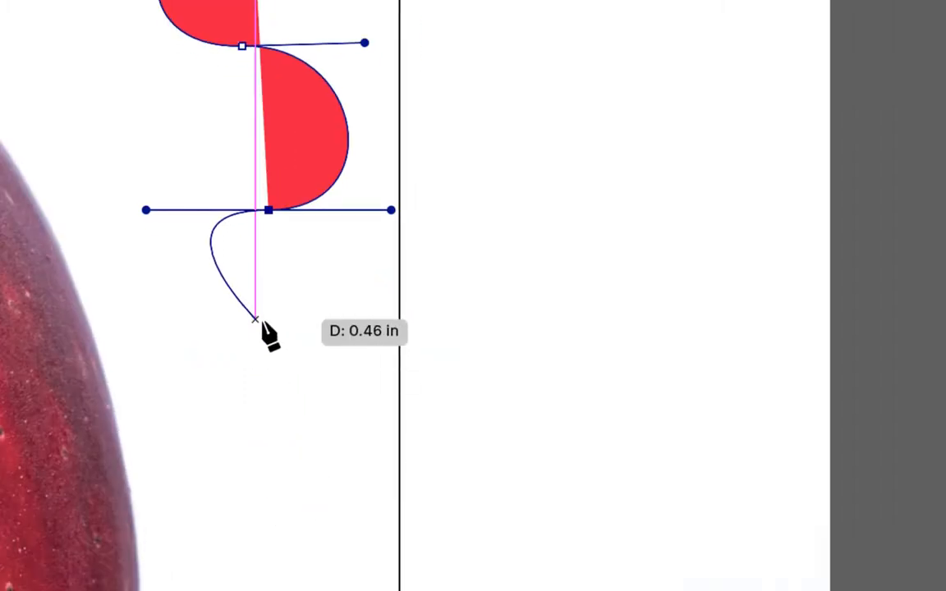
pyautogui.press('Escape')
pyautogui.moveTo(269, 337); pyautogui.dragTo(366, 335)
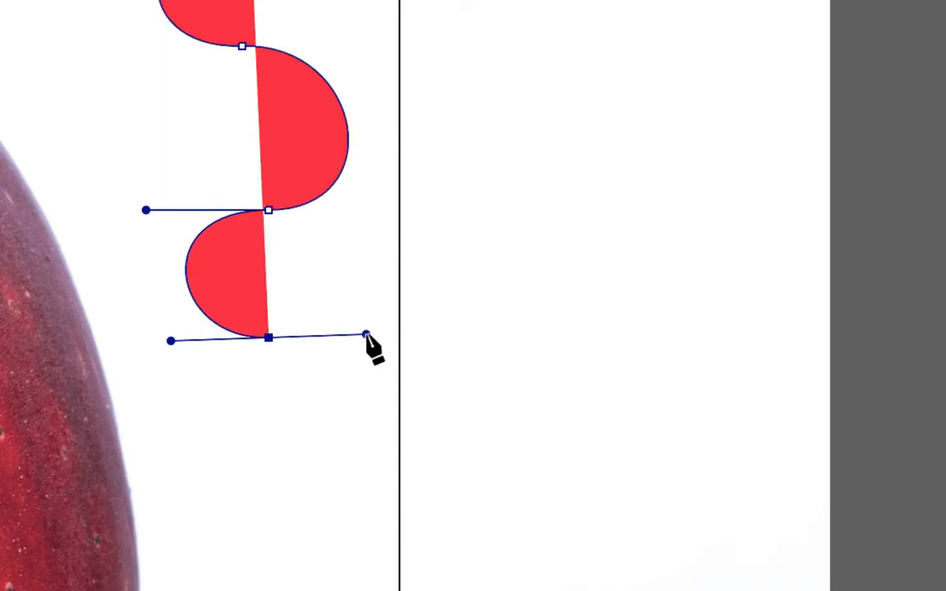
pyautogui.moveTo(269, 483); pyautogui.dragTo(204, 494)
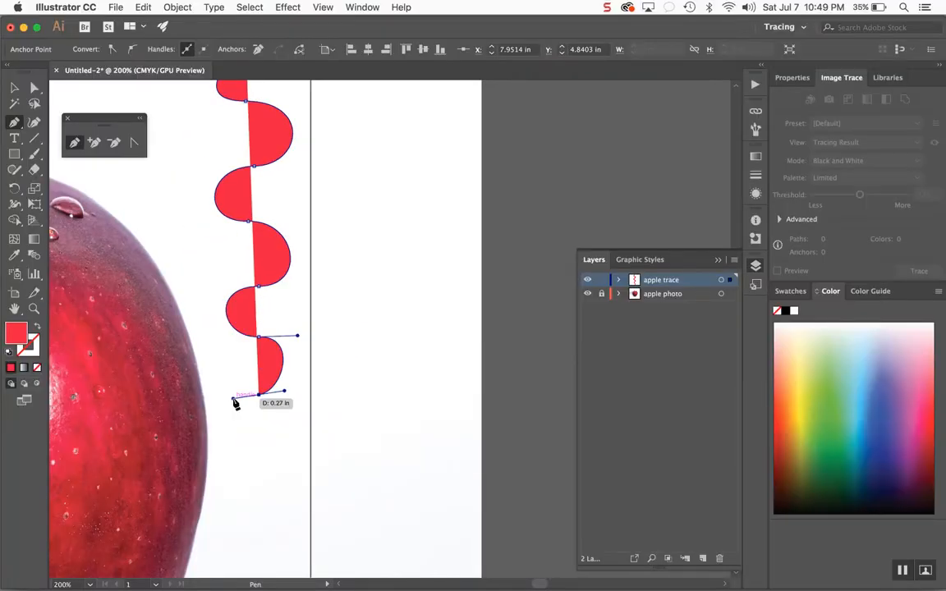
pyautogui.press('super+shift+a')
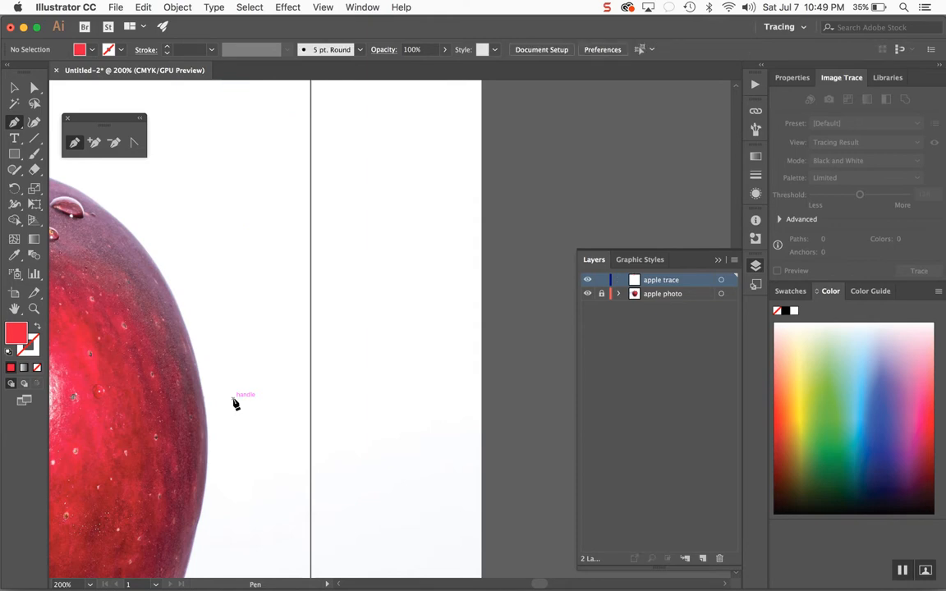
pyautogui.hscroll(-10, 234, 403)
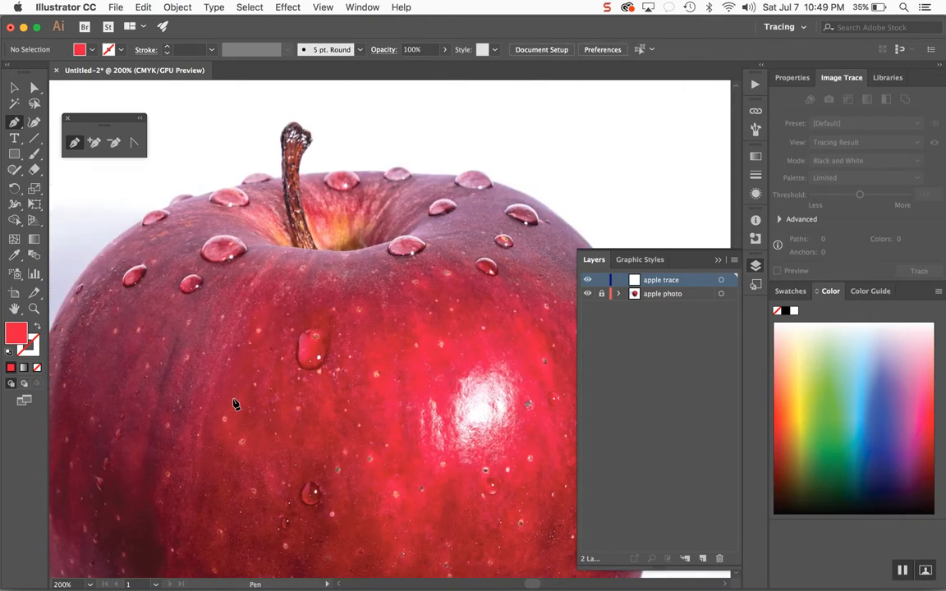
pyautogui.click(323, 8)
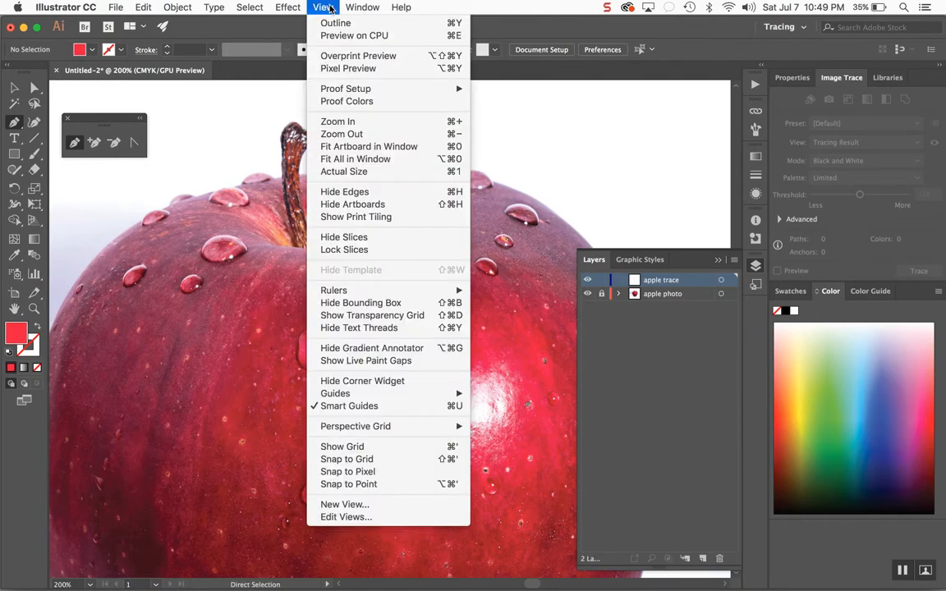
pyautogui.click(374, 146)
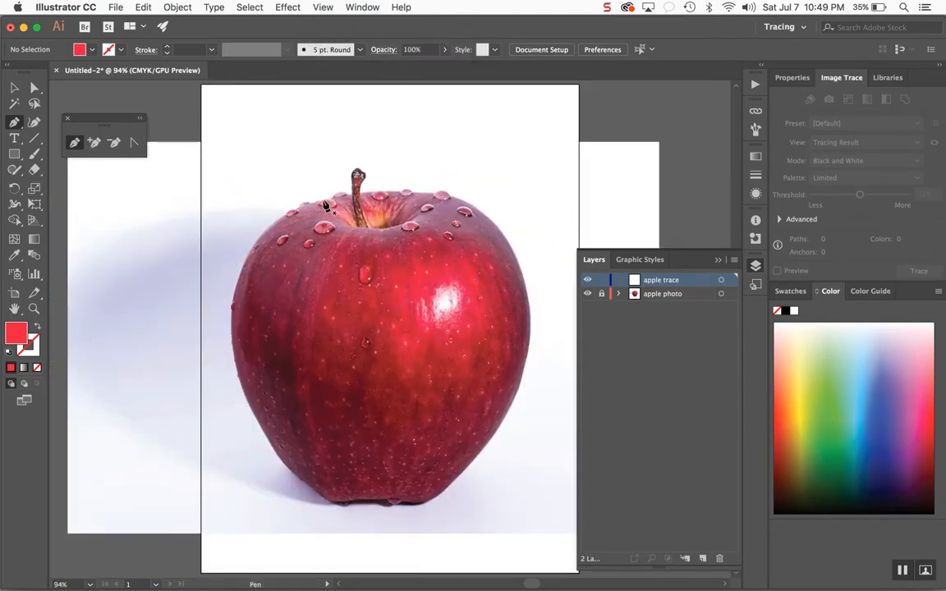
pyautogui.press('super+1')
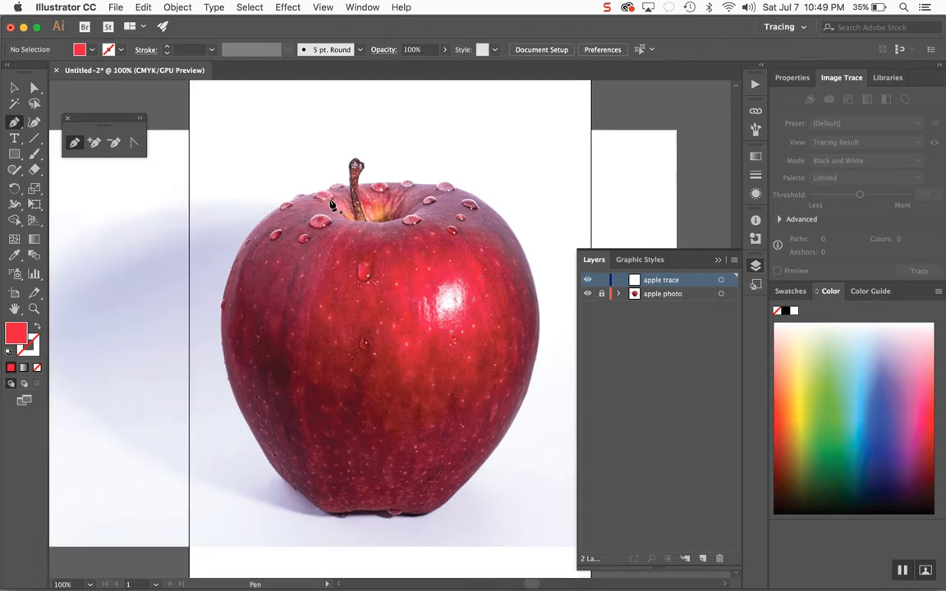
pyautogui.press('super+equal')
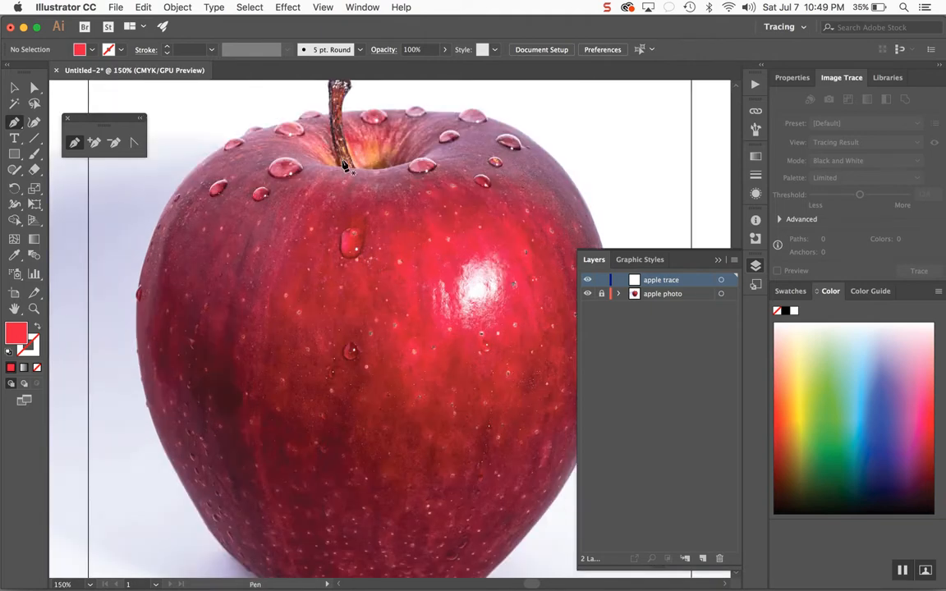
pyautogui.press('super+minus')
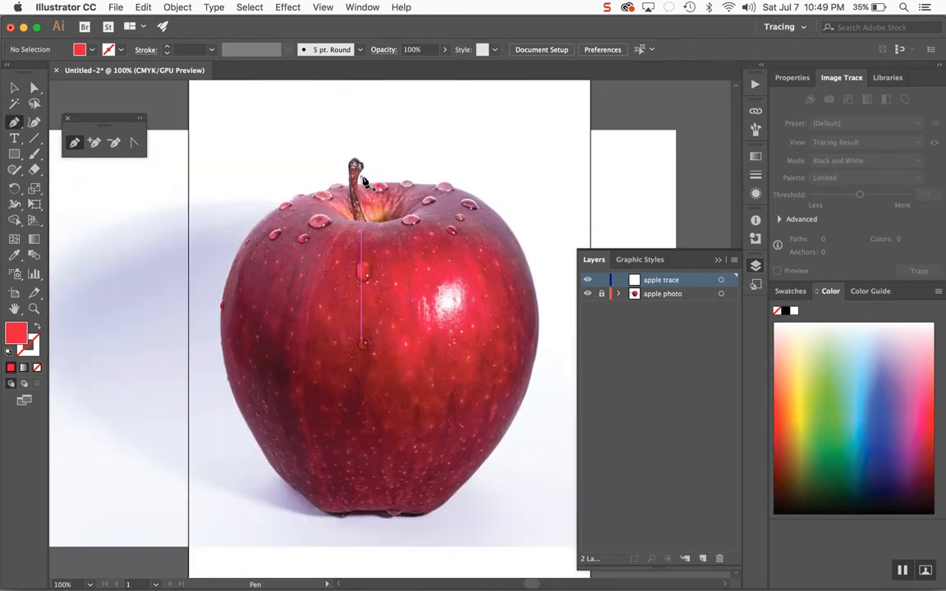